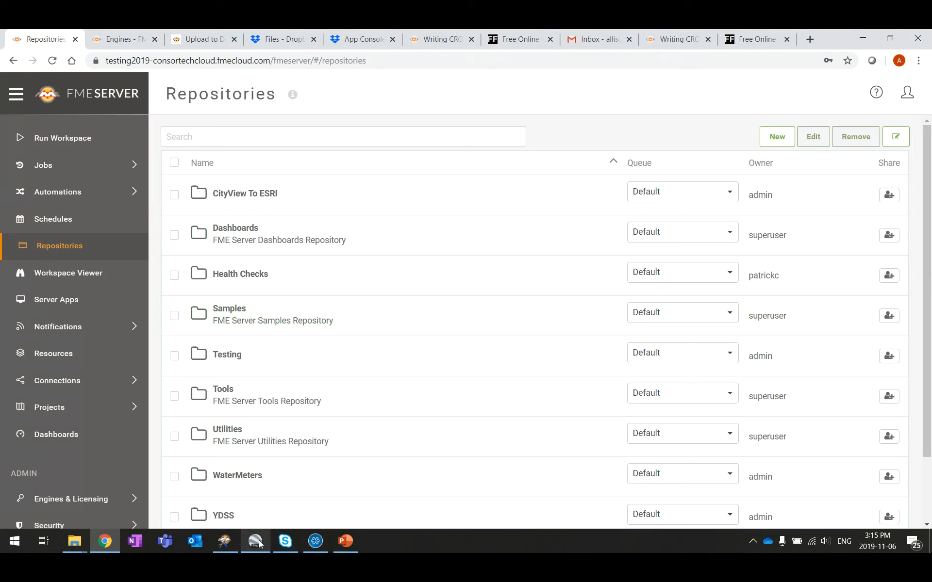
Step: Close Google Earth without saving and open the earthquakesextrusion.fmw run page from Samples
click(263, 517)
click(537, 297)
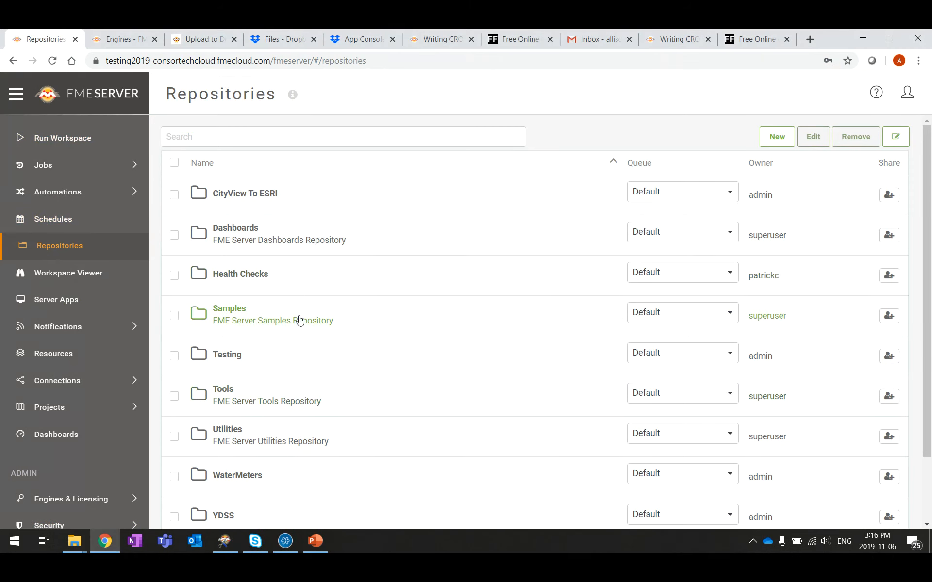
click(234, 311)
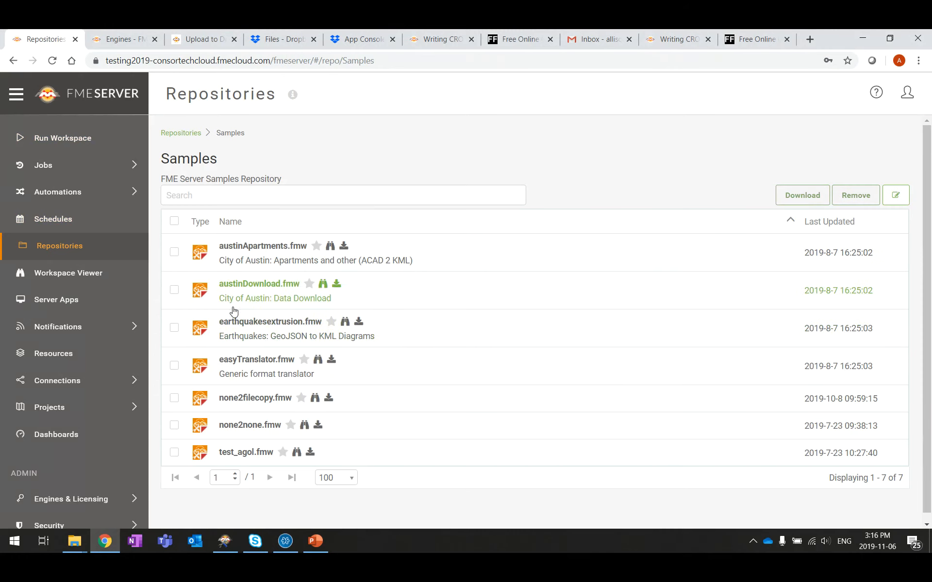
click(280, 329)
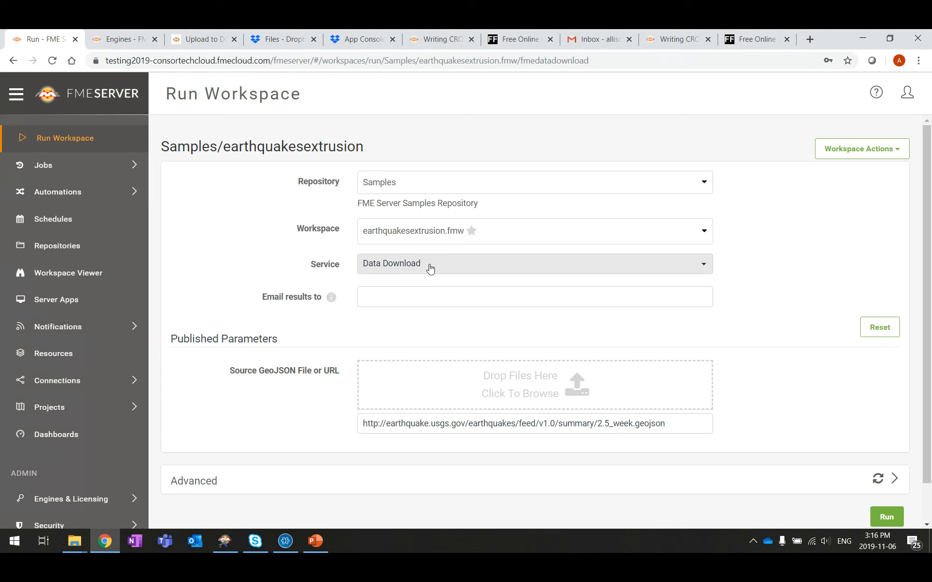
Step: Select the source GeoJSON URL and bring the earthquake workspace up in FME Workbench
scroll(280, 390, down, 1)
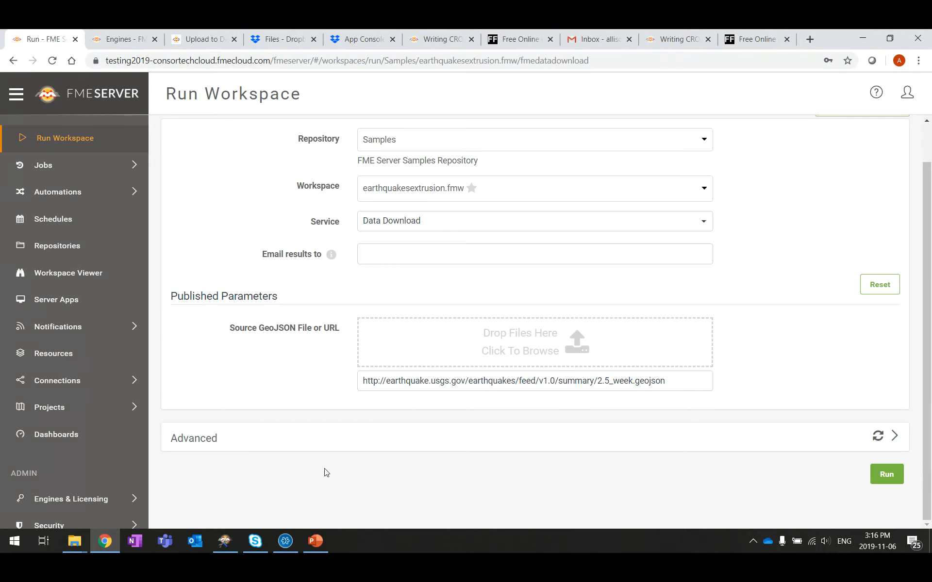
drag(362, 378, 678, 380)
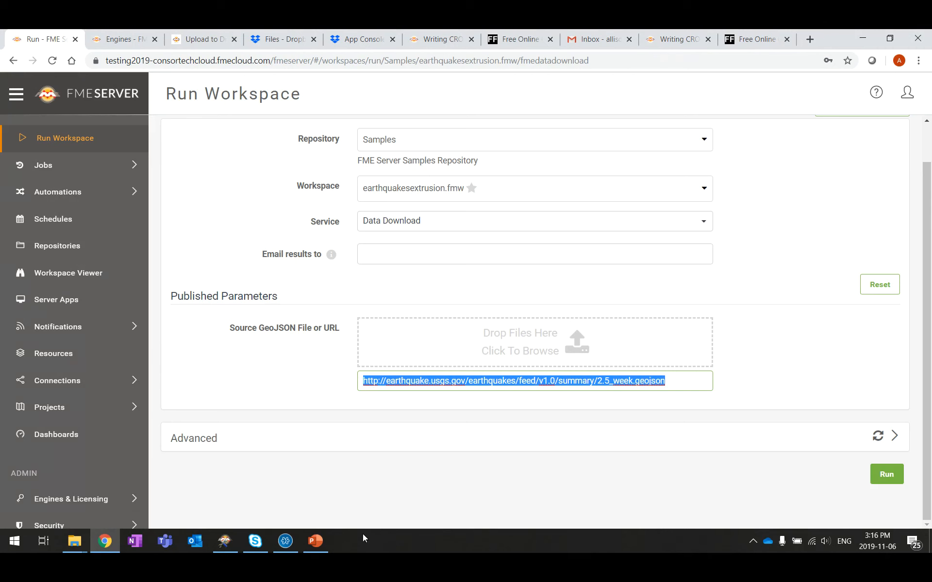
mouse_move(286, 541)
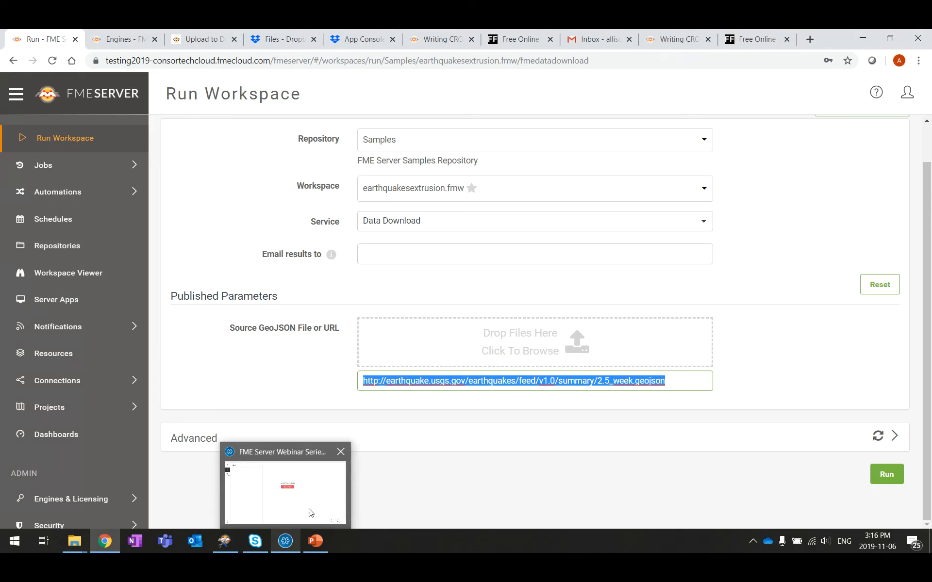
mouse_move(233, 542)
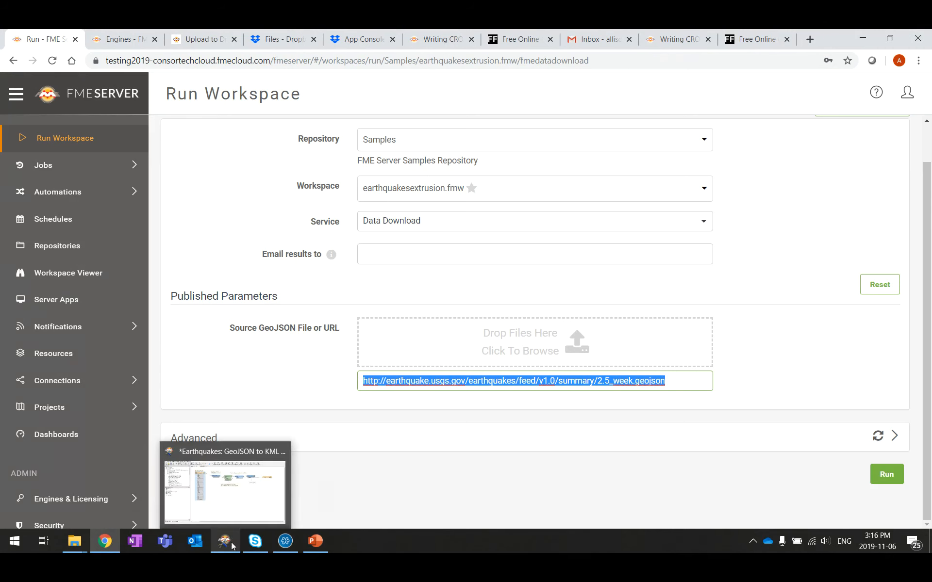
click(223, 542)
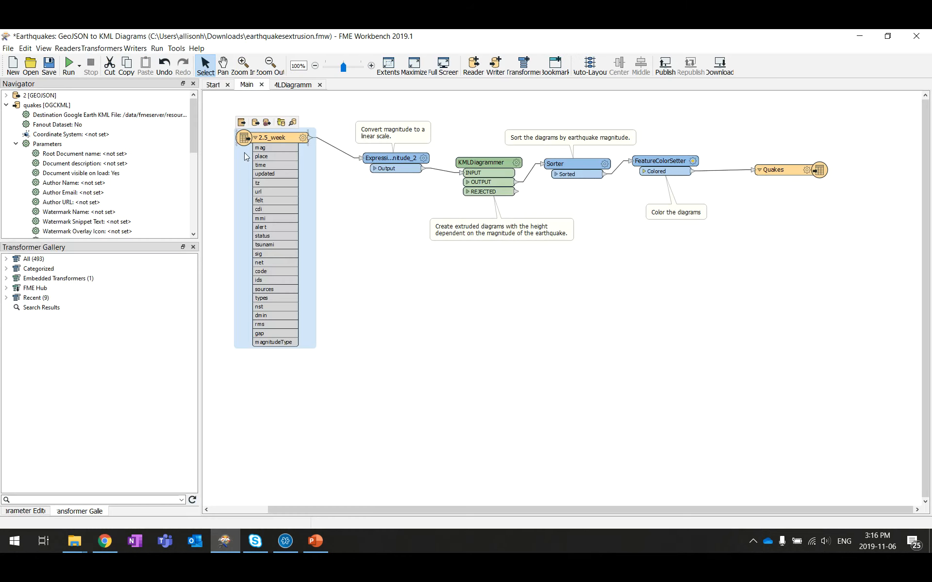
Step: Check the reader and writer parameters, then minimize FME Workbench to return to the run page
mouse_move(252, 139)
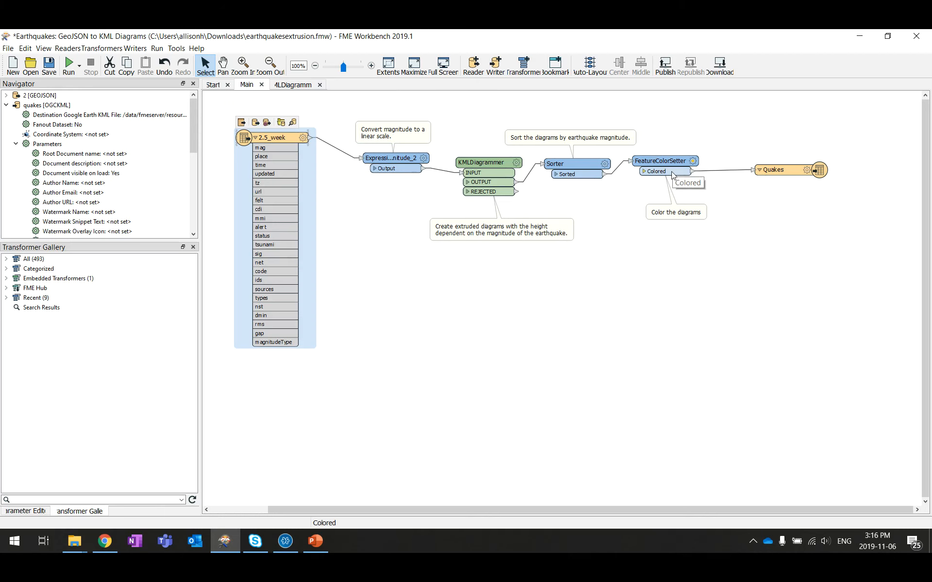
mouse_move(787, 175)
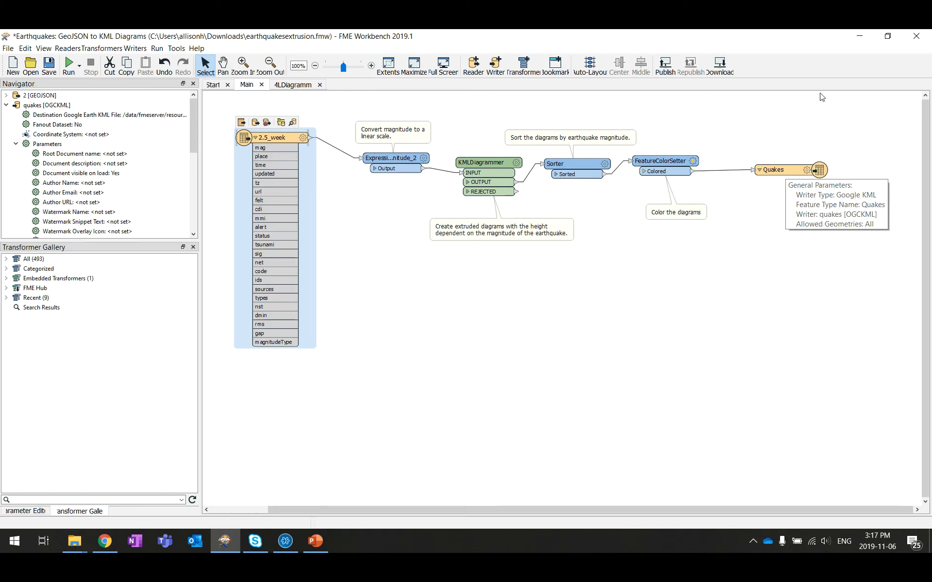
click(859, 36)
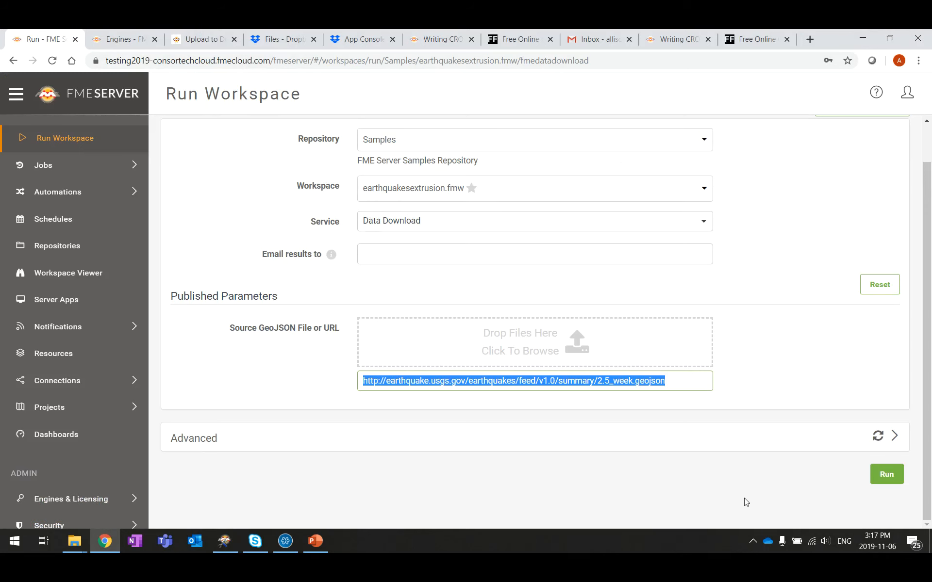
Step: Run earthquakesextrusion.fmw, download the result zip, and open its quakes KML in Google Earth
click(886, 477)
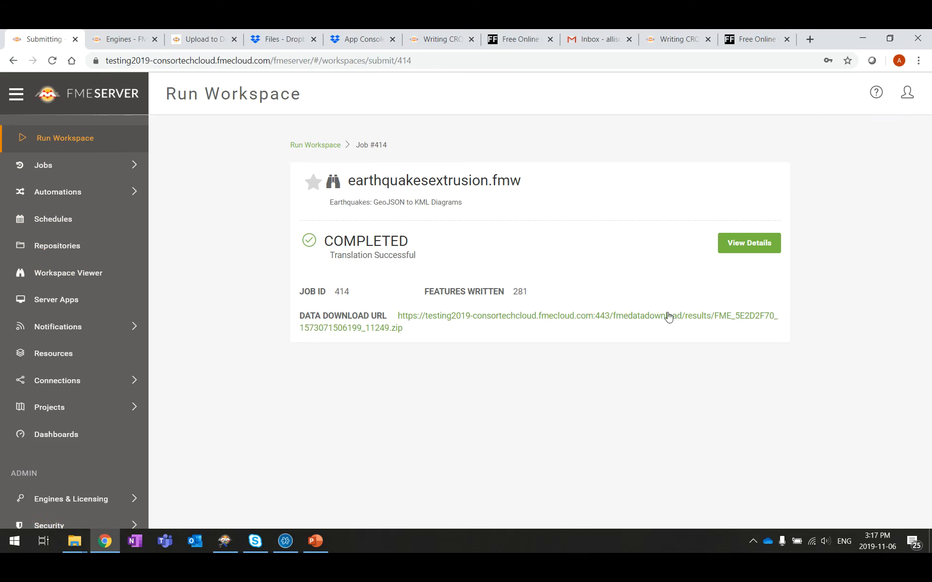
click(668, 321)
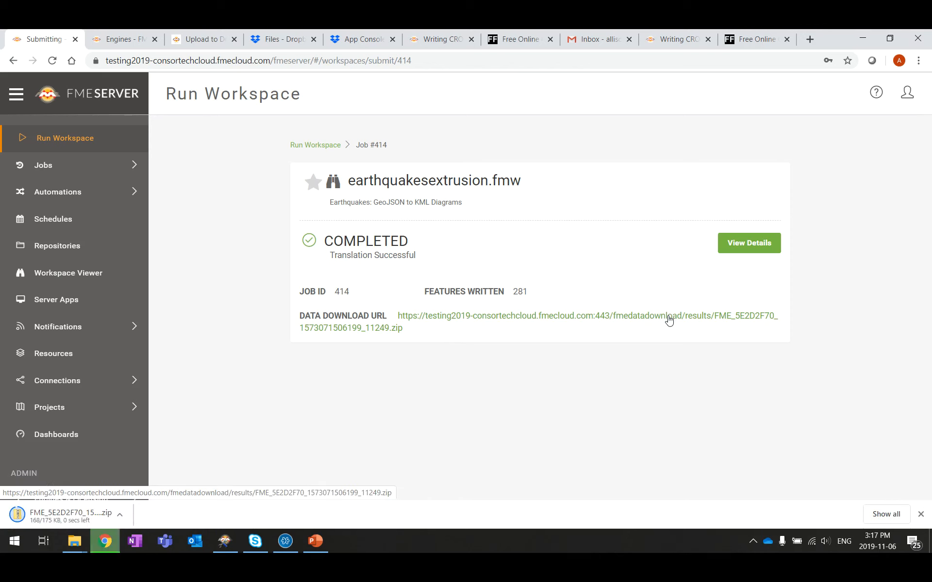
click(68, 516)
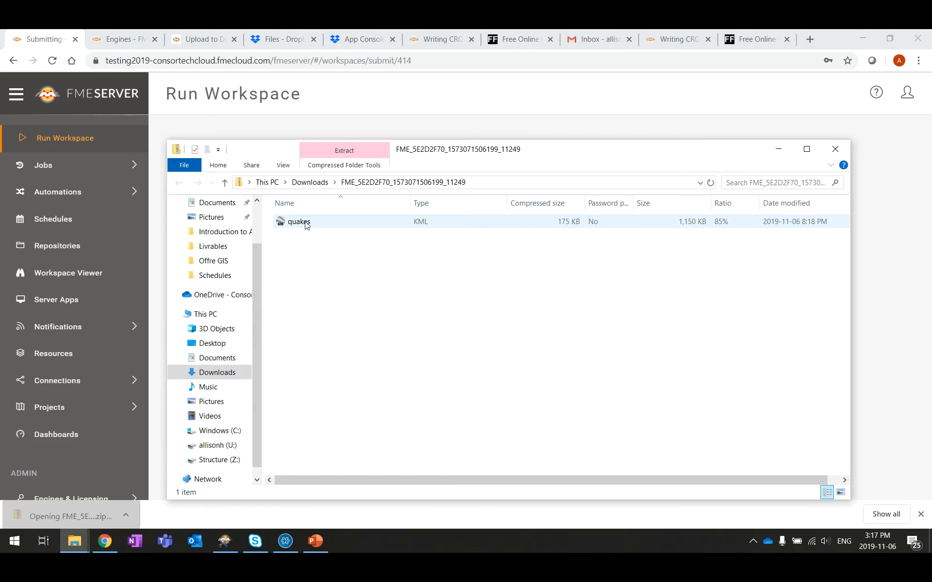
double_click(305, 223)
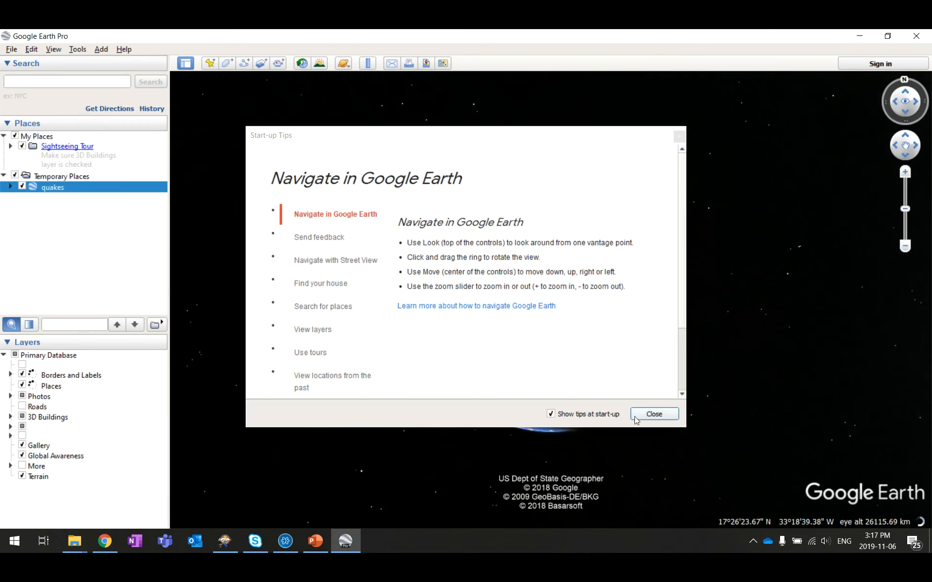
Step: Dismiss start-up tips, expand the Quakes folder, widen the sidebar, and fly to the magnitude 6.6 Tonga quake
click(653, 415)
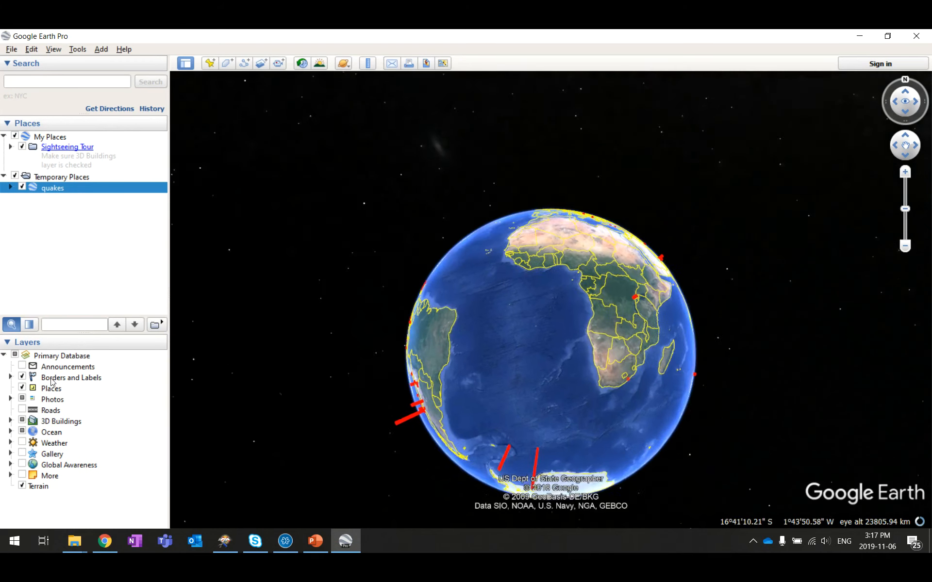
click(11, 188)
click(18, 199)
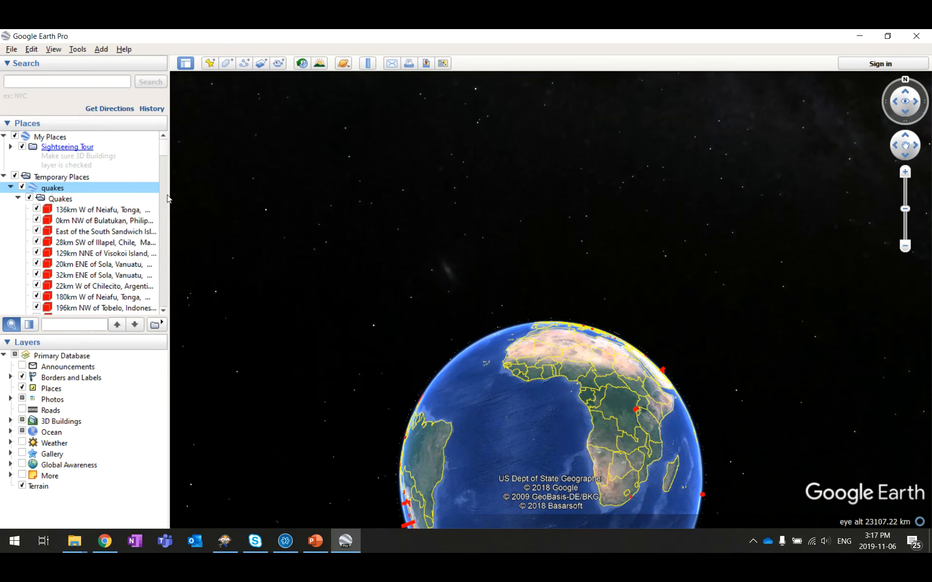
drag(168, 190, 277, 190)
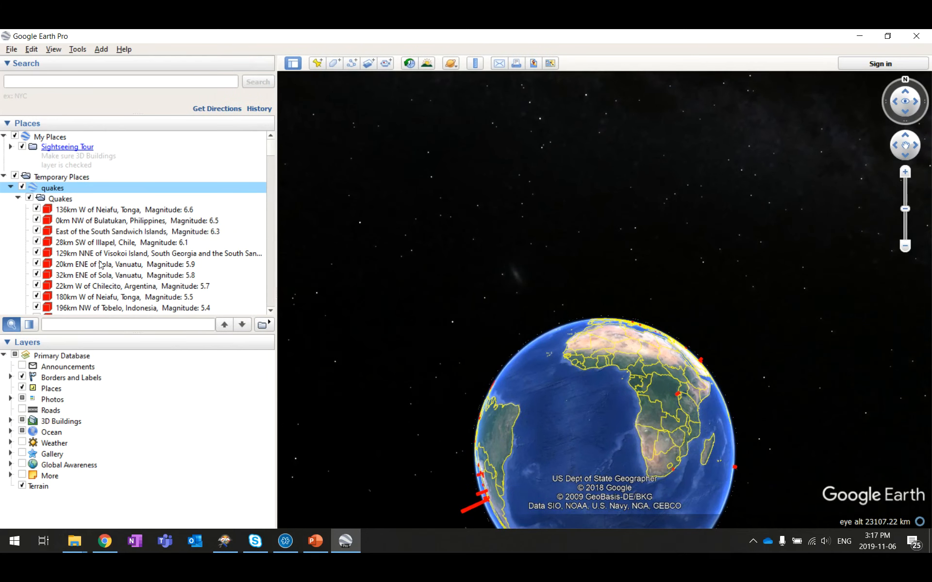
double_click(169, 210)
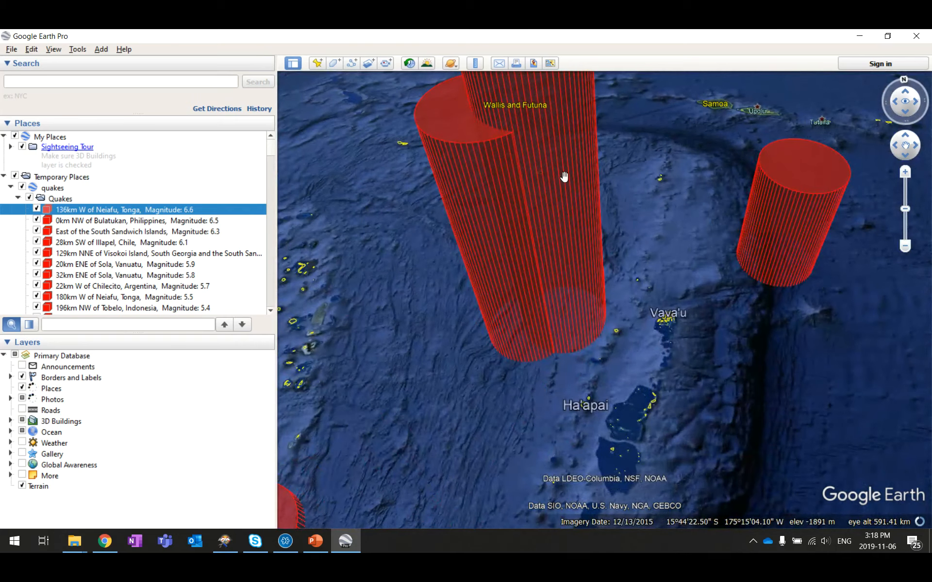
Step: Spin the globe from Asia round to North America, panning north to Hudson Bay and Greenland
scroll(528, 228, down, 8)
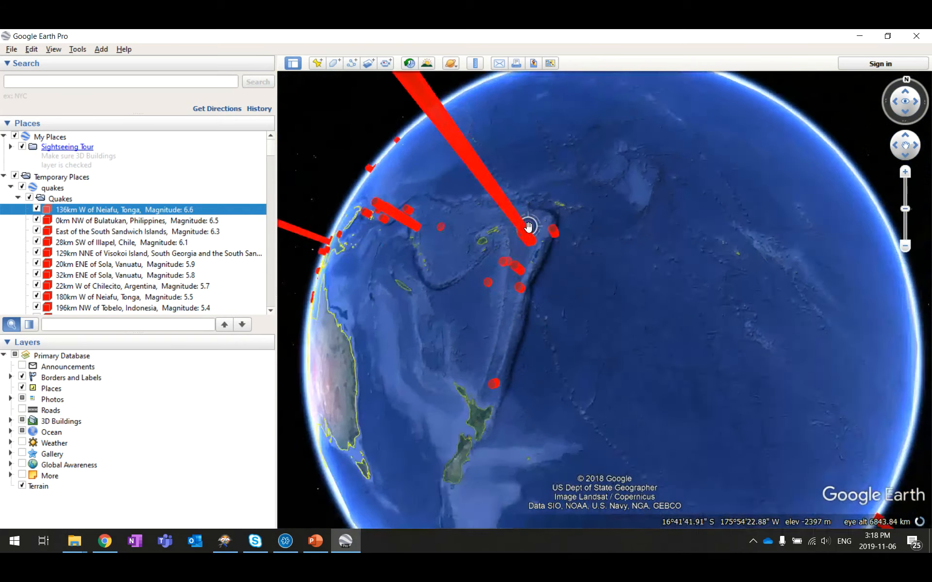
scroll(528, 227, down, 2)
drag(545, 212, 786, 330)
drag(641, 227, 662, 392)
drag(559, 175, 612, 485)
scroll(573, 159, up, 5)
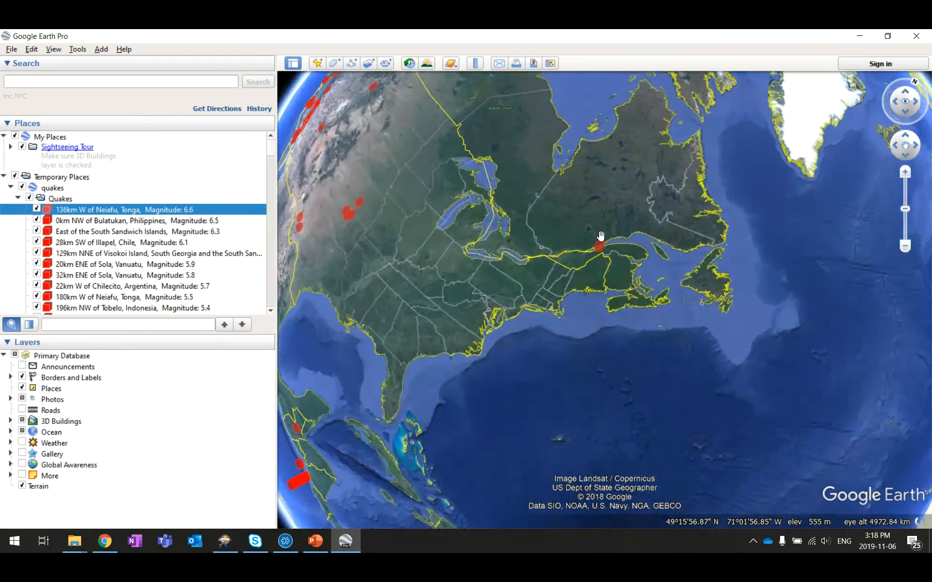
scroll(600, 238, up, 5)
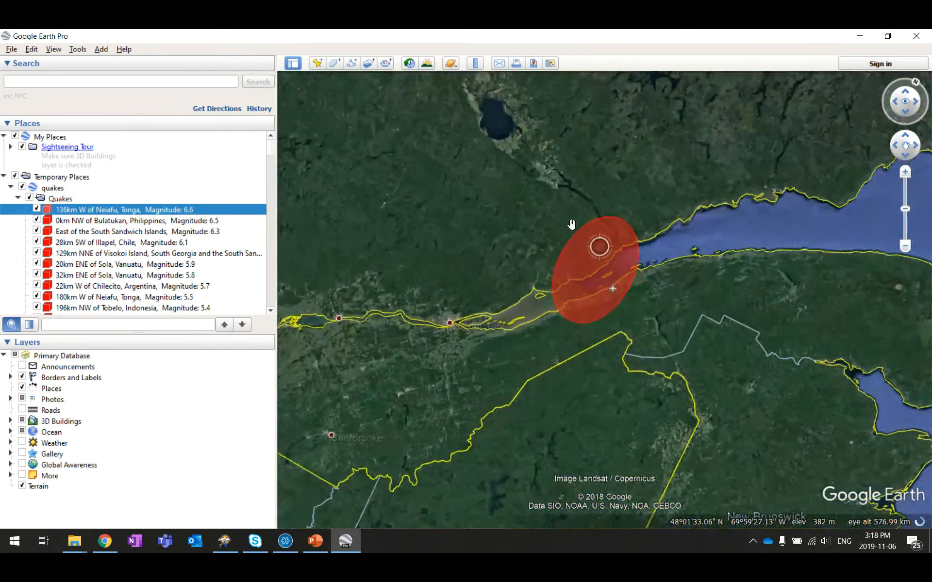
scroll(562, 233, up, 3)
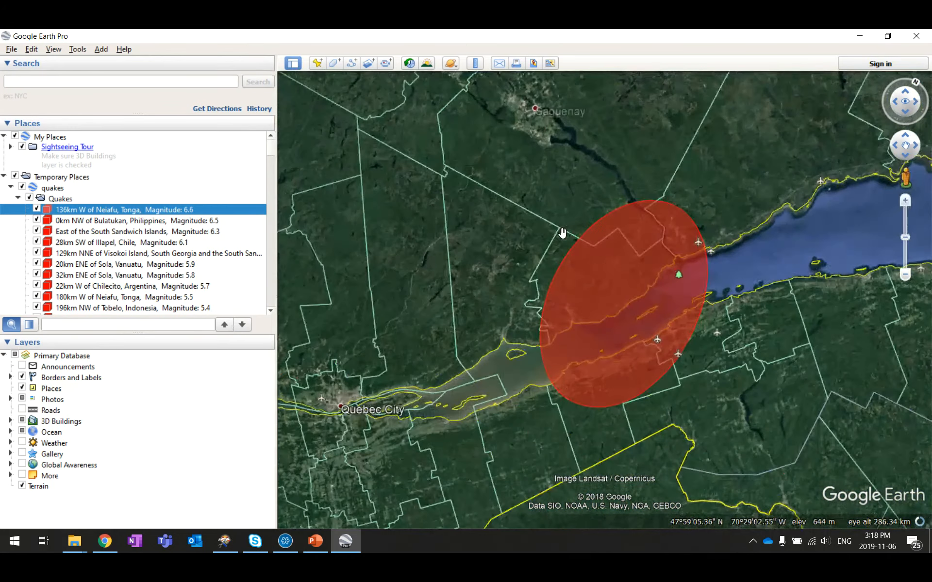
scroll(772, 251, down, 5)
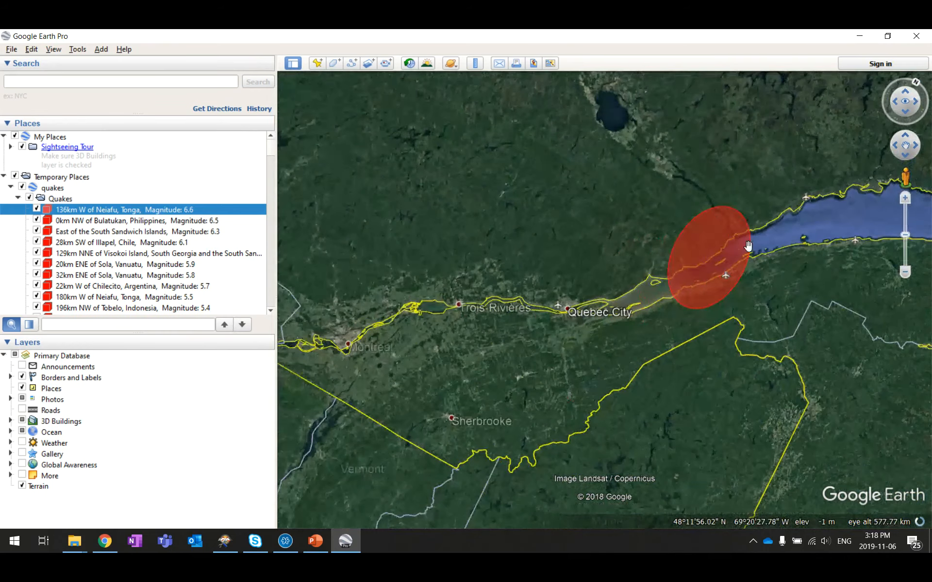
scroll(775, 252, down, 5)
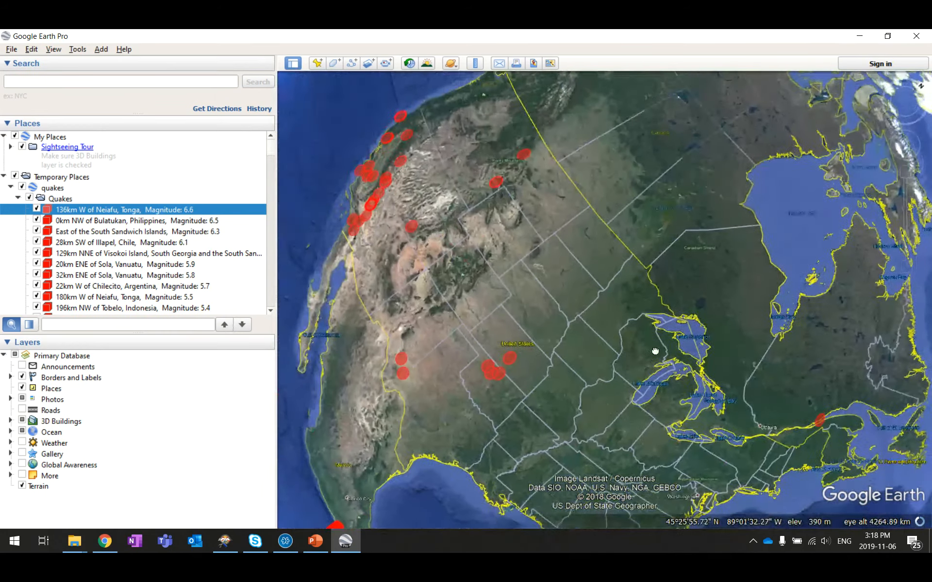
drag(656, 350, 655, 418)
drag(630, 160, 564, 322)
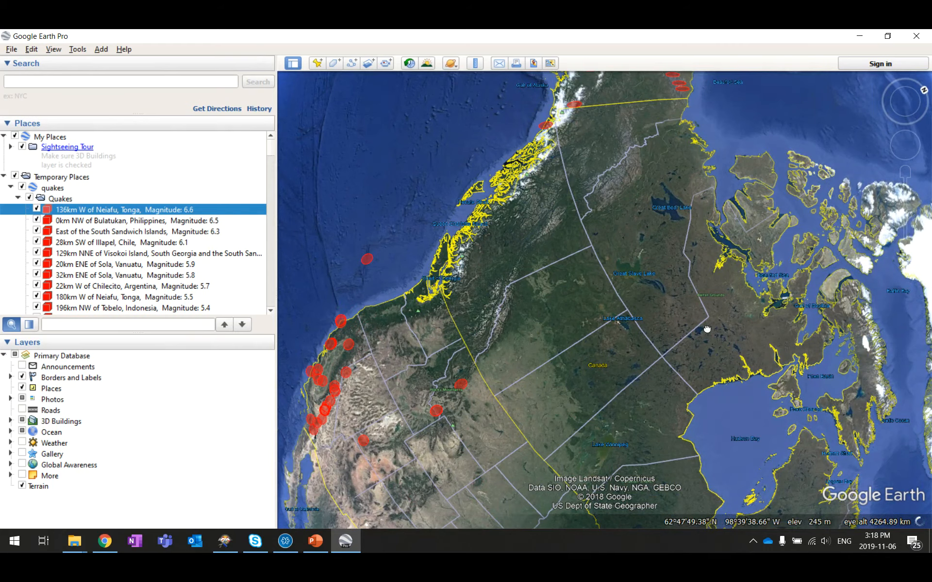
drag(707, 330, 614, 242)
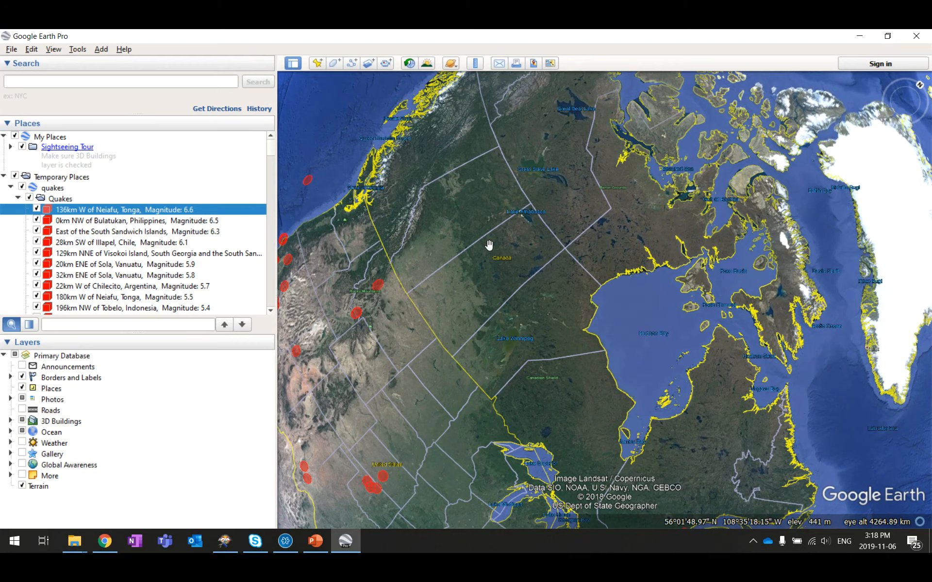
Step: Start a new schedule named Earthquakes in a new Earthquakes category
click(860, 36)
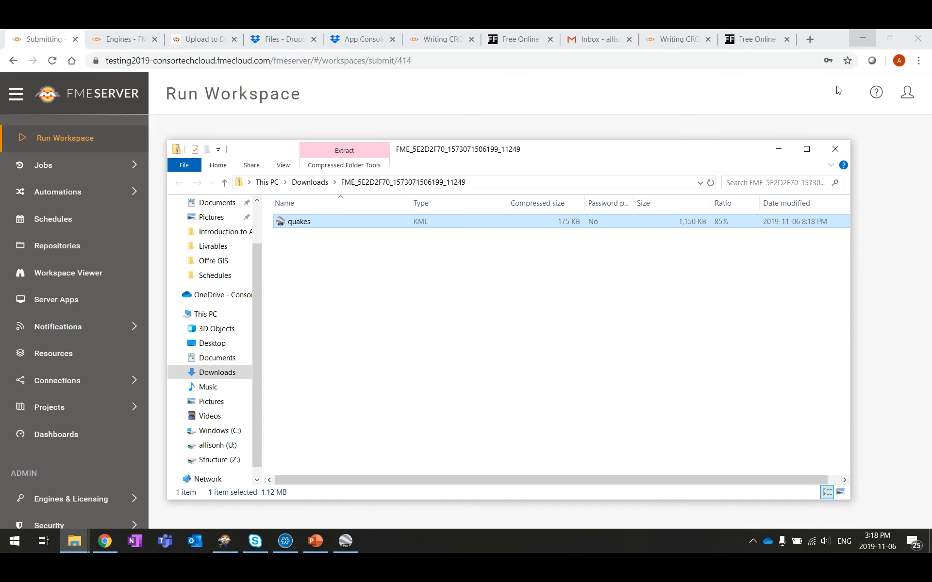
click(778, 149)
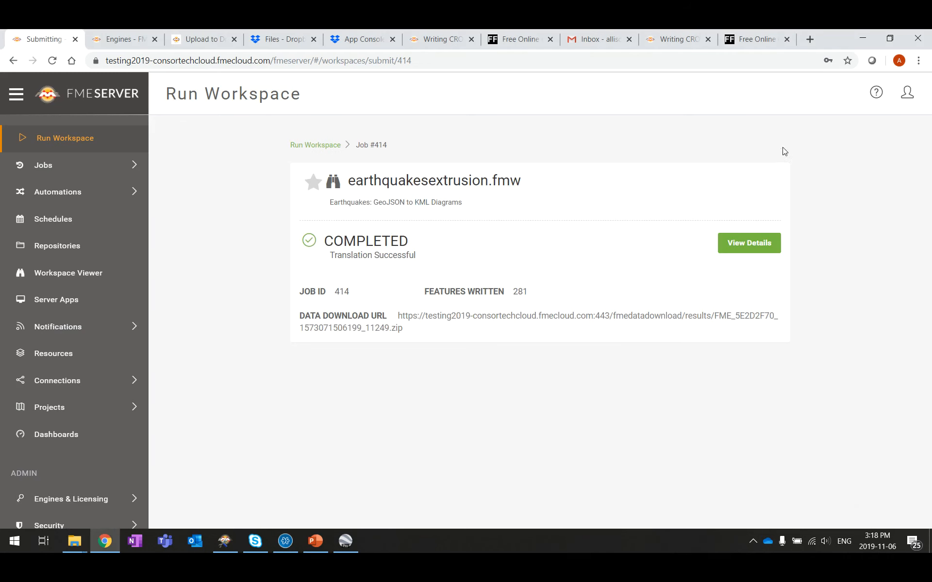
click(76, 221)
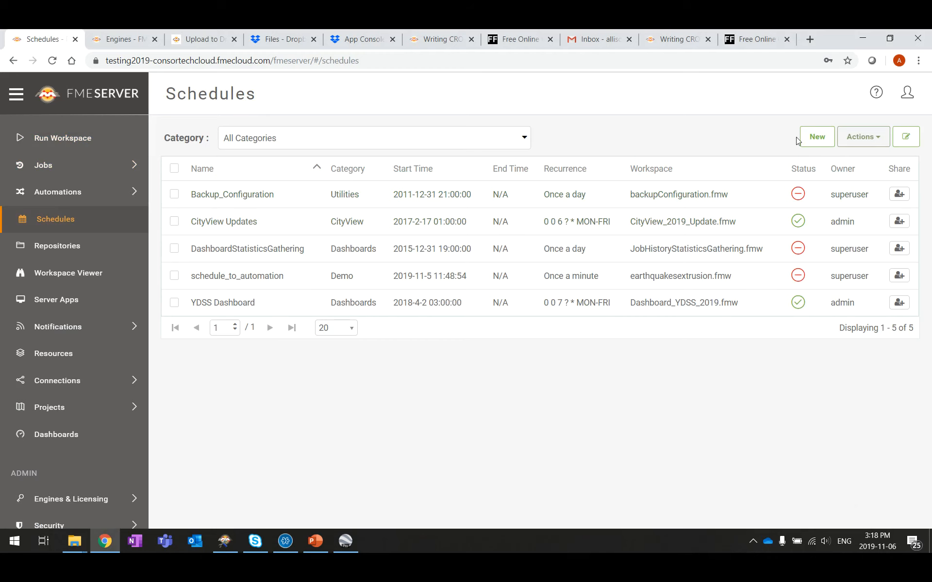
click(826, 142)
click(391, 196)
text(Earthquakes)
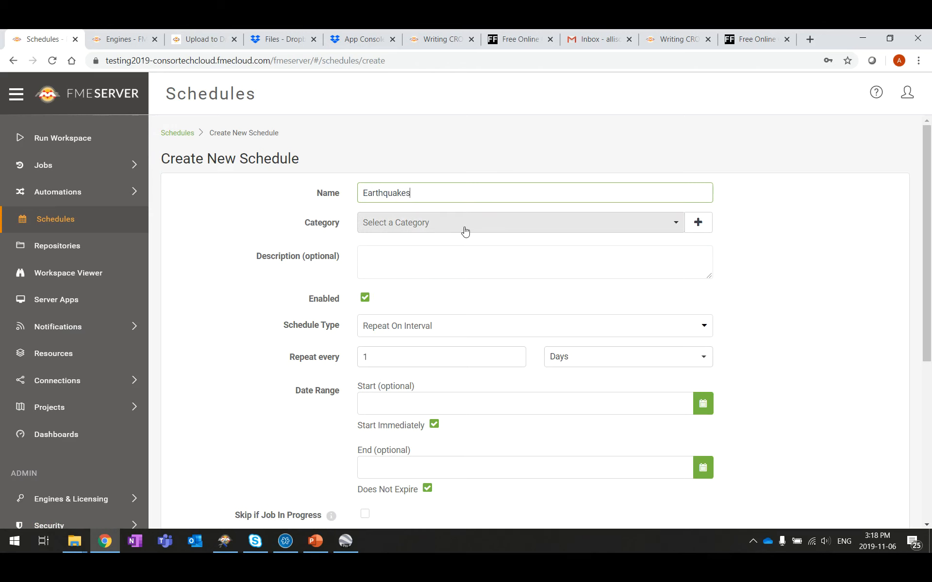
click(706, 223)
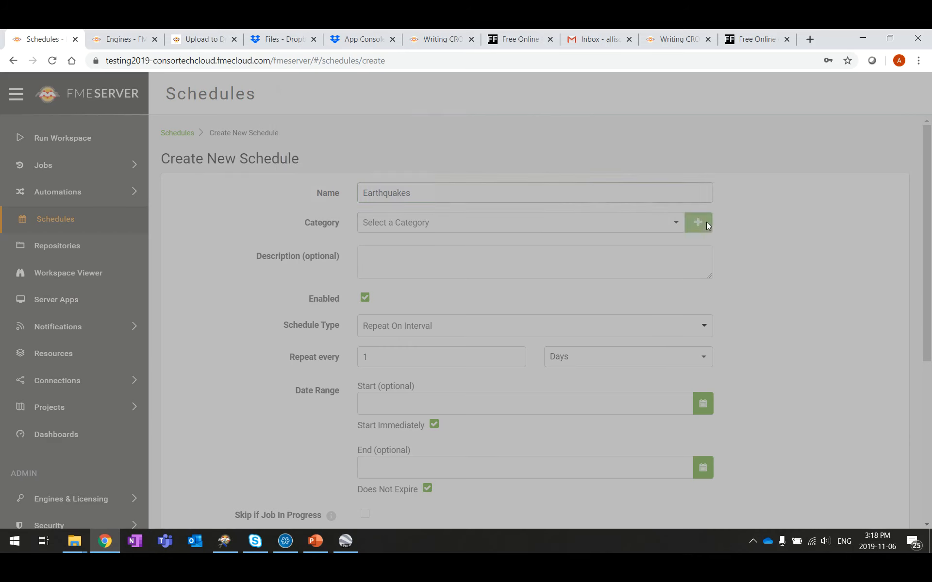
click(500, 147)
text(Ear)
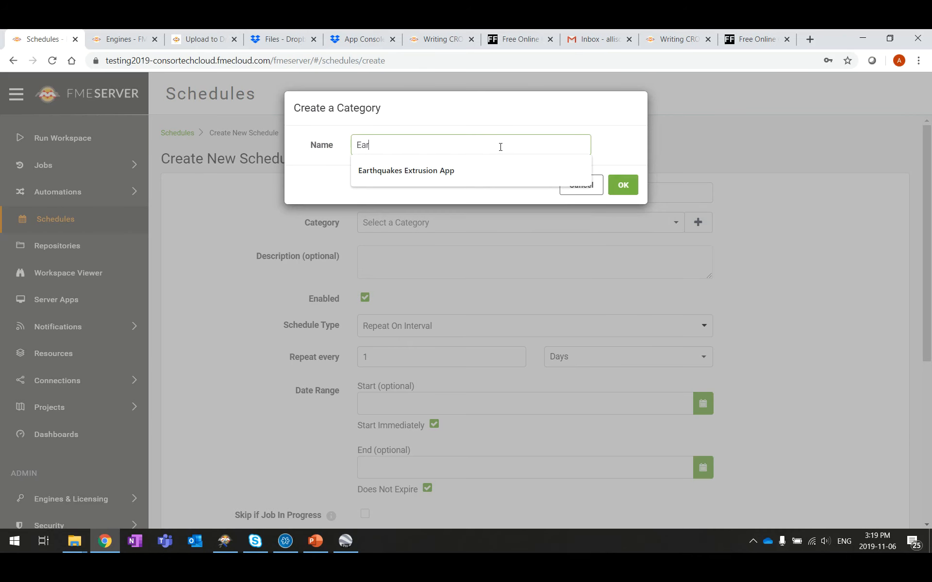
text(thquakes)
key(Return)
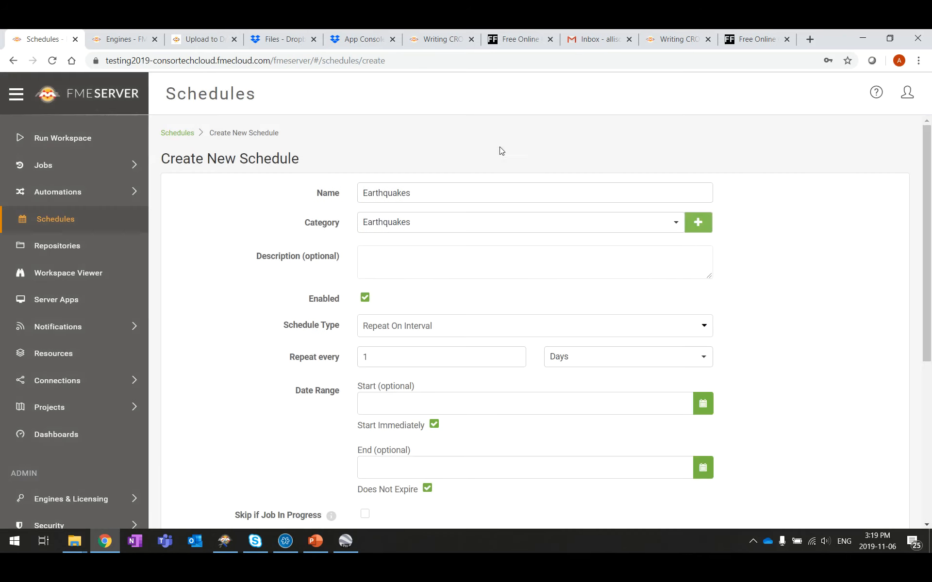
Step: Make the schedule repeat every 1 minute and end at 16:19 instead of never expiring
scroll(305, 258, down, 3)
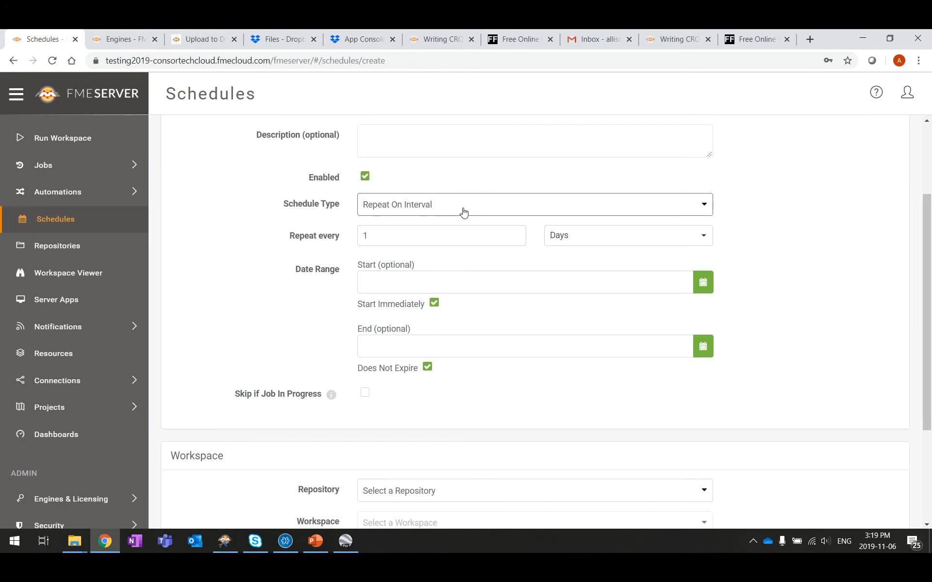
click(641, 233)
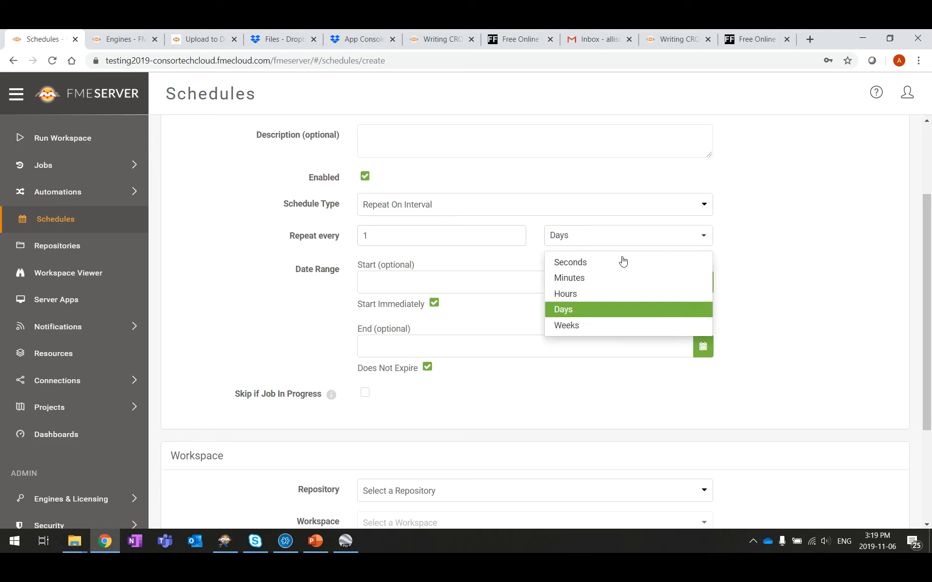
click(576, 278)
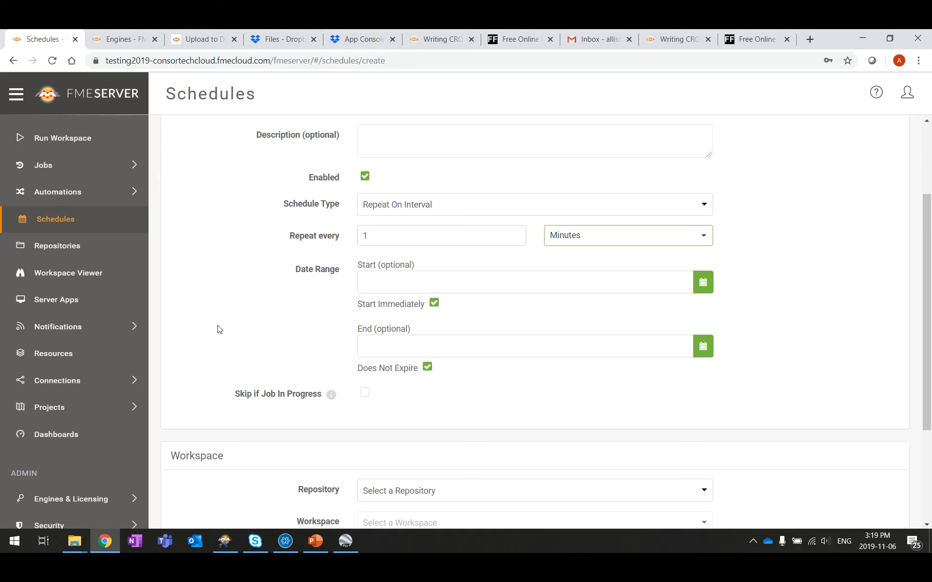
scroll(291, 324, down, 1)
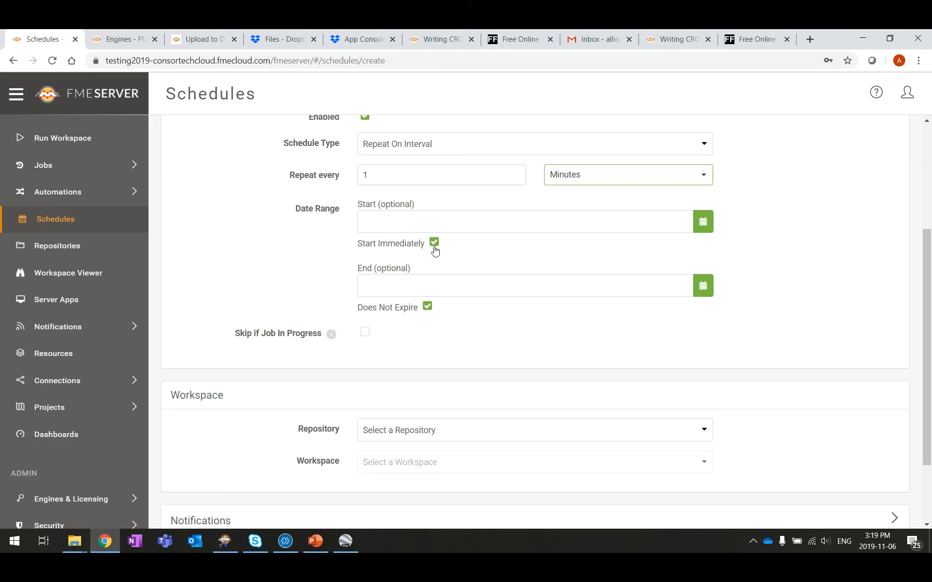
click(427, 306)
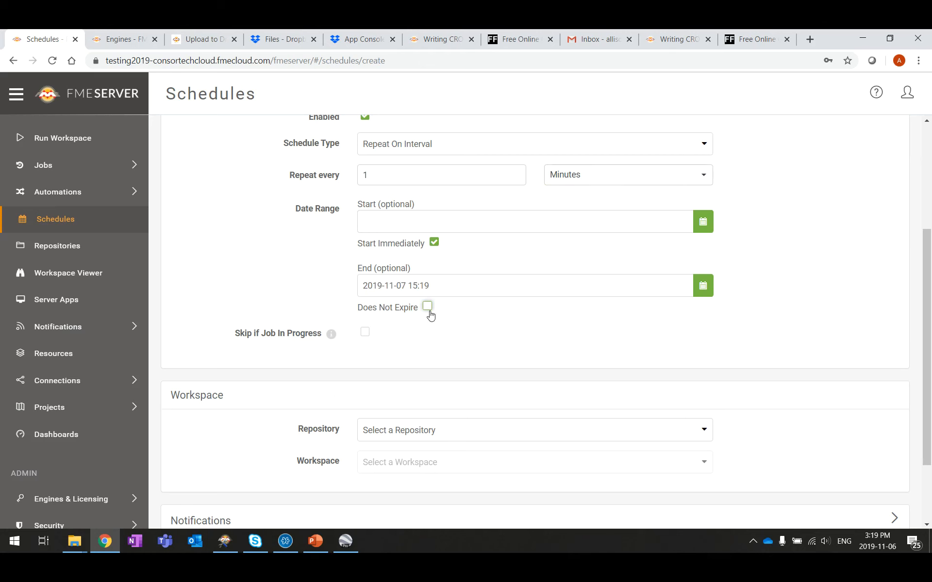
click(707, 294)
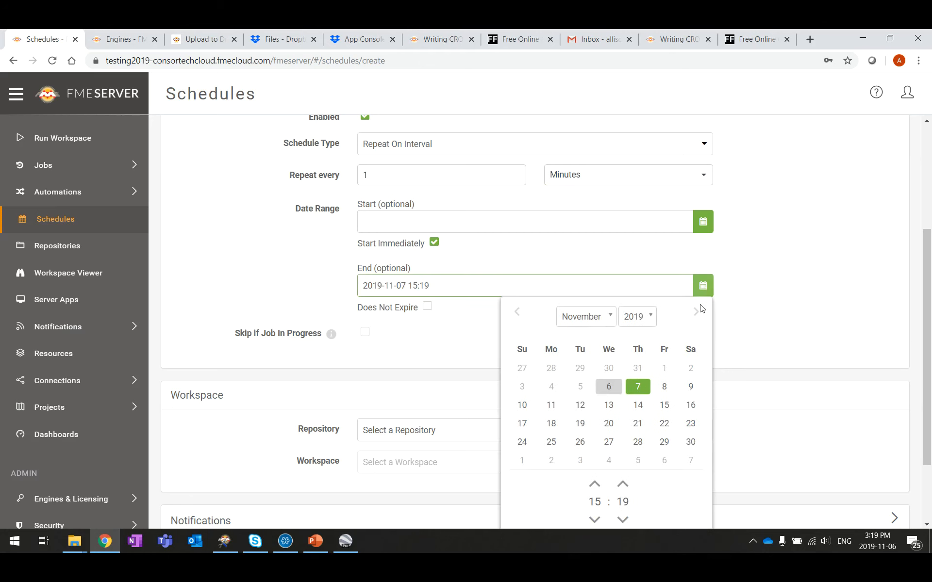
click(595, 484)
scroll(781, 277, down, 2)
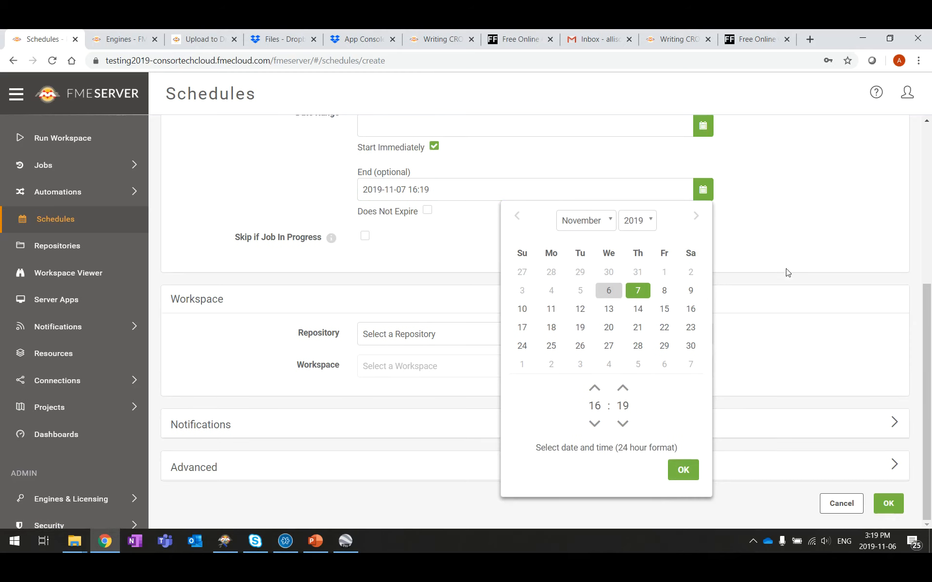
click(691, 475)
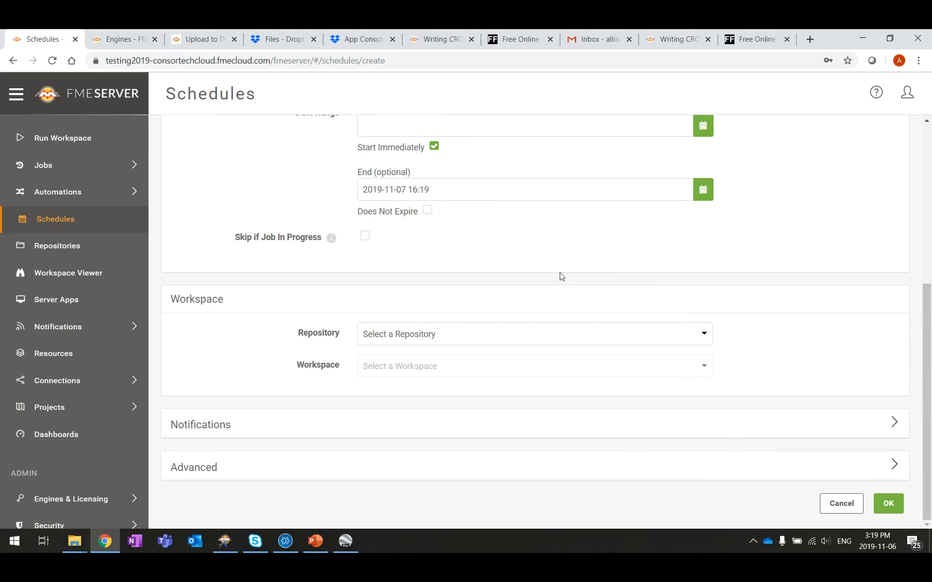
scroll(381, 268, up, 4)
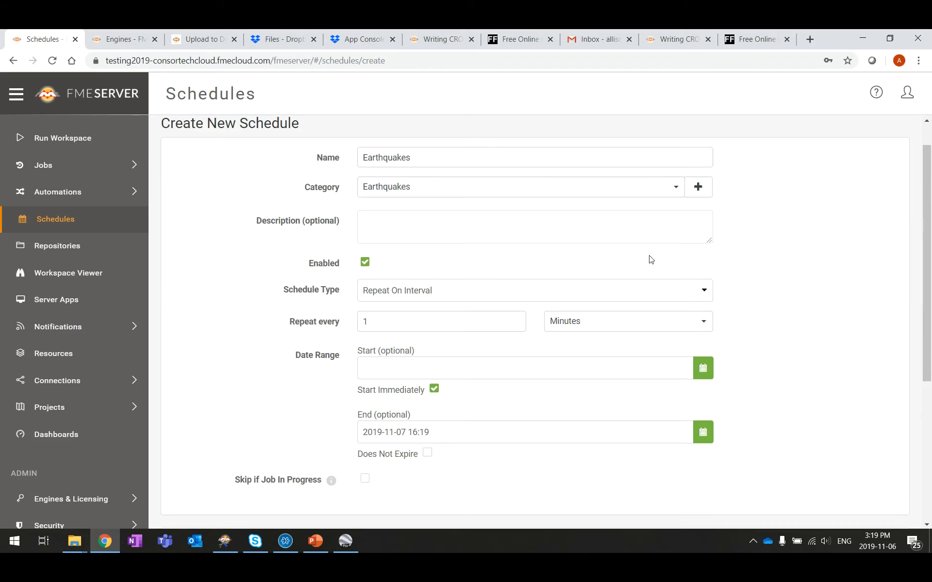
scroll(414, 304, down, 1)
scroll(414, 304, down, 4)
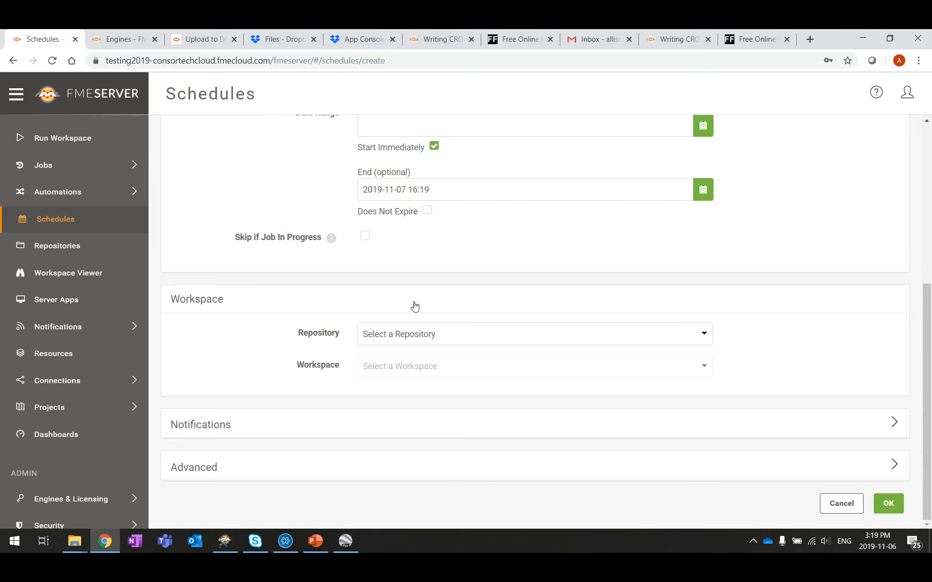
Step: Have the schedule run Samples > earthquakesextrusion.fmw and save it
click(514, 344)
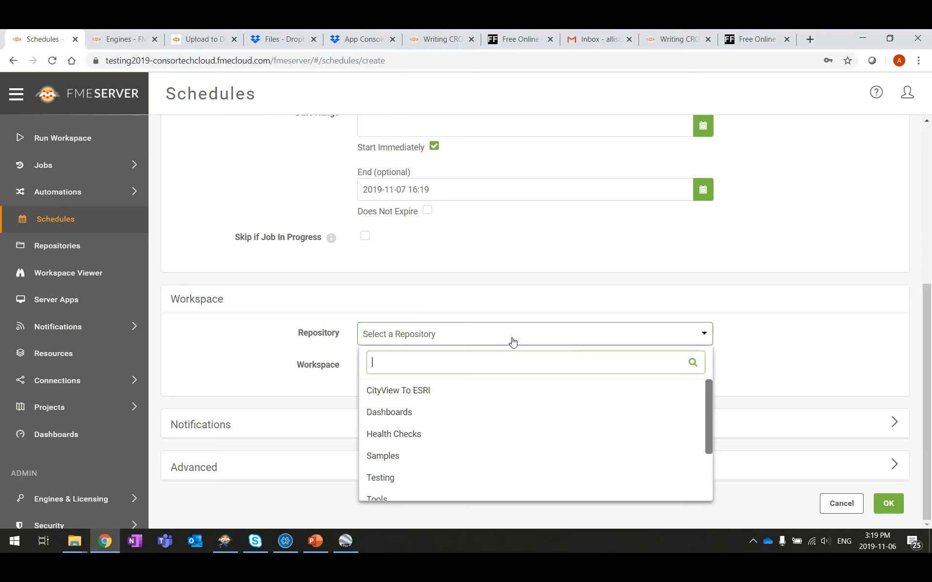
scroll(563, 400, down, 2)
scroll(558, 427, down, 1)
scroll(545, 462, up, 3)
scroll(509, 464, down, 2)
click(427, 396)
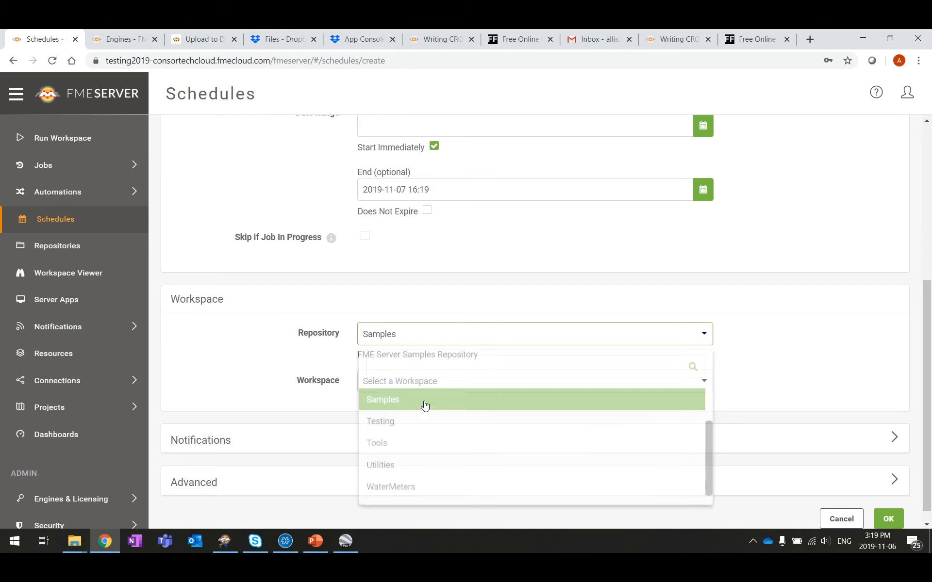
click(498, 381)
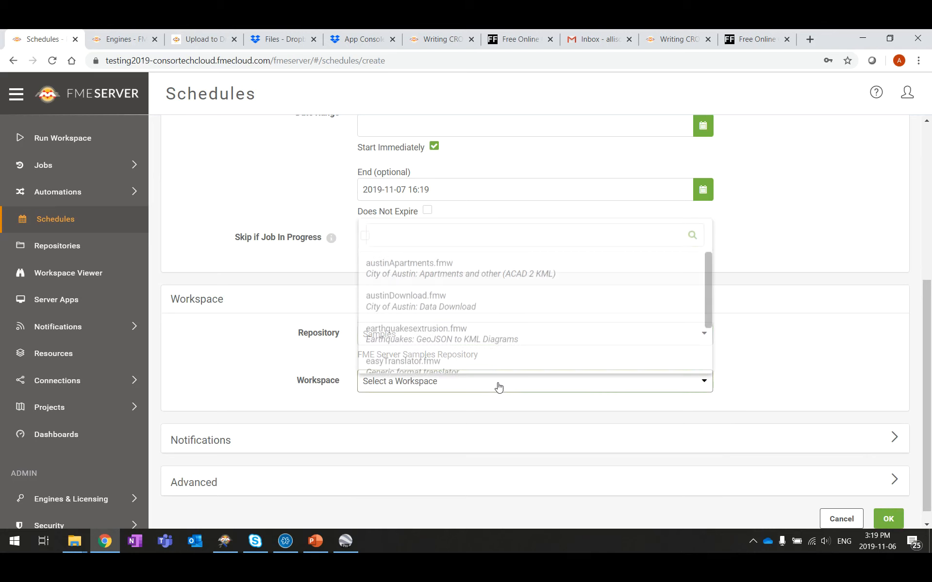
click(485, 326)
scroll(827, 324, down, 2)
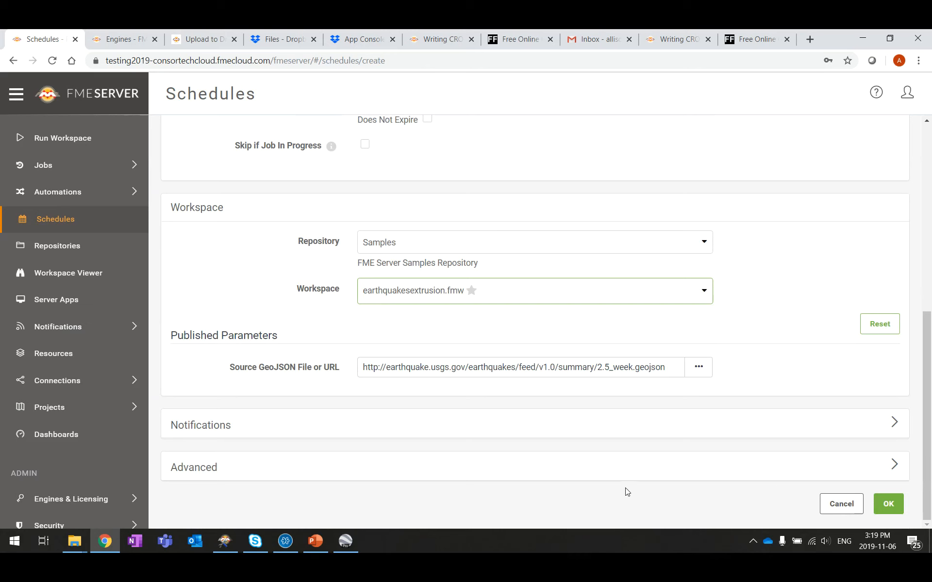
click(894, 465)
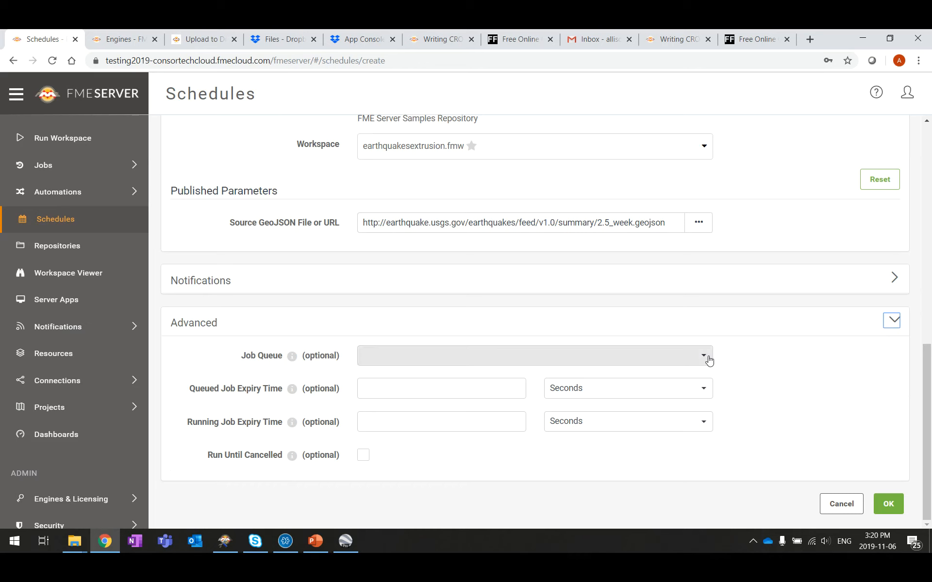
click(889, 505)
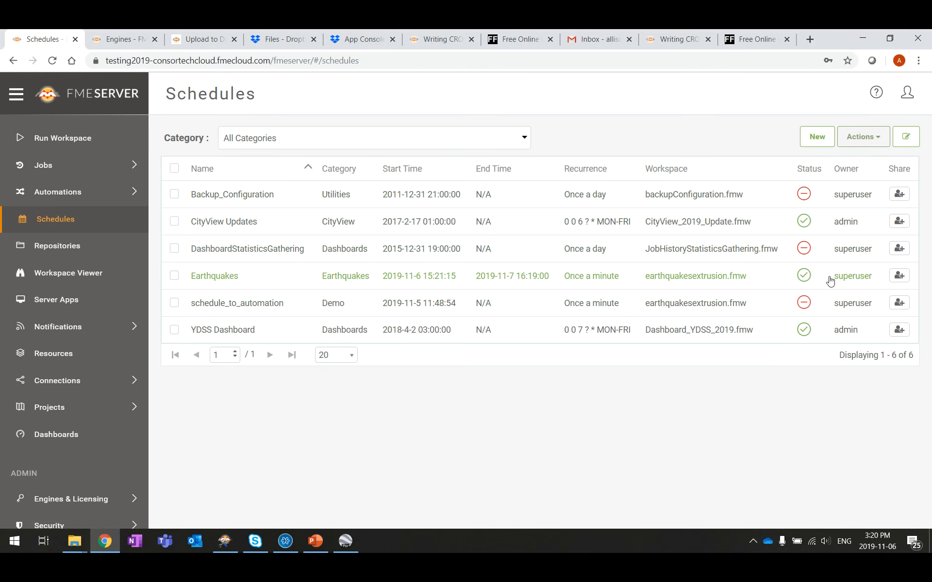
Step: Open the Admin > Engines & Licensing configuration page and scroll down to the job queues
scroll(32, 334, down, 5)
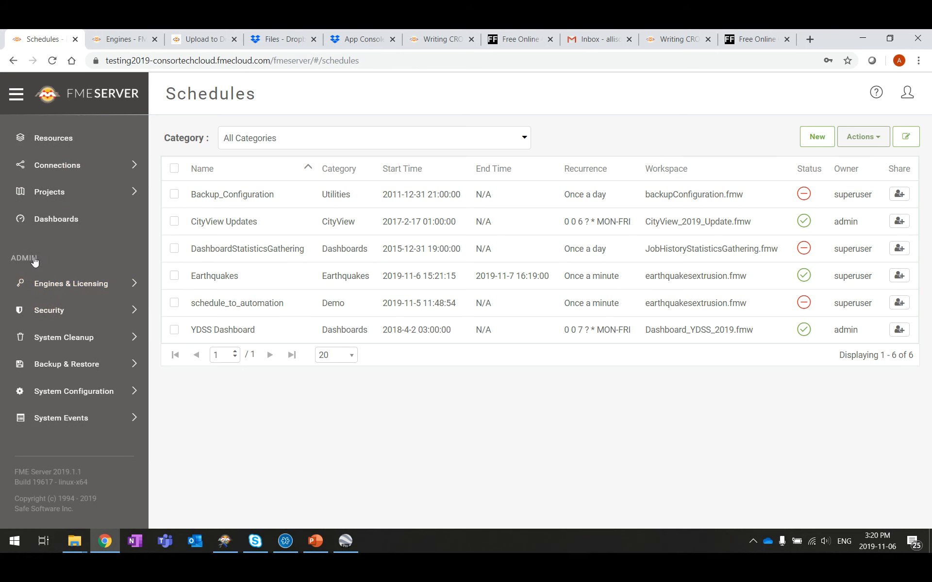
click(73, 285)
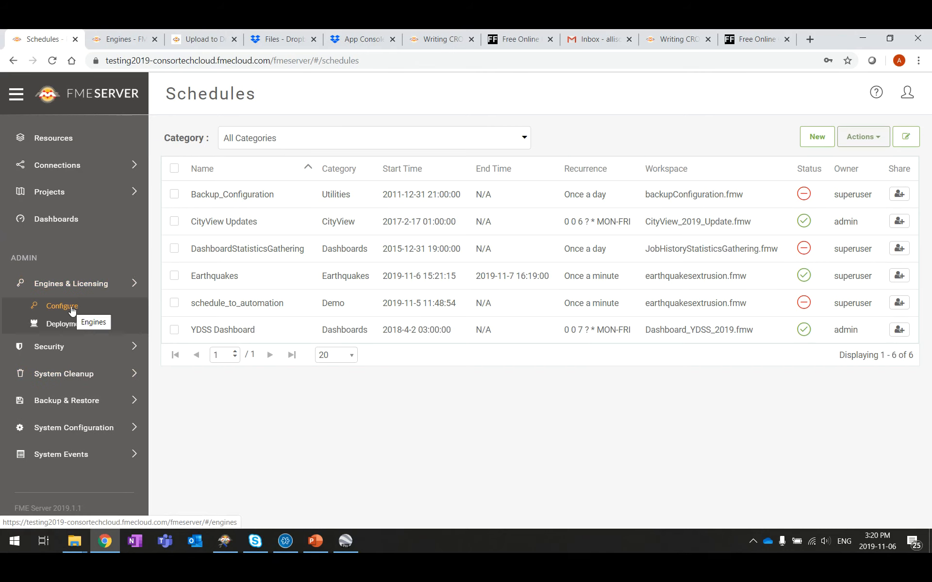
click(72, 309)
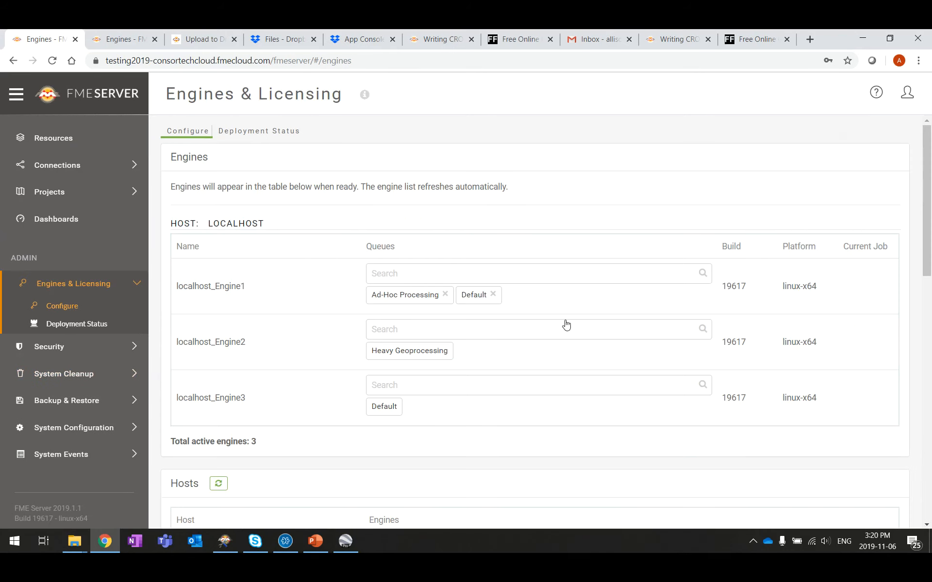
scroll(597, 194, down, 2)
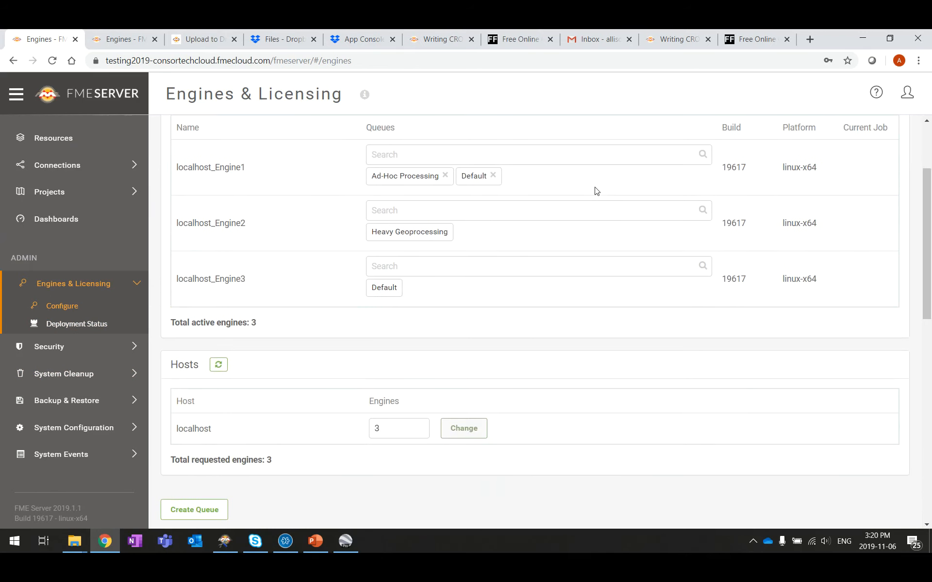
scroll(306, 180, up, 1)
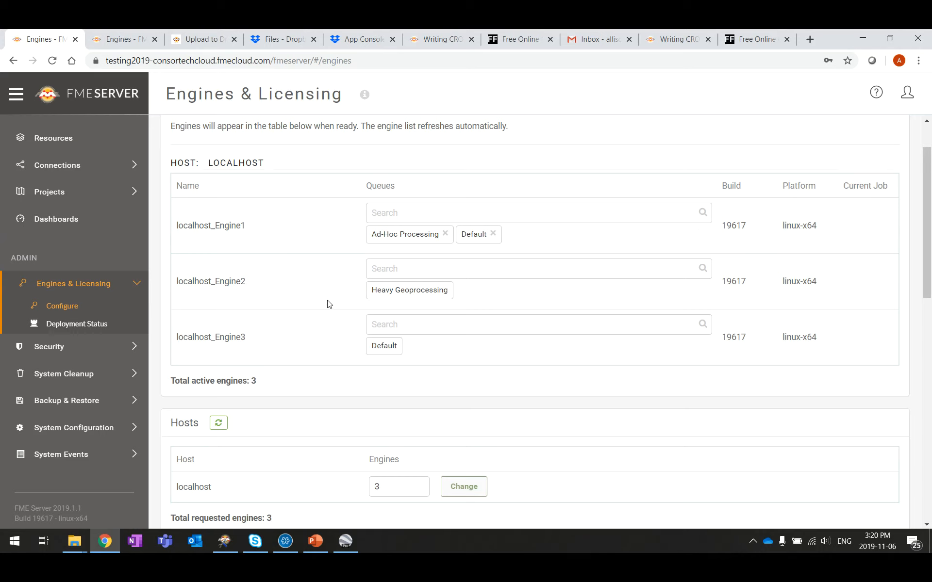
scroll(328, 304, down, 1)
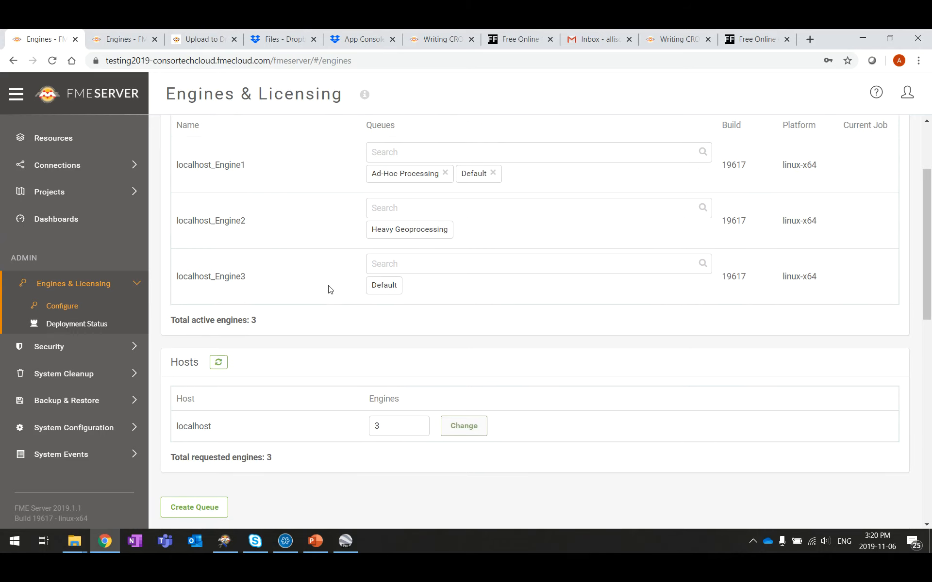
scroll(327, 287, down, 1)
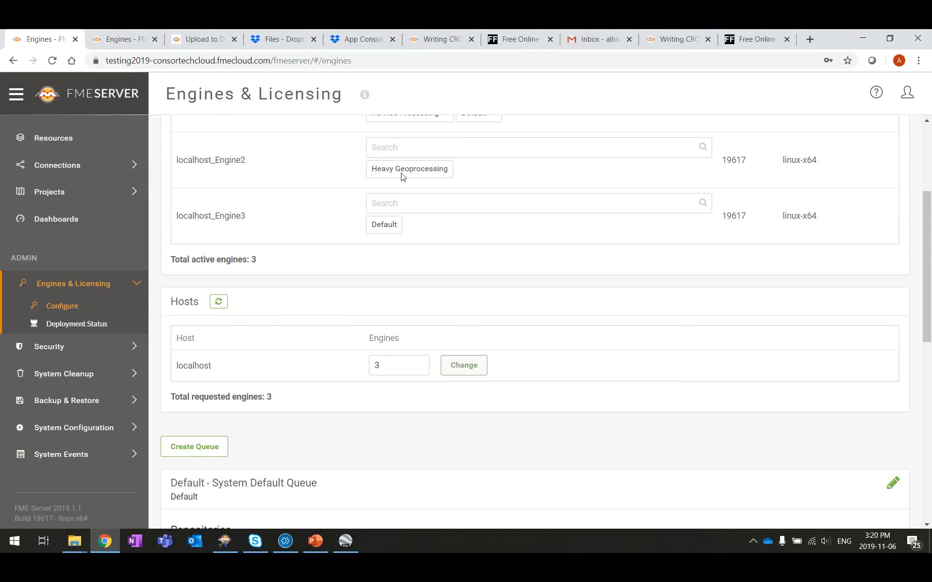
scroll(401, 180, down, 4)
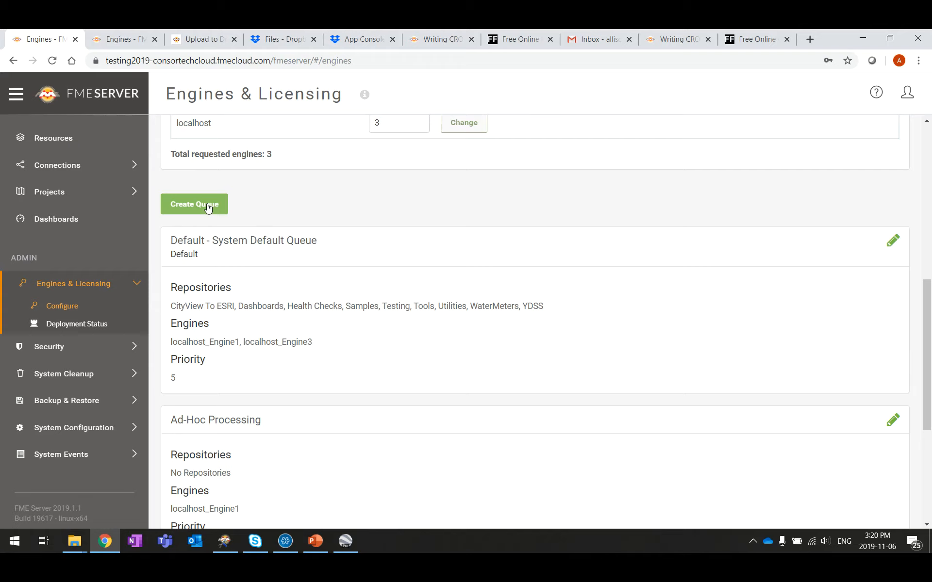
Step: Create a new job queue named Earthquakes
click(207, 208)
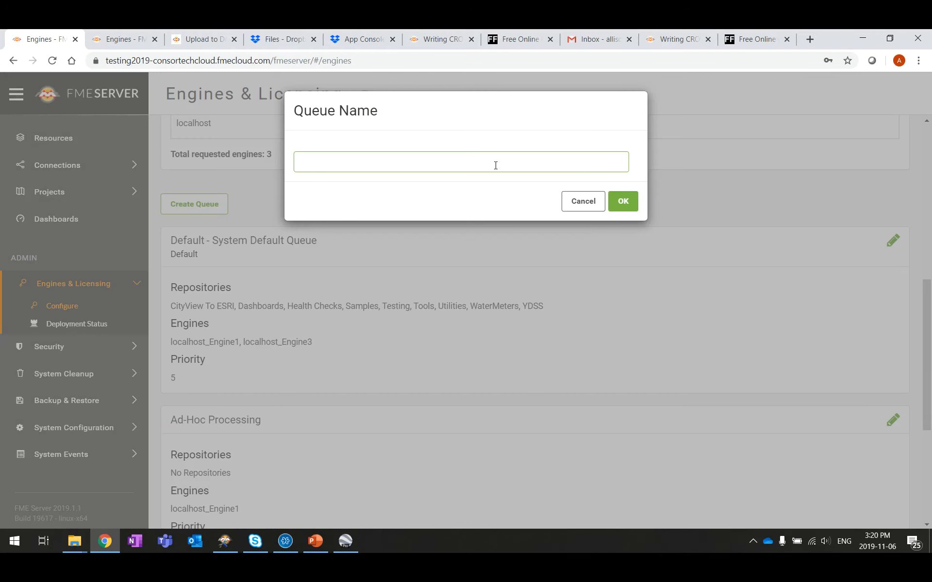
text(Earthquake)
key(Return)
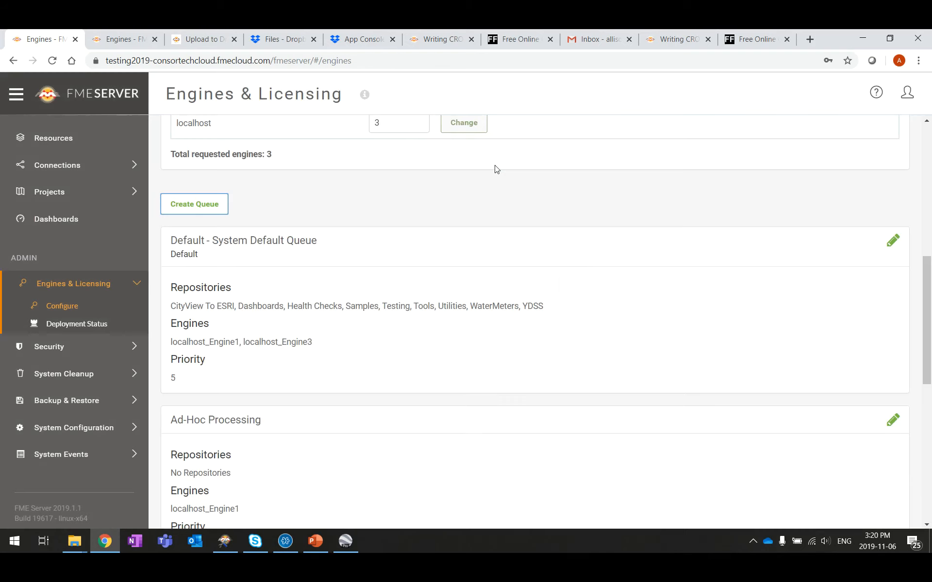
scroll(492, 181, down, 3)
scroll(492, 227, down, 5)
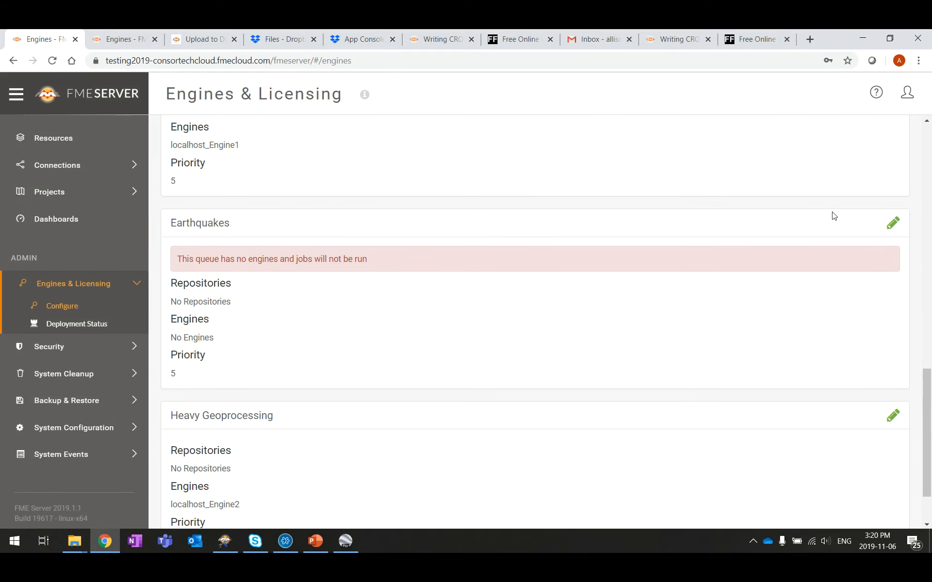
click(895, 225)
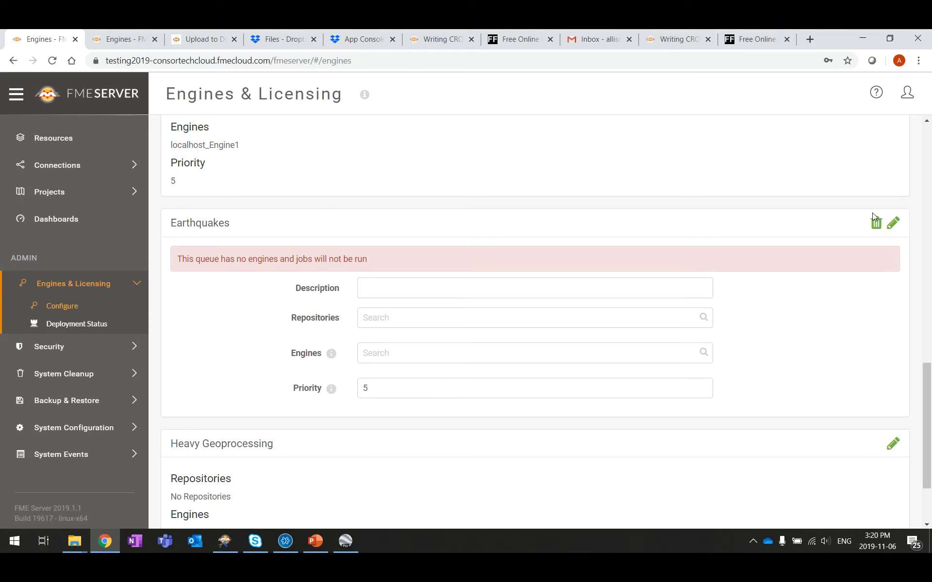
click(893, 225)
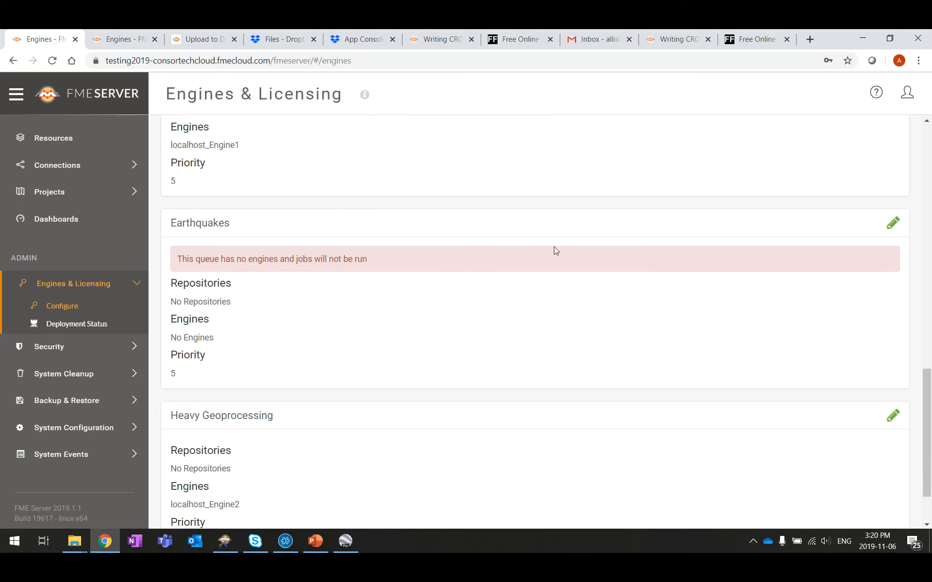
scroll(442, 344, up, 12)
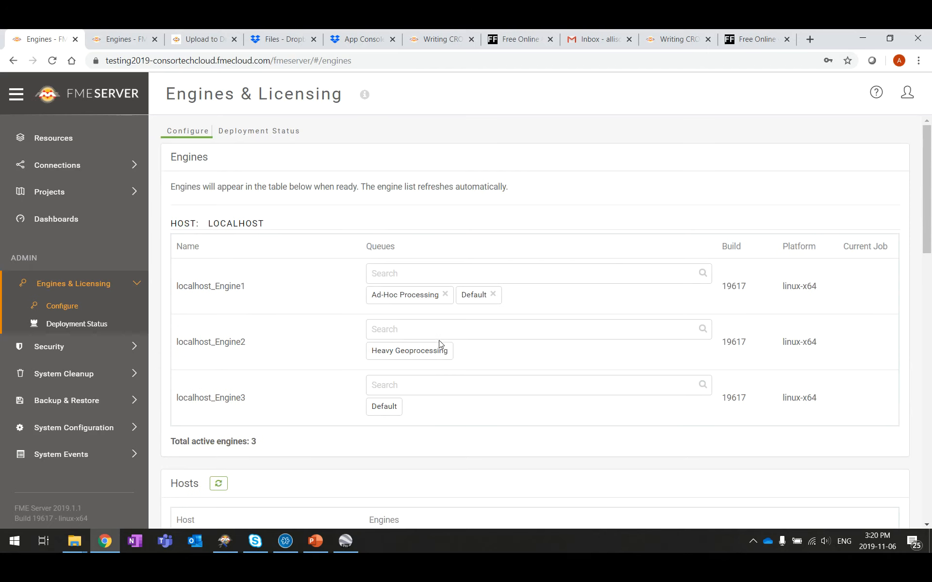
scroll(439, 340, down, 3)
Step: Assign localhost_Engine3 to the Earthquakes queue and remove its Default queue
click(416, 266)
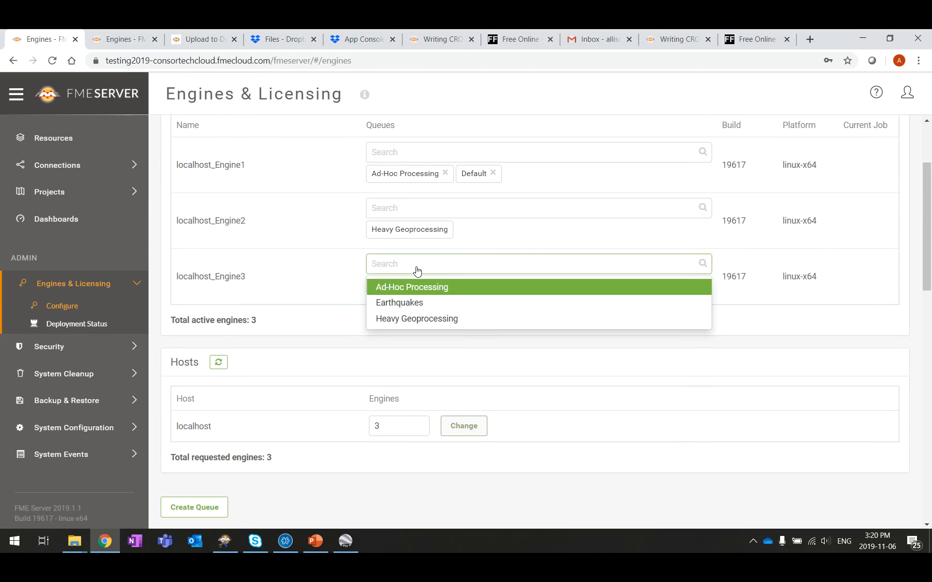
click(417, 304)
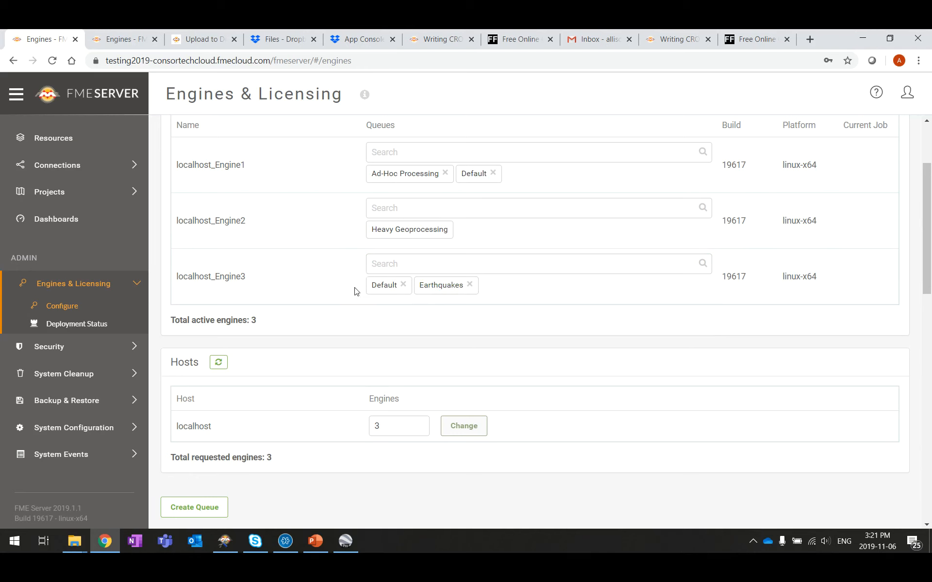
click(402, 285)
click(458, 287)
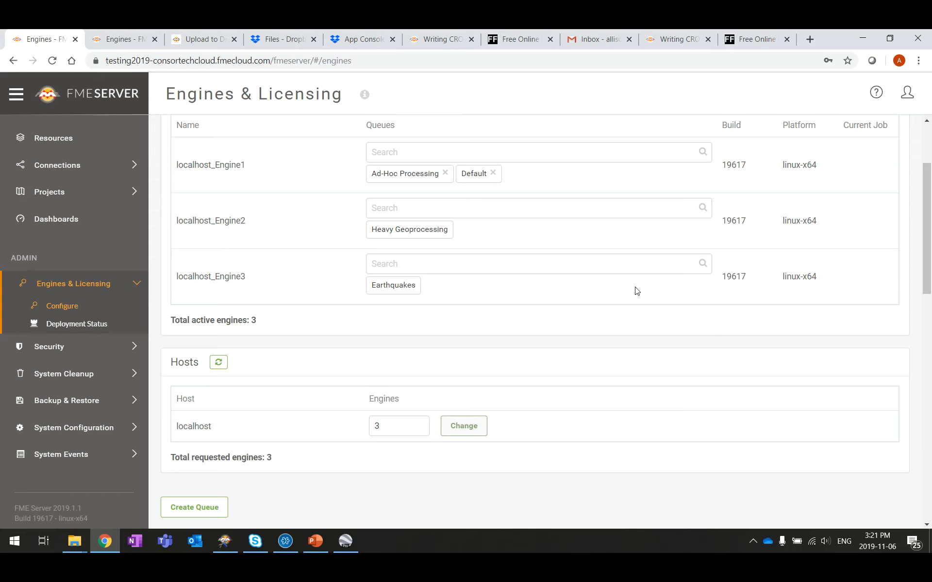
scroll(635, 291, down, 5)
scroll(634, 292, up, 6)
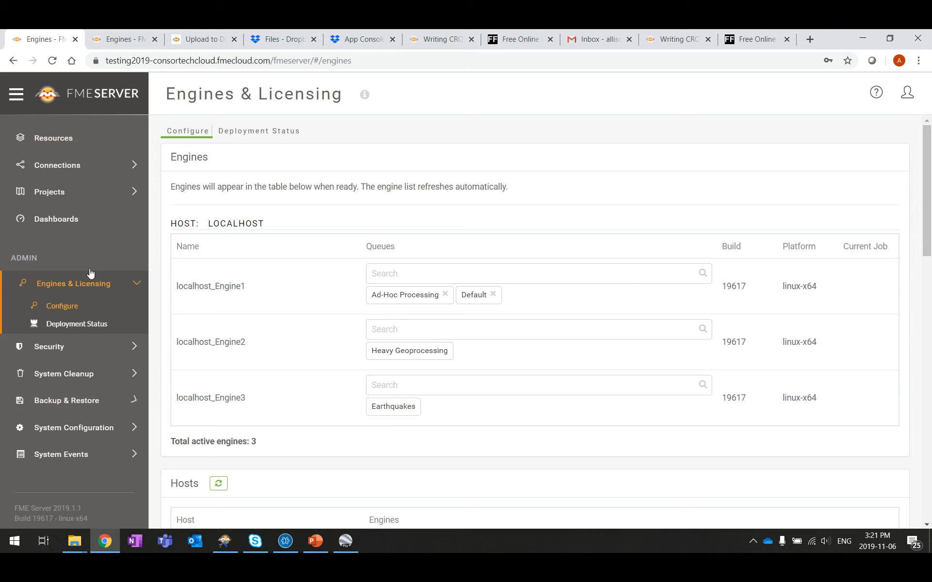
scroll(87, 268, up, 5)
Step: Set the Earthquakes schedule's advanced Job Queue to Earthquakes and save it
click(72, 227)
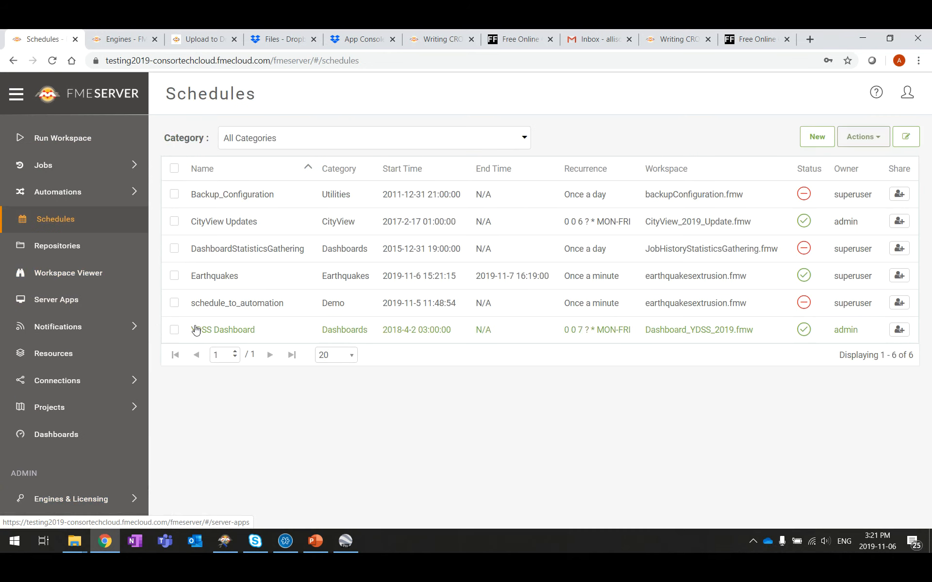
click(230, 276)
scroll(859, 272, down, 7)
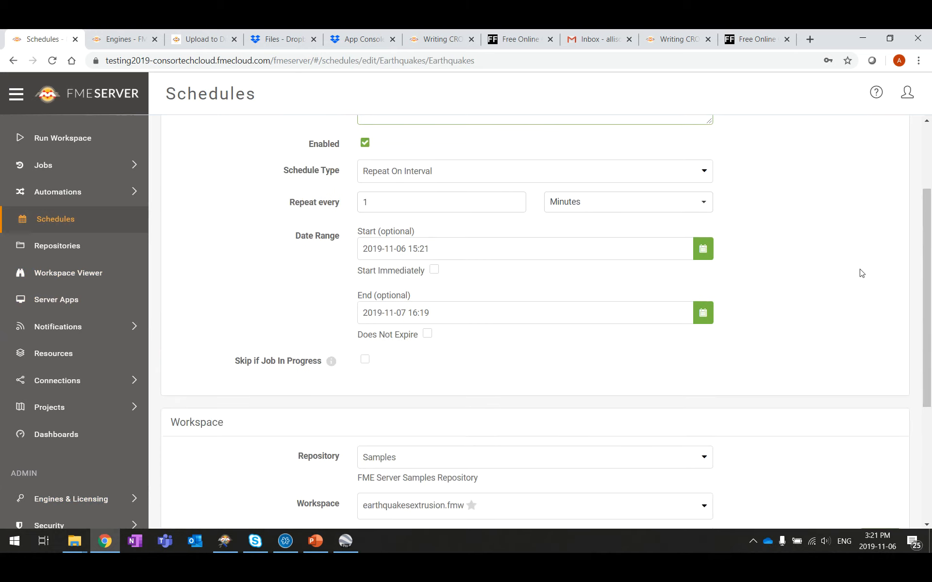
scroll(861, 273, down, 1)
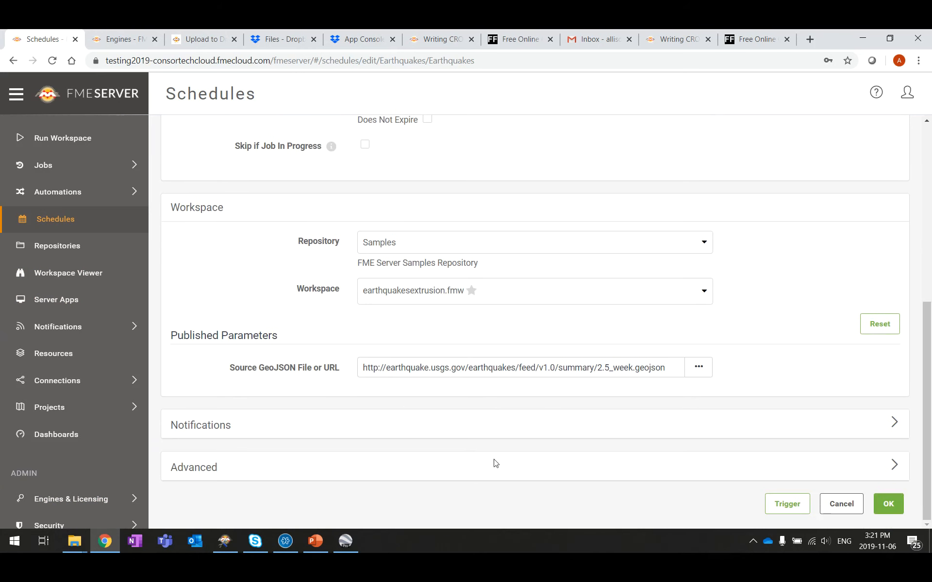
click(895, 466)
scroll(723, 382, down, 3)
click(702, 359)
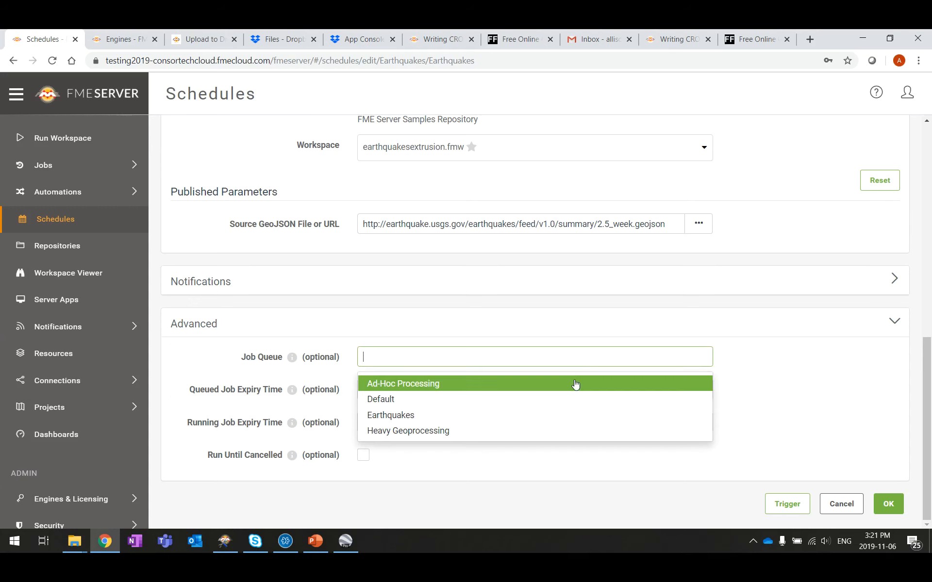
click(393, 415)
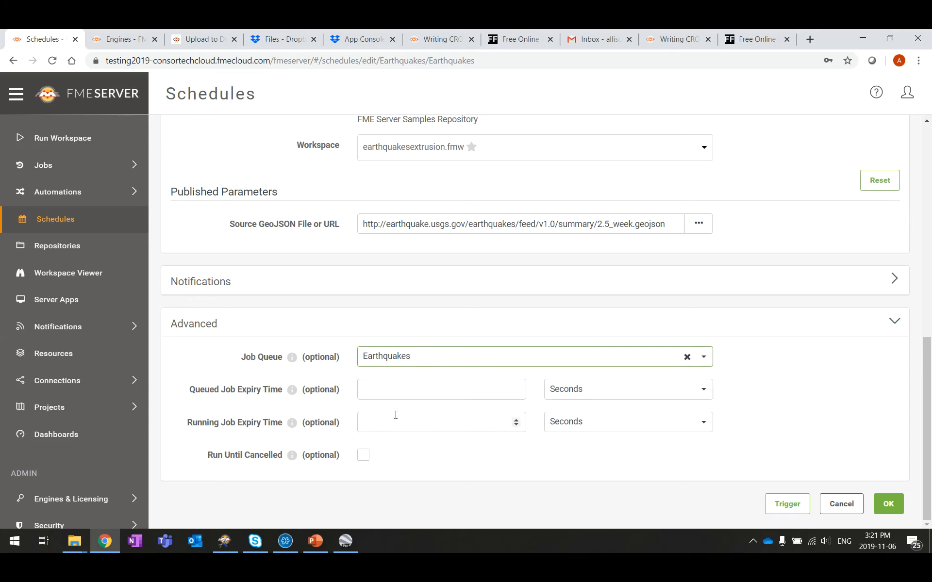
click(902, 505)
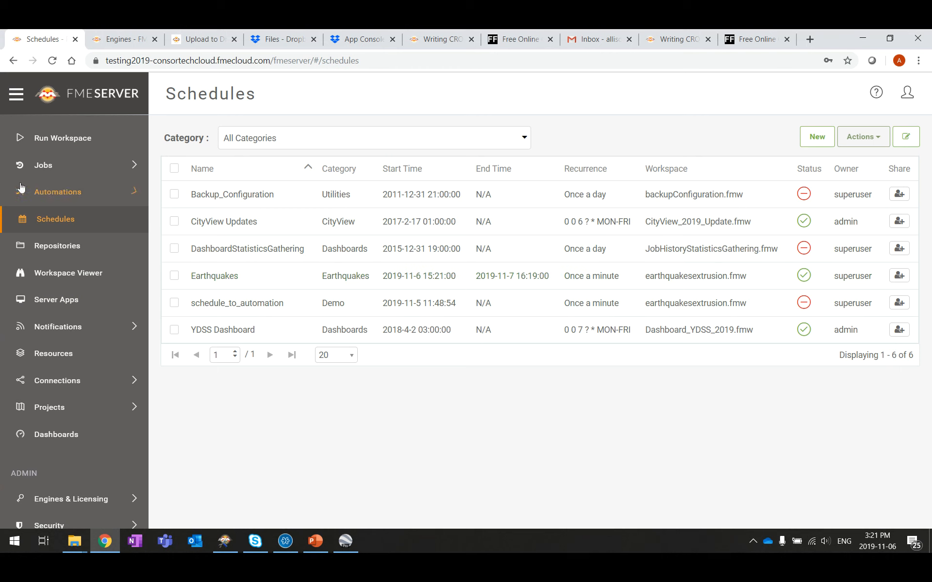
click(43, 165)
click(59, 193)
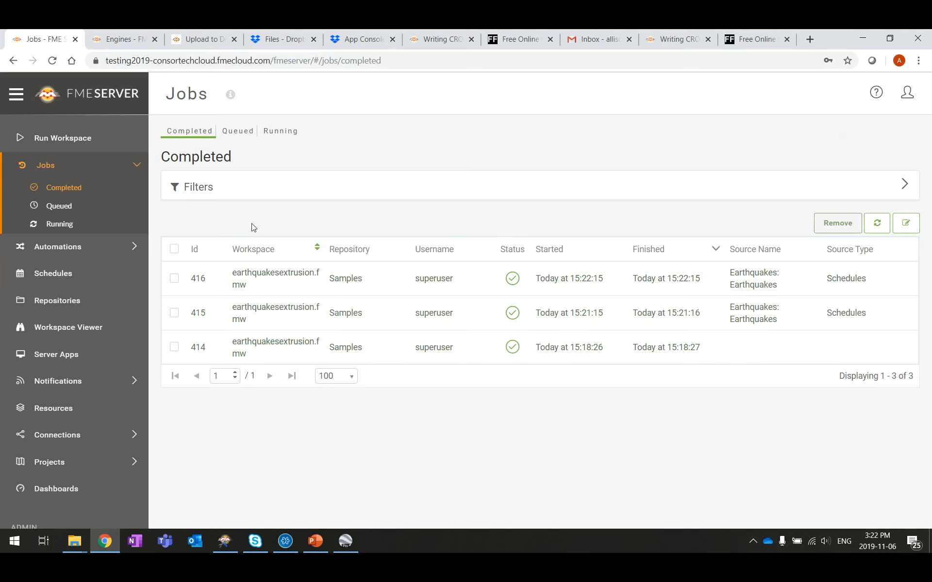
click(56, 208)
click(55, 222)
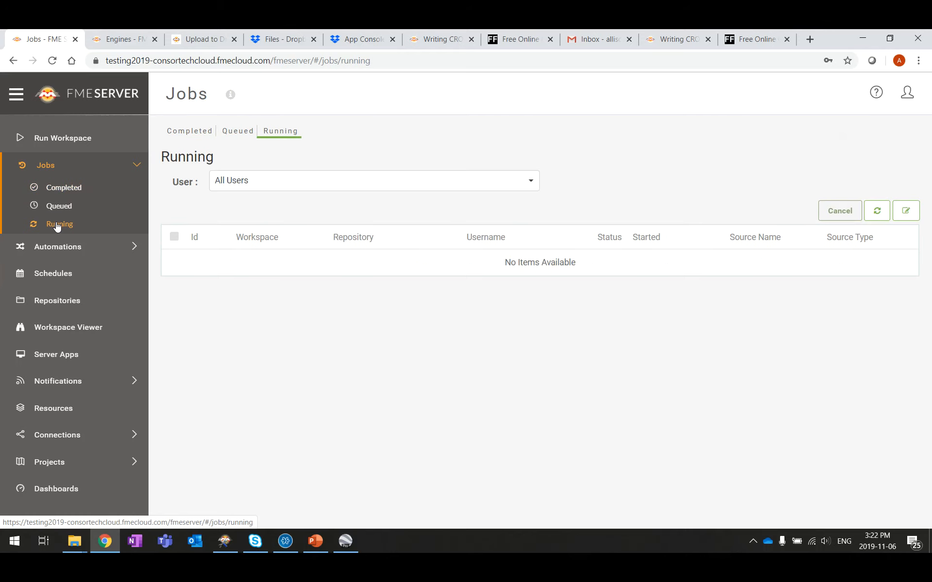
click(60, 176)
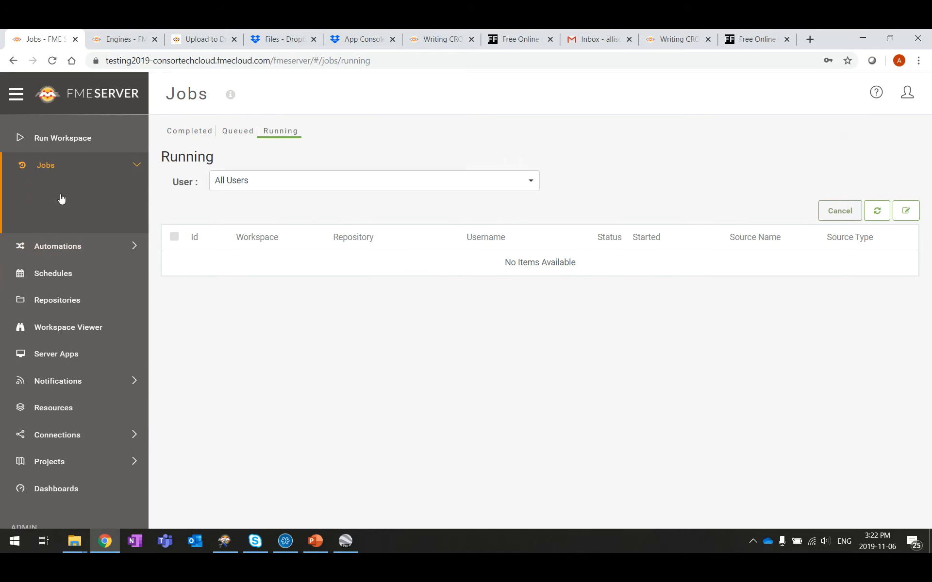
click(63, 188)
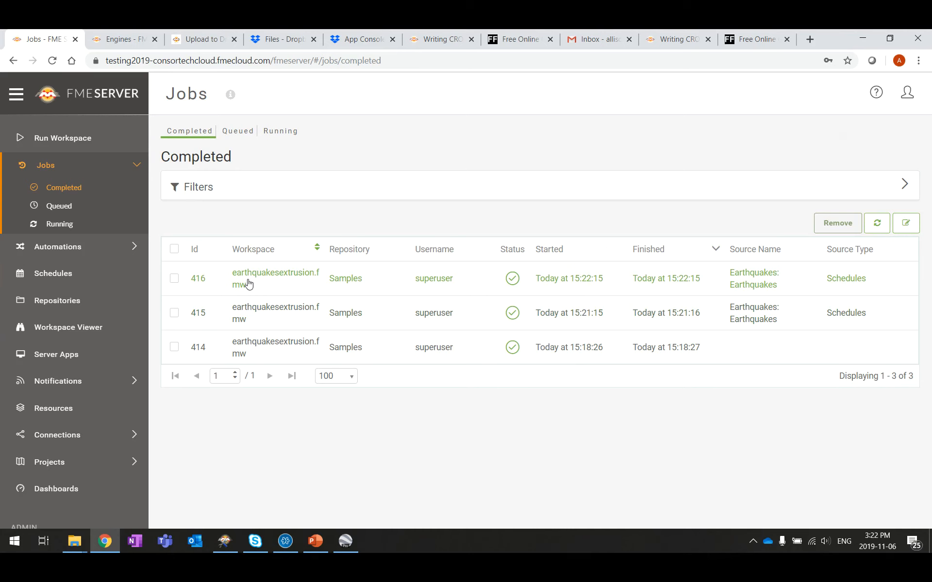
click(62, 273)
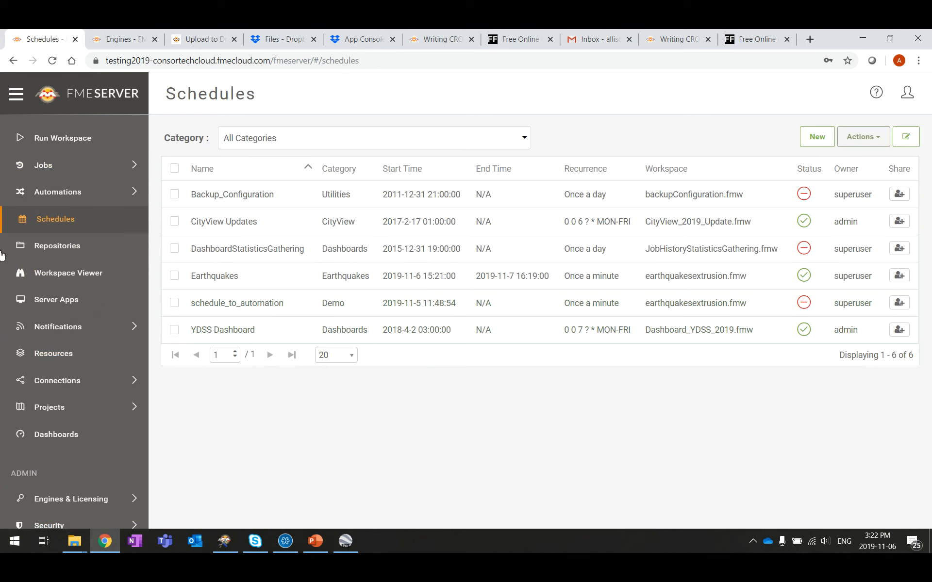
click(69, 194)
click(57, 194)
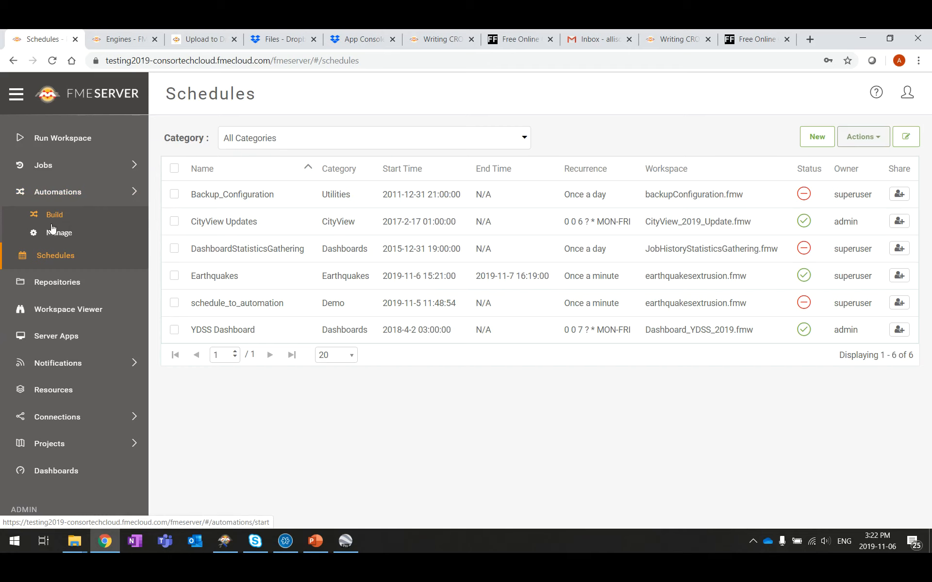
Step: Create a new automation from Automations > Manage and begin Save As, selecting the Untitled name
click(55, 233)
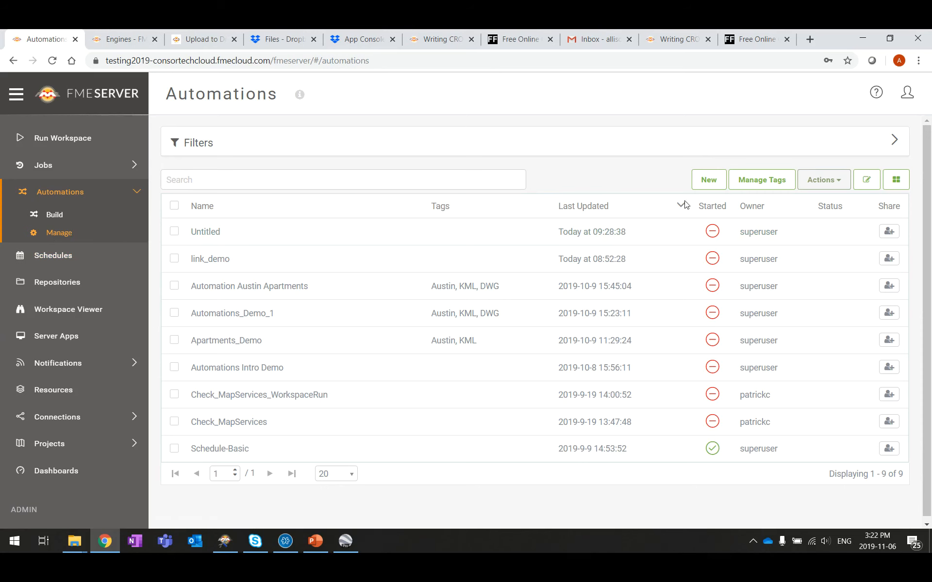
click(709, 187)
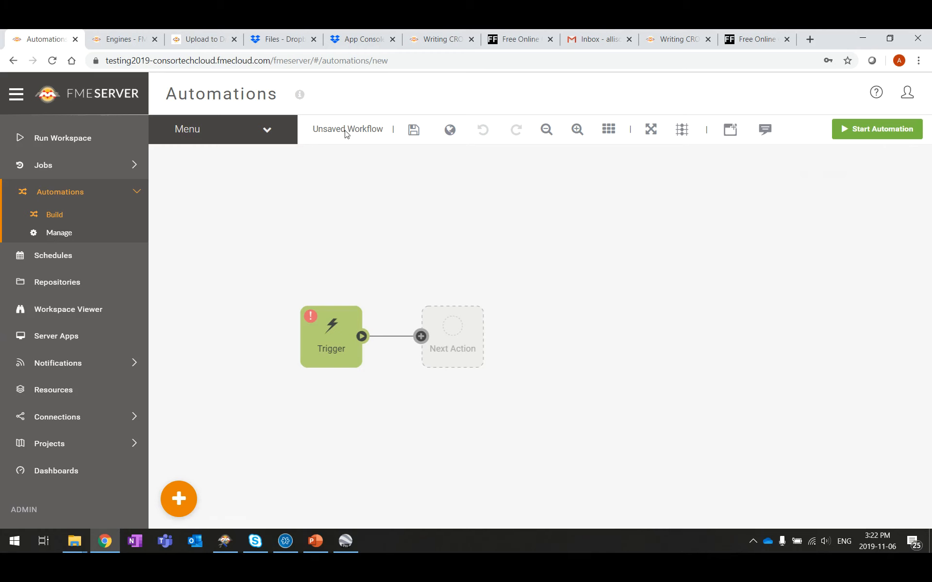
click(267, 136)
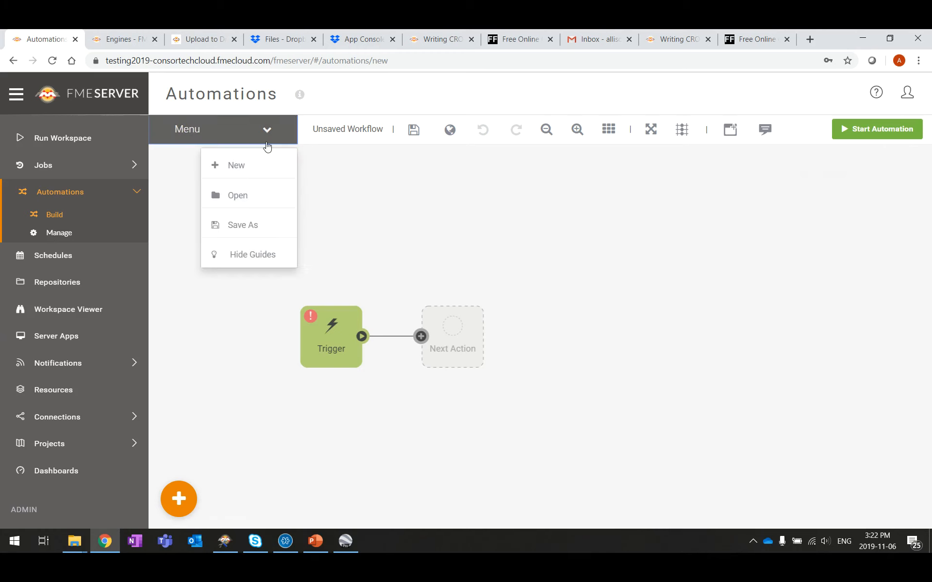
click(246, 234)
click(462, 148)
drag(459, 146, 296, 147)
Step: Name the automation 'Earthquakes', add the KML and Schedule tags, and save
text(Earthquakes)
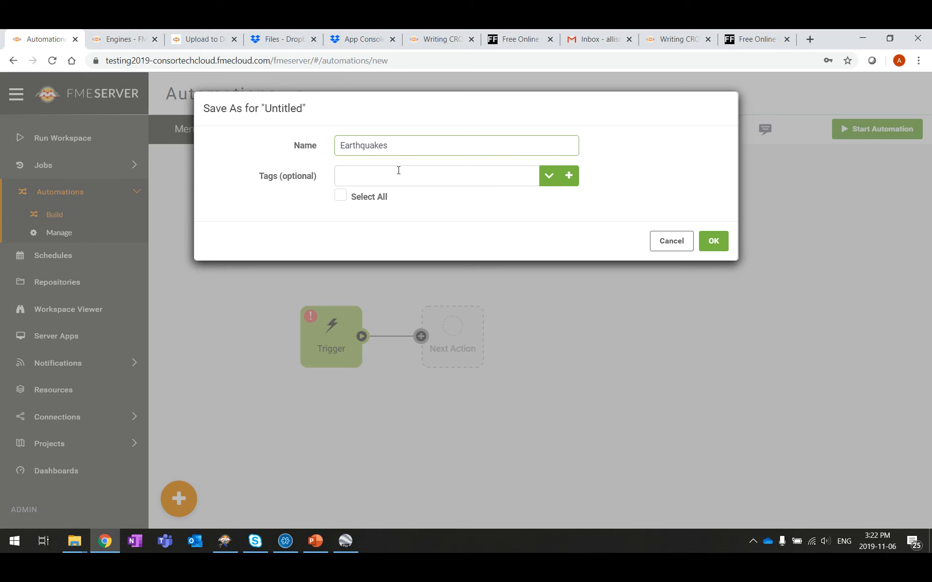
click(398, 170)
text(KML)
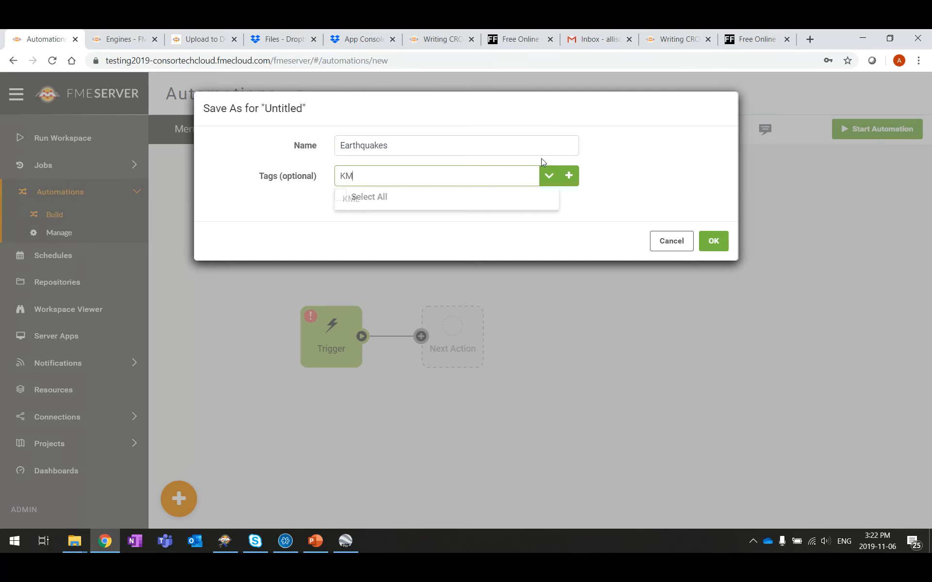
click(539, 203)
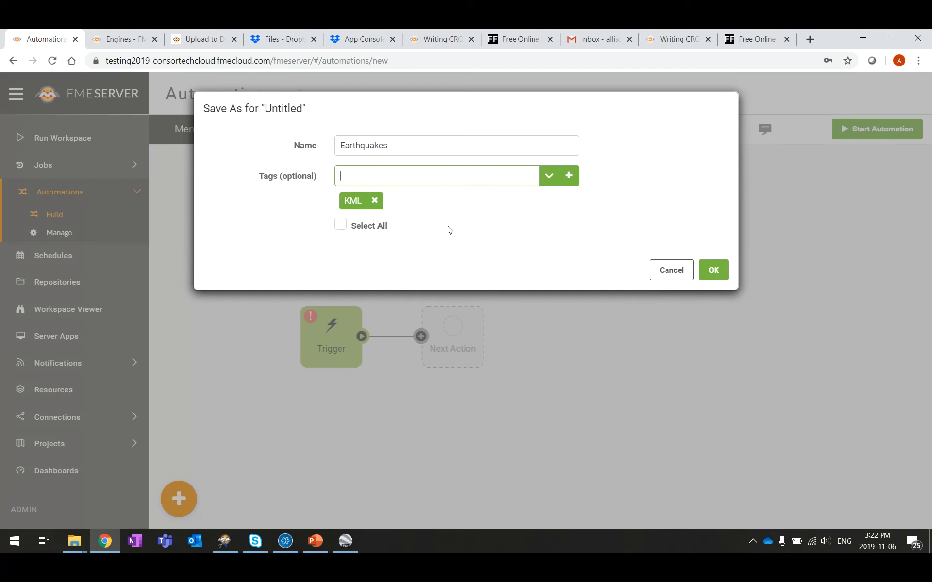
text(Sc)
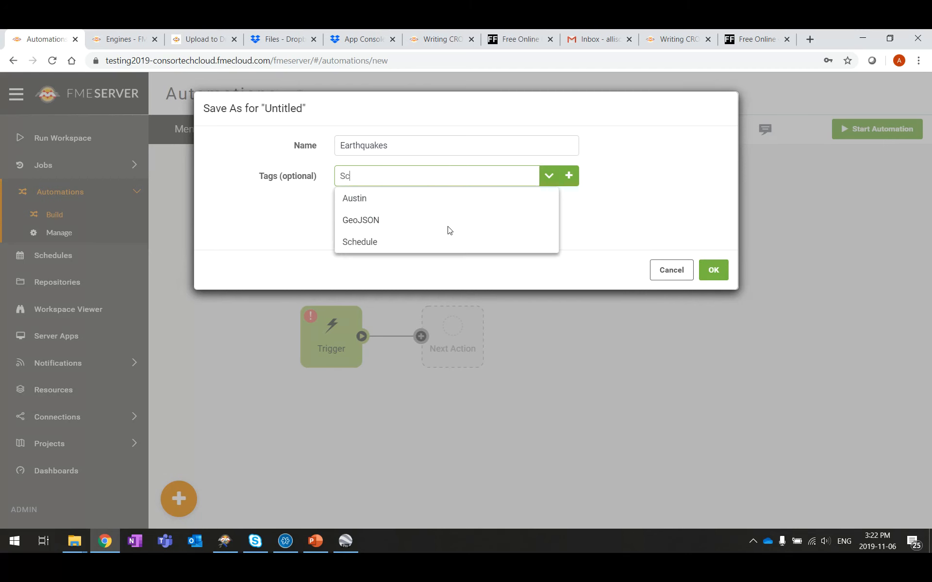
text(hedule)
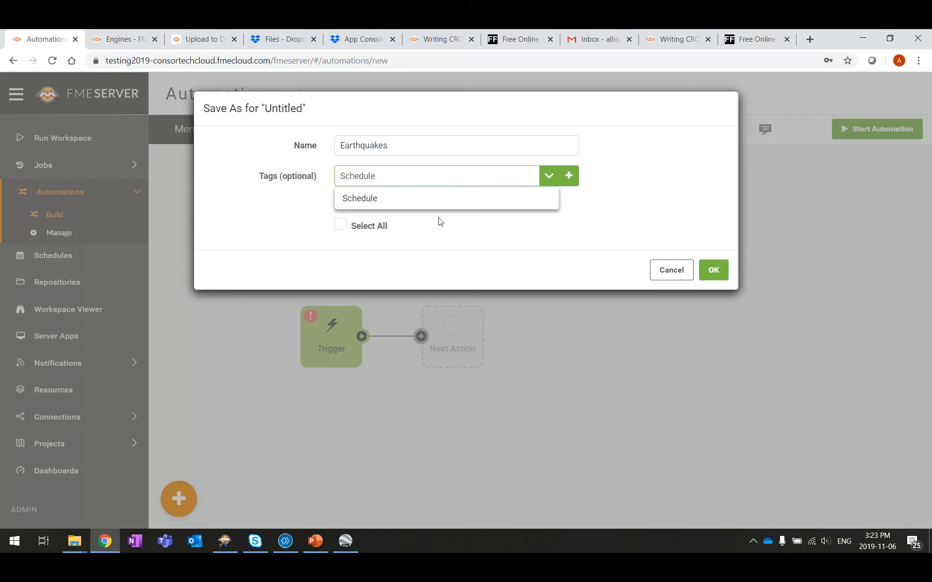
click(406, 198)
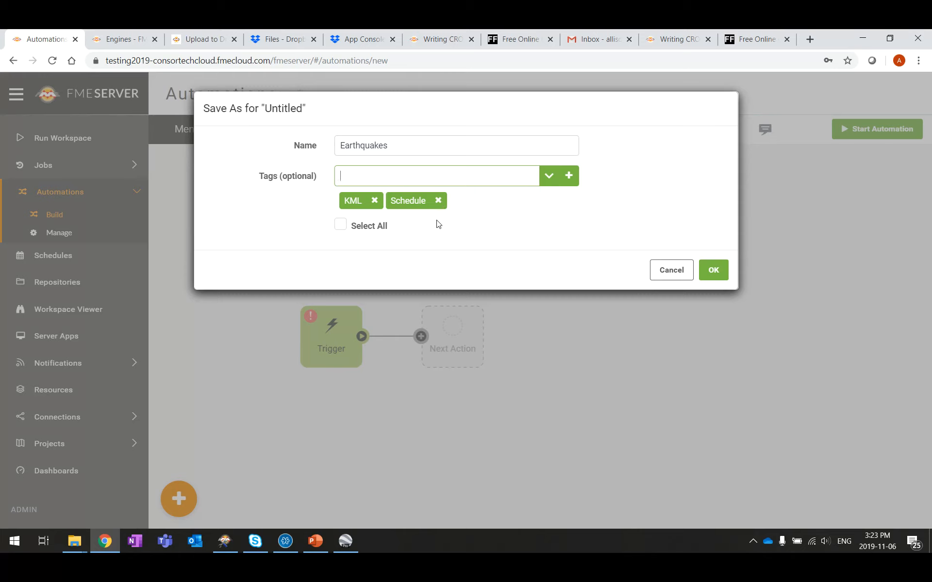
click(725, 277)
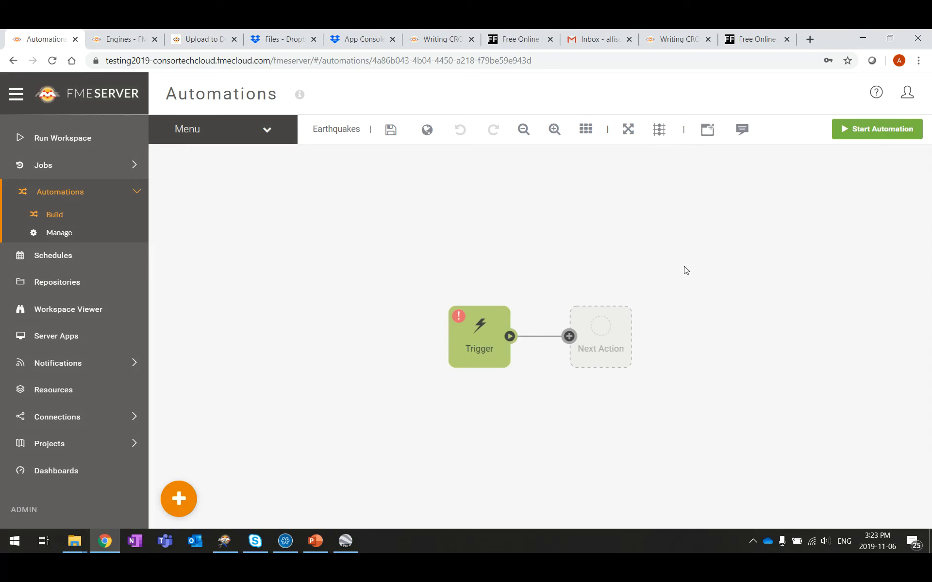
Step: Move the Trigger and Next Action nodes closer together and make the trigger a Schedule
drag(496, 330, 265, 317)
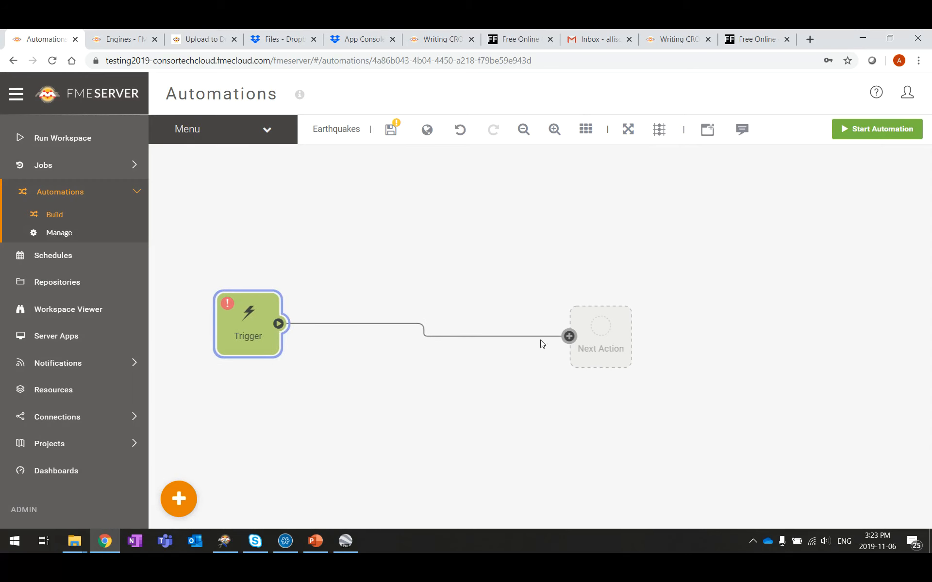
drag(604, 342, 394, 308)
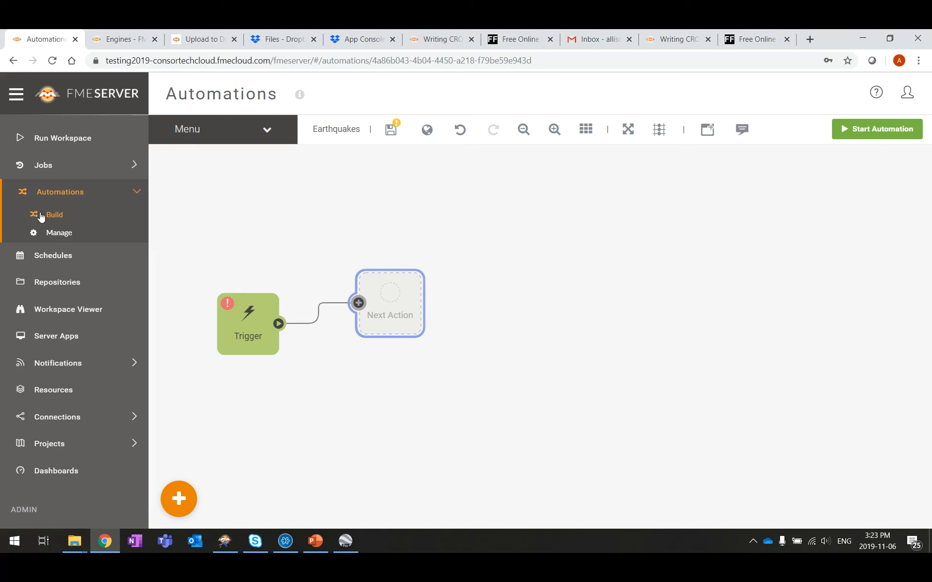
click(250, 326)
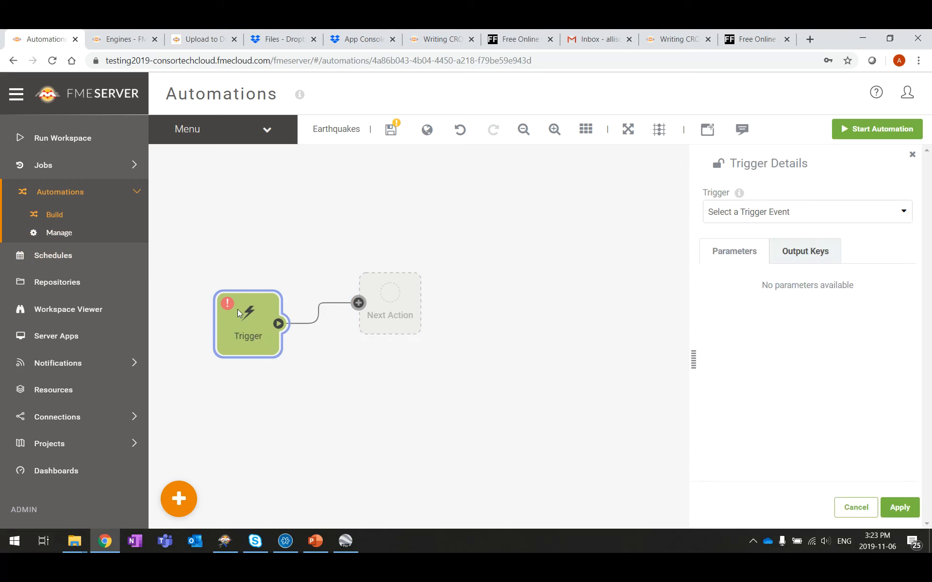
click(822, 217)
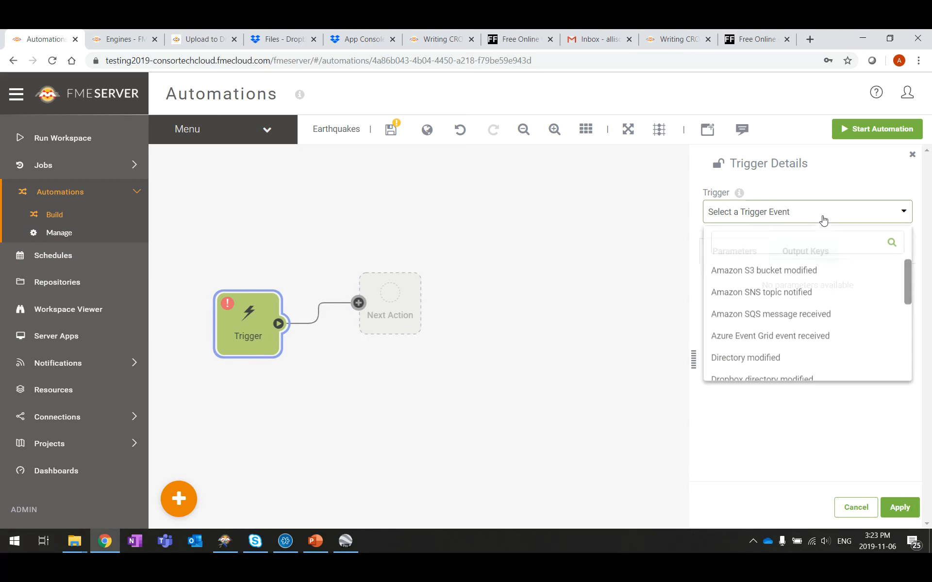
scroll(859, 324, down, 4)
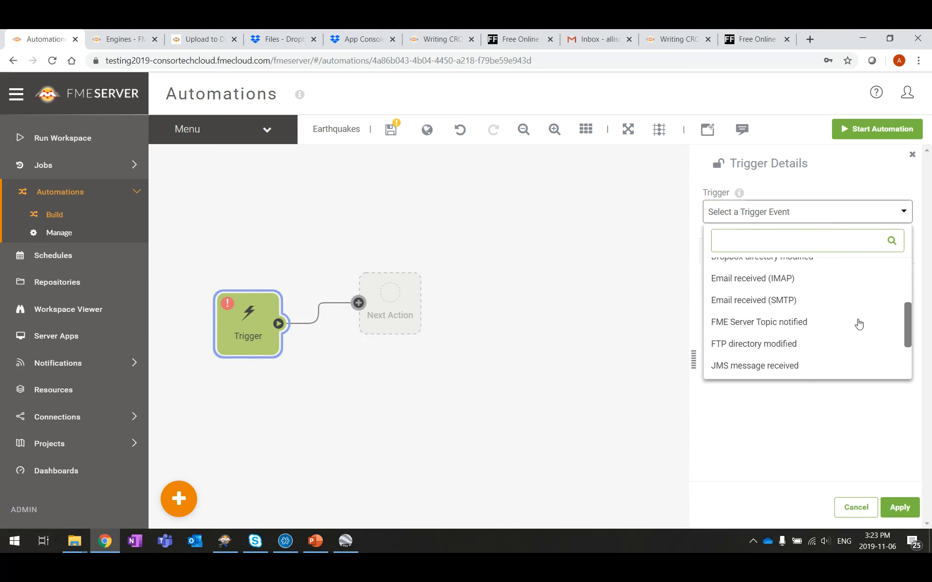
click(762, 327)
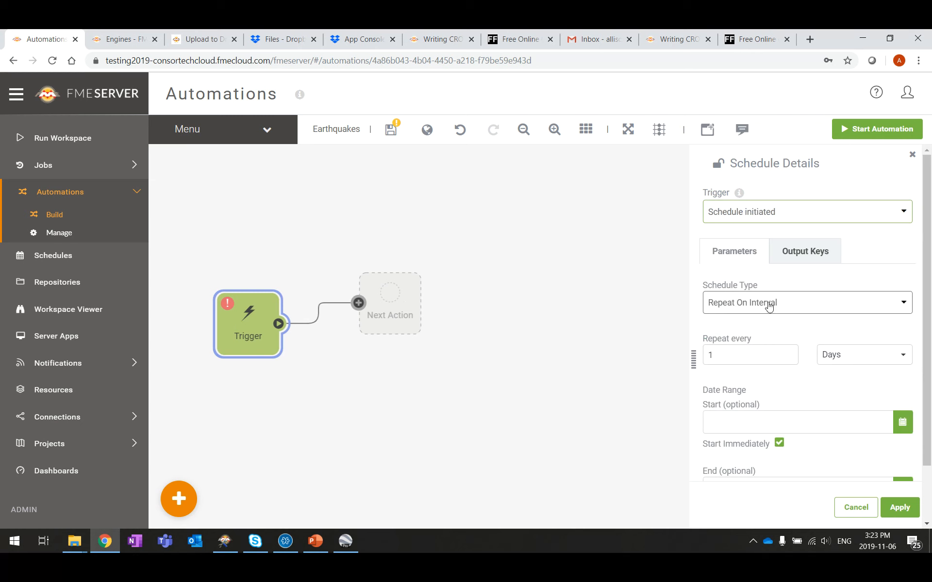
scroll(798, 302, down, 2)
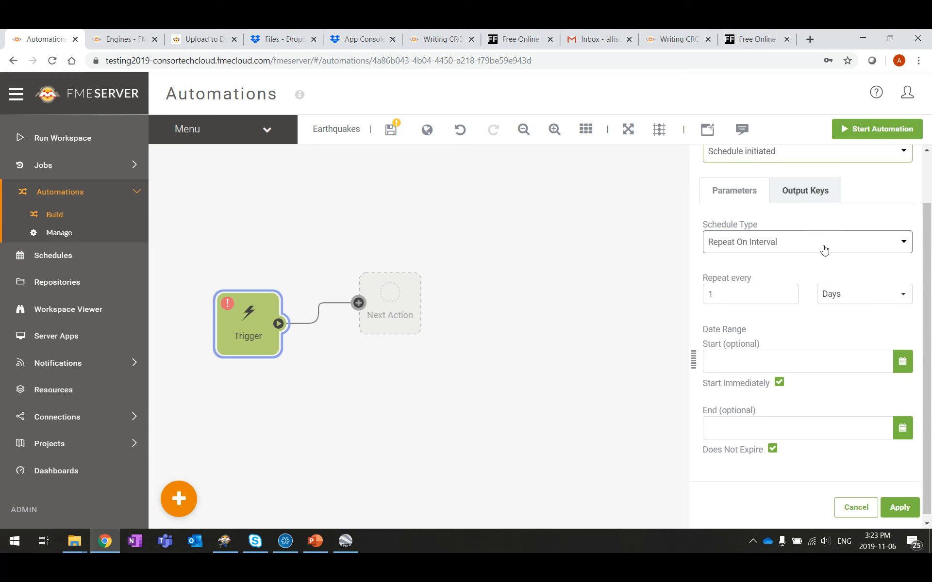
click(873, 302)
click(870, 336)
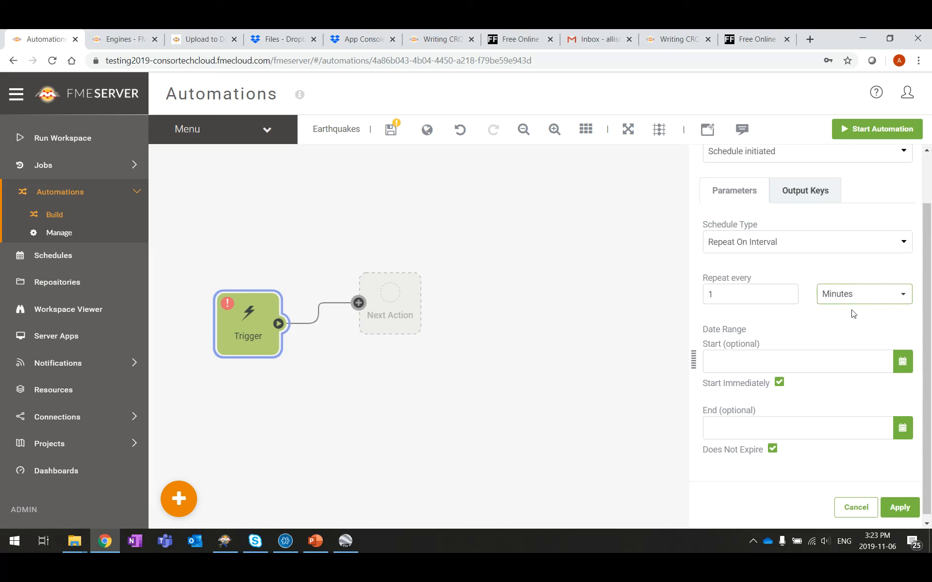
scroll(853, 313, down, 1)
click(903, 424)
scroll(829, 427, down, 4)
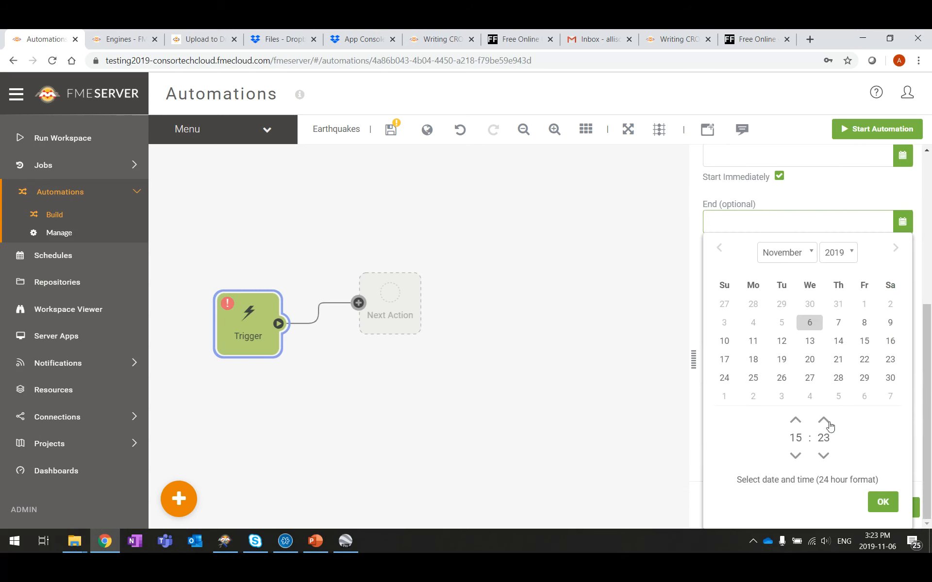
click(795, 420)
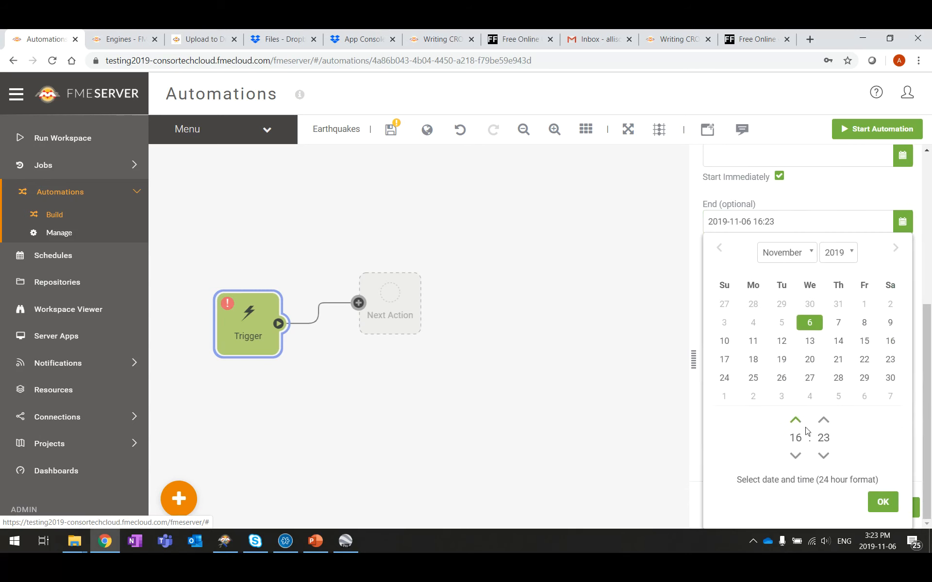
click(883, 502)
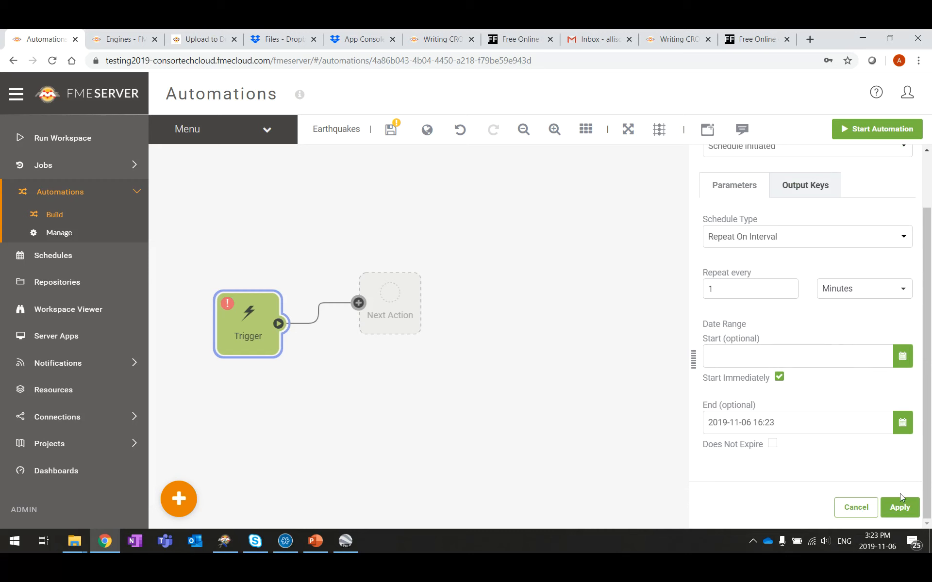
click(905, 510)
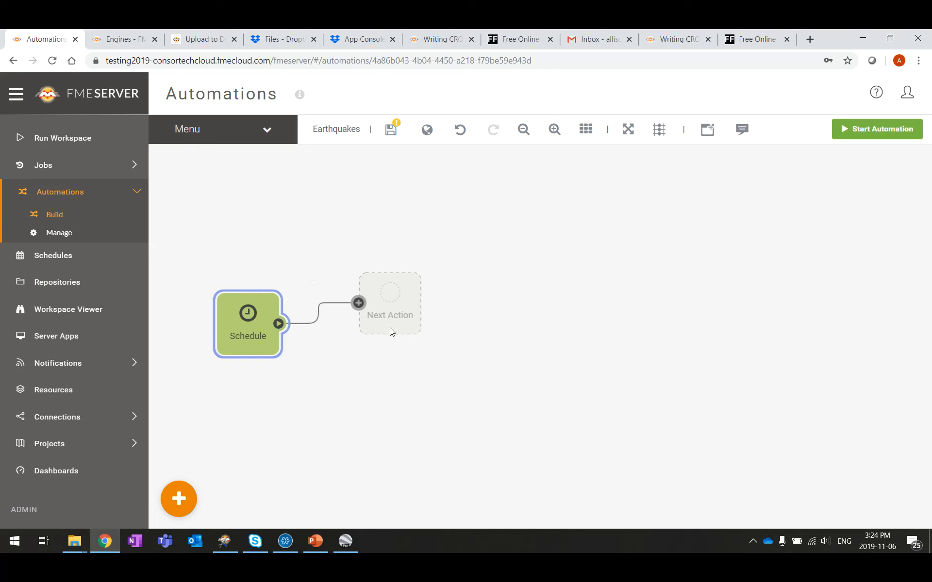
Step: Make the next action run the workspace earthquakesextrusion.fmw from Samples
click(392, 301)
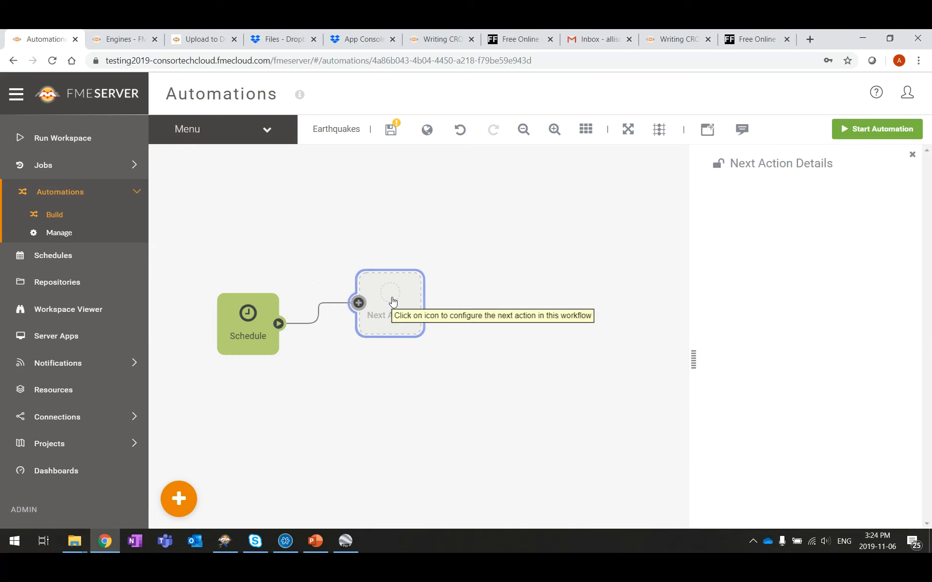
click(906, 246)
scroll(850, 335, down, 4)
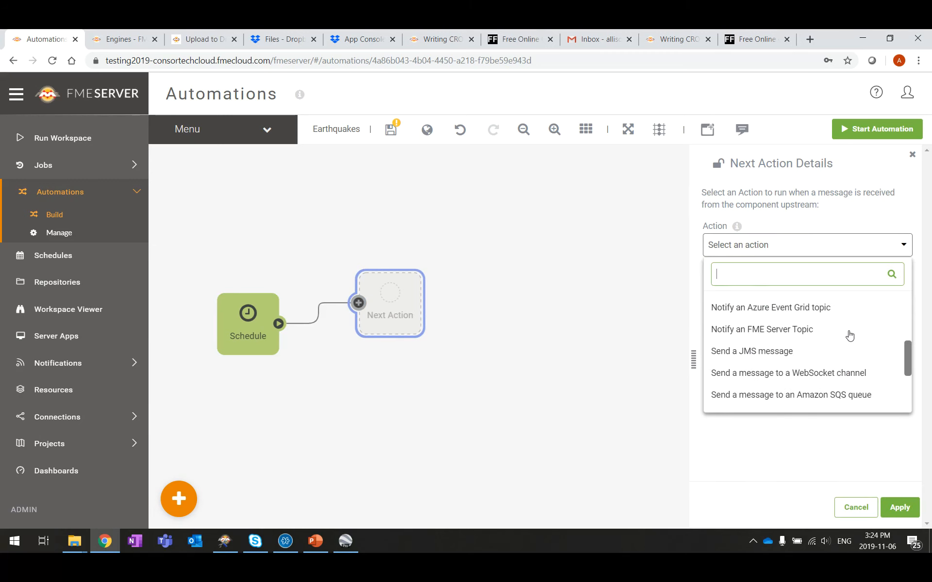
scroll(849, 335, down, 3)
scroll(849, 335, up, 2)
scroll(813, 348, up, 5)
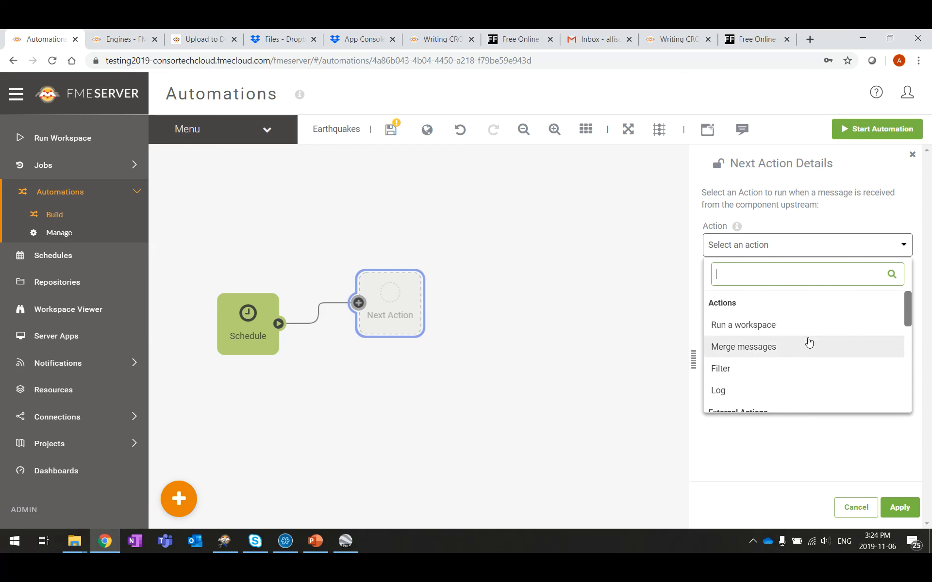
click(799, 329)
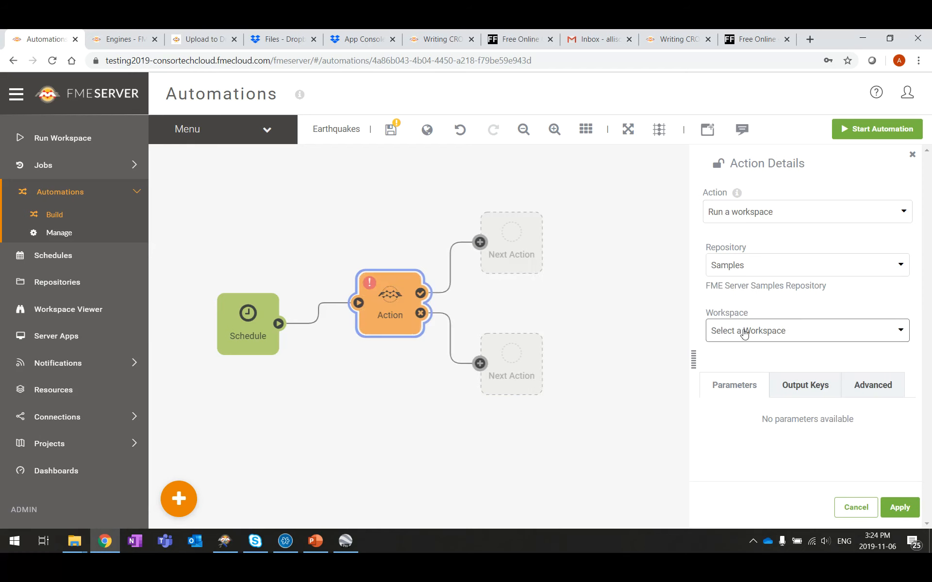
click(896, 336)
scroll(801, 412, down, 2)
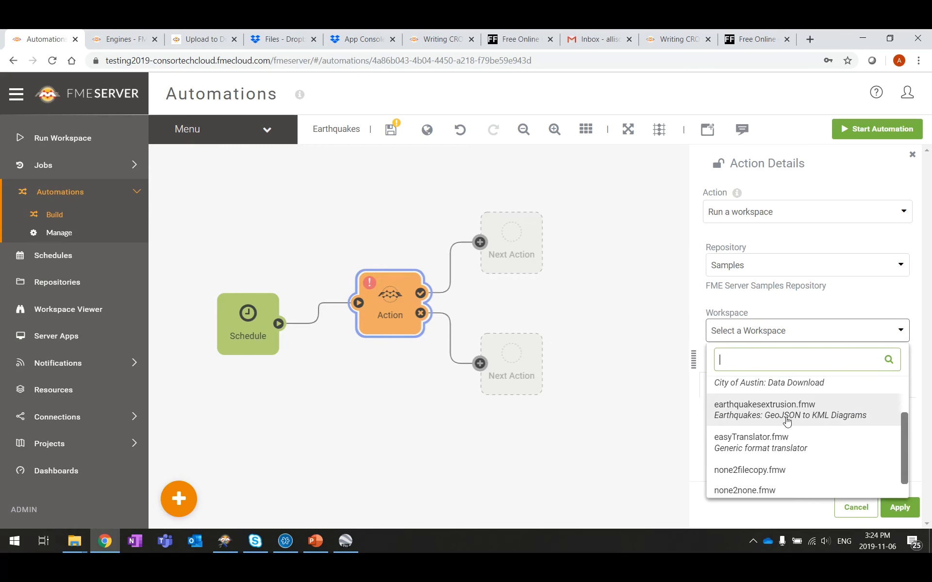
click(785, 413)
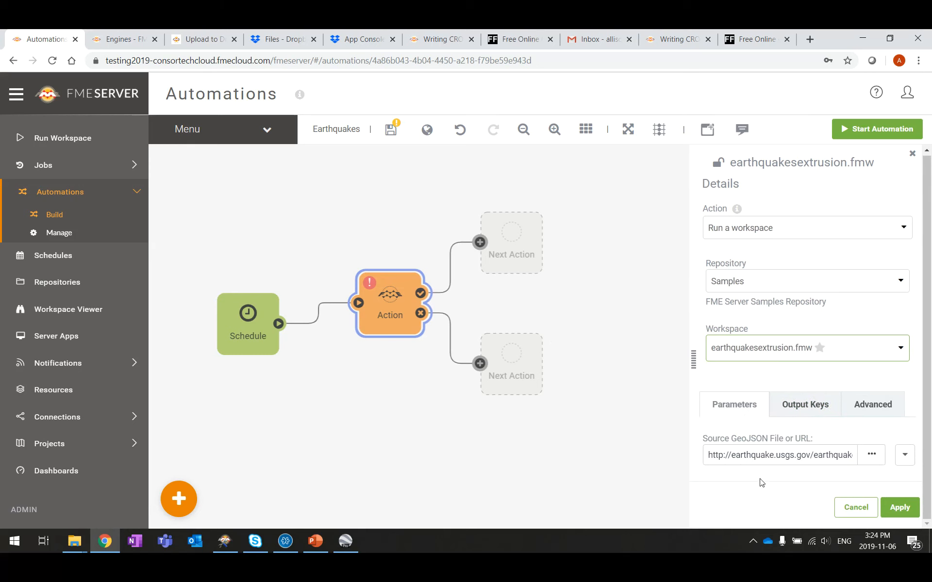
Step: Set the action's job queue to Earthquakes, apply, and move it beside the schedule
click(892, 410)
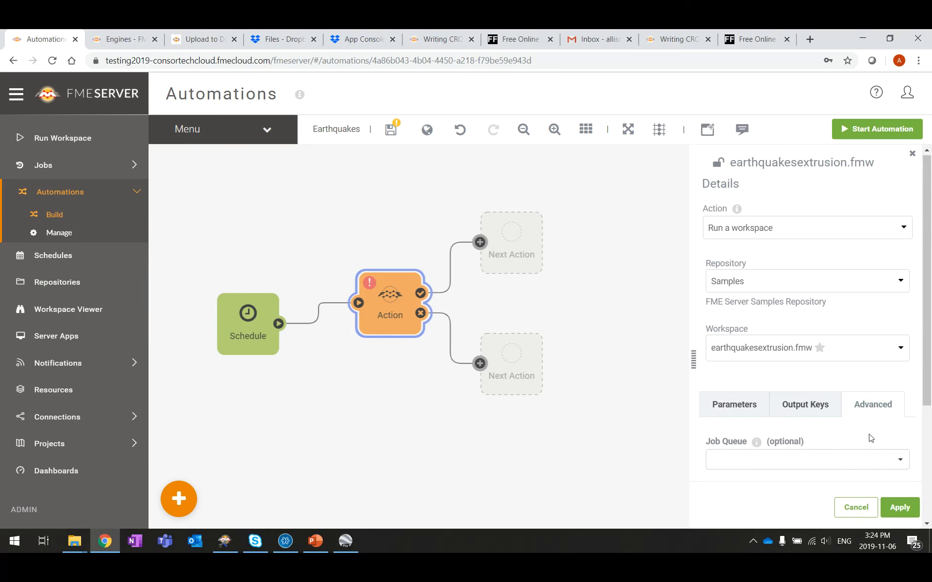
click(905, 466)
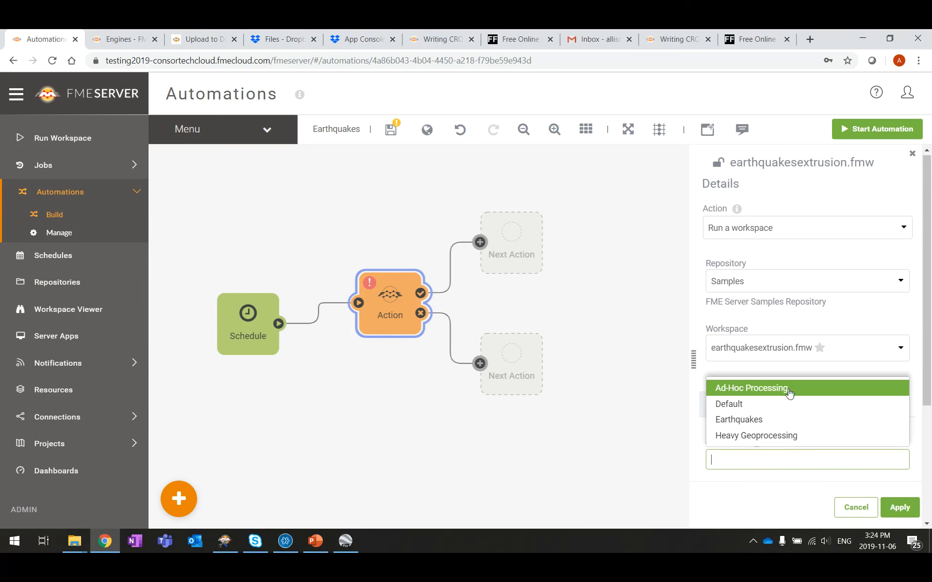
click(785, 420)
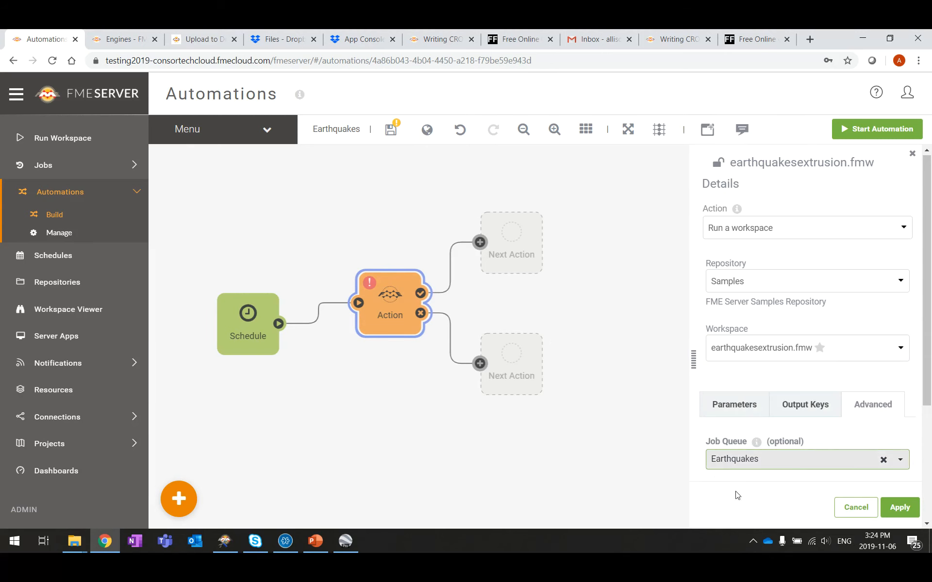
click(900, 507)
drag(399, 308, 367, 303)
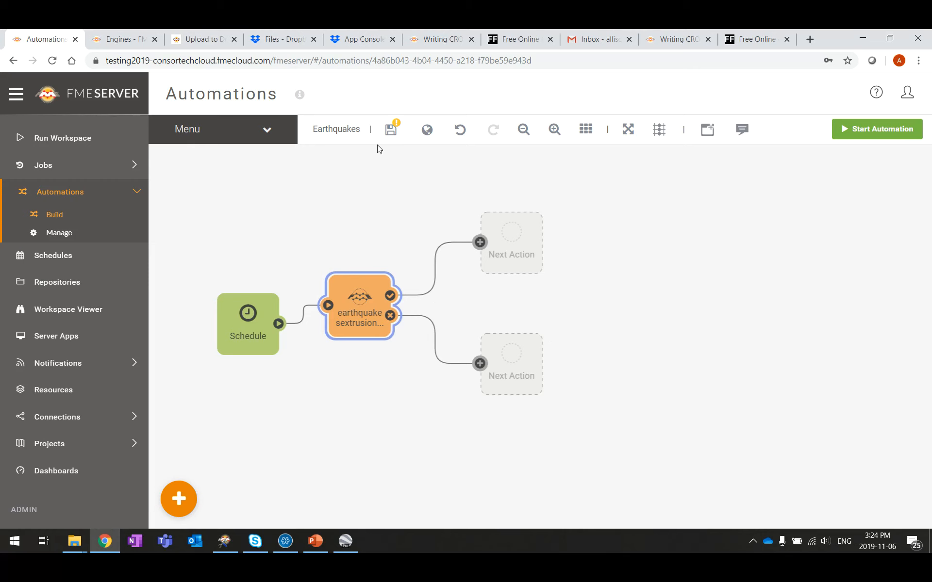
Step: Save and start the Earthquakes automation, then view its completed earthquakesextrusion.fmw jobs
click(394, 134)
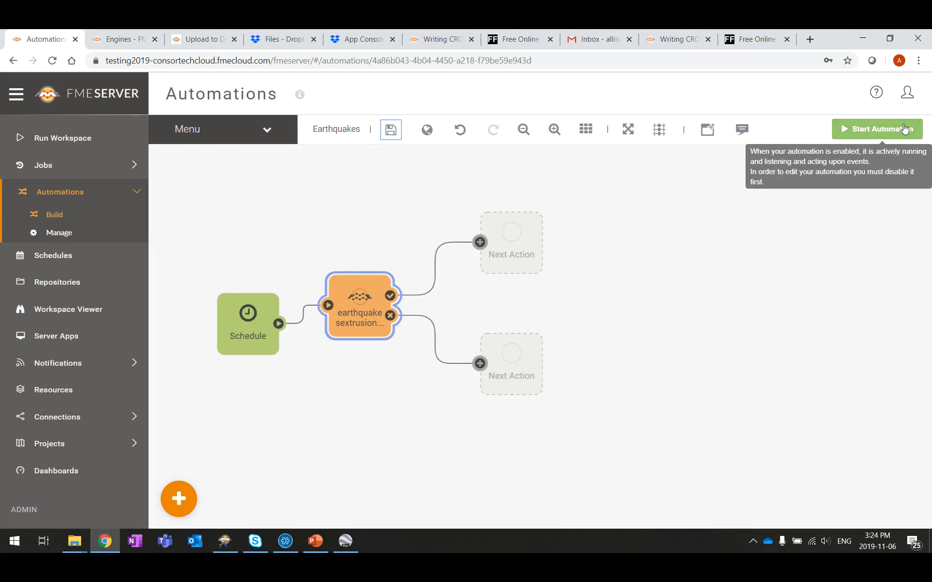
click(900, 130)
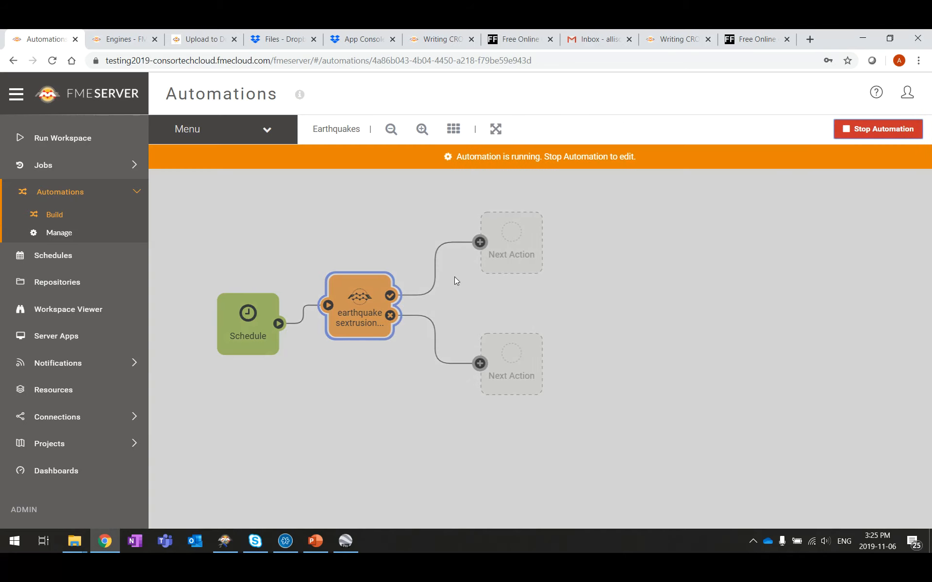
click(45, 166)
click(62, 189)
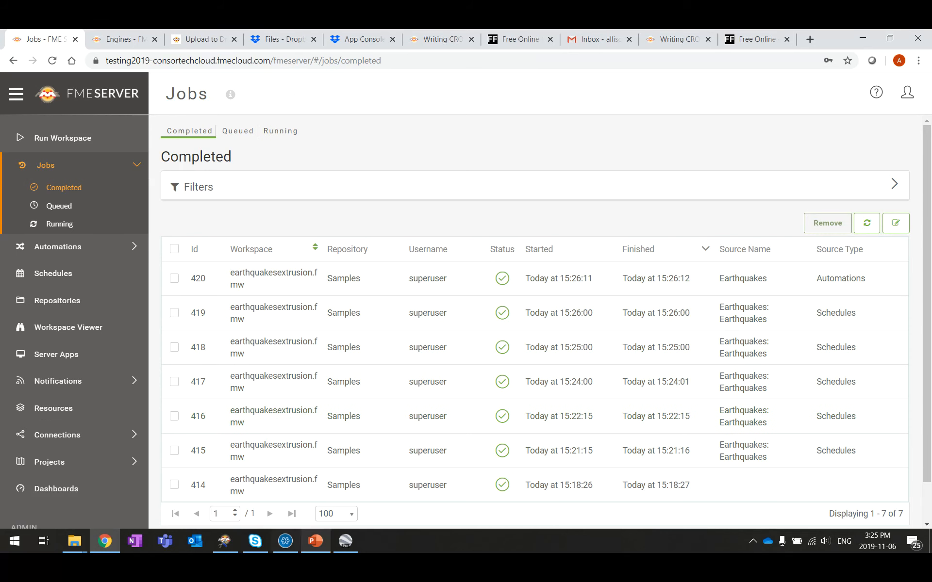
Step: Present the Classic vs. Automations slide full screen, then return to FME Server's Schedules list
click(316, 541)
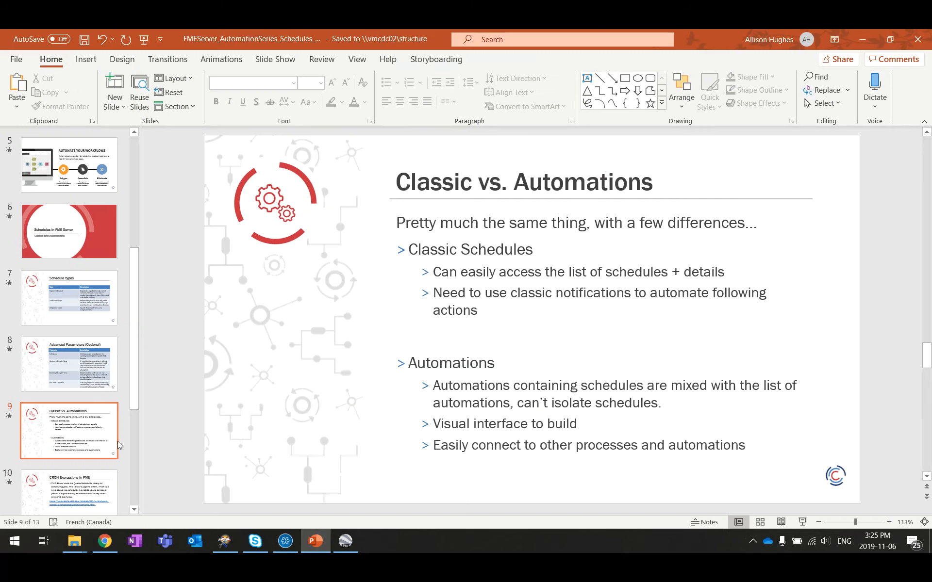
click(803, 522)
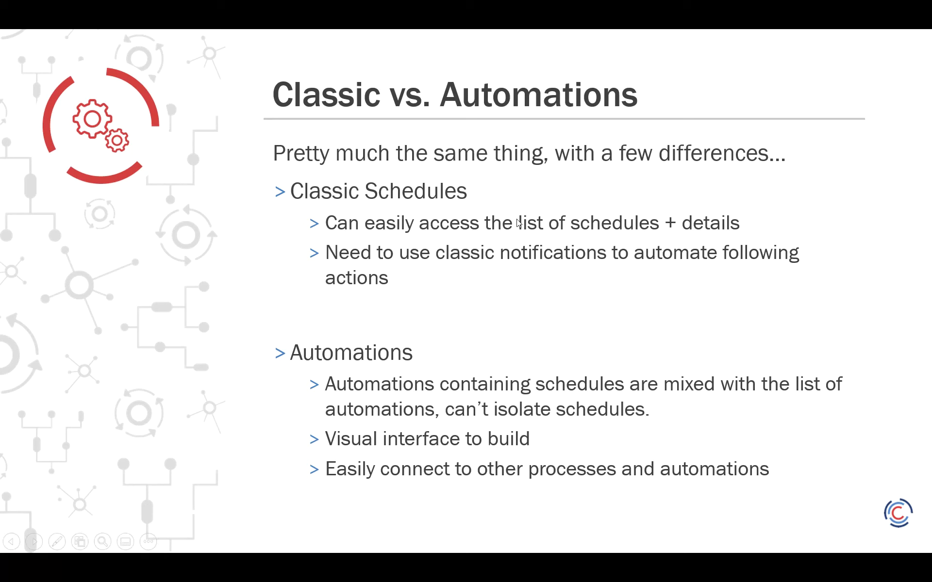
key(Escape)
click(104, 541)
click(58, 273)
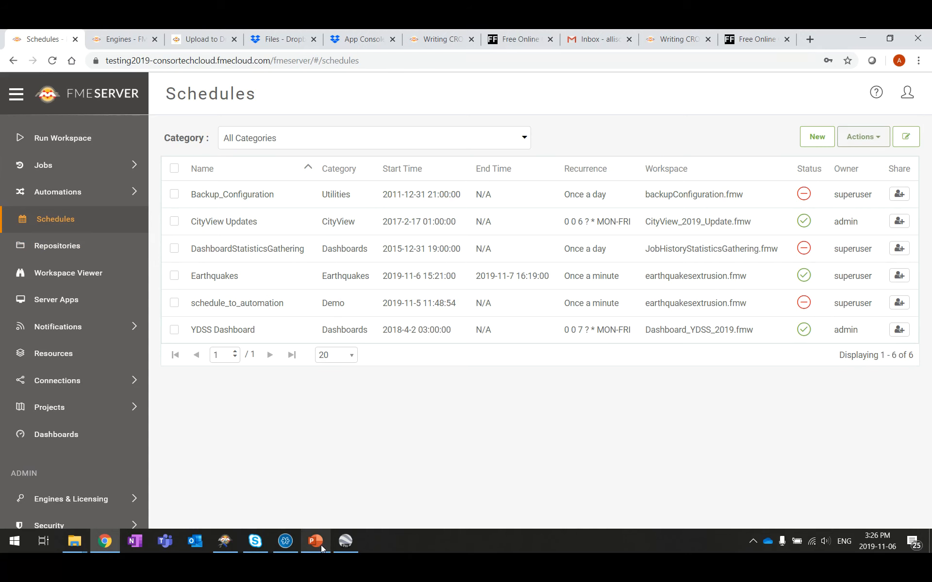
Step: Show the Automations Manage list with all ten automations
mouse_move(322, 546)
click(48, 192)
click(58, 235)
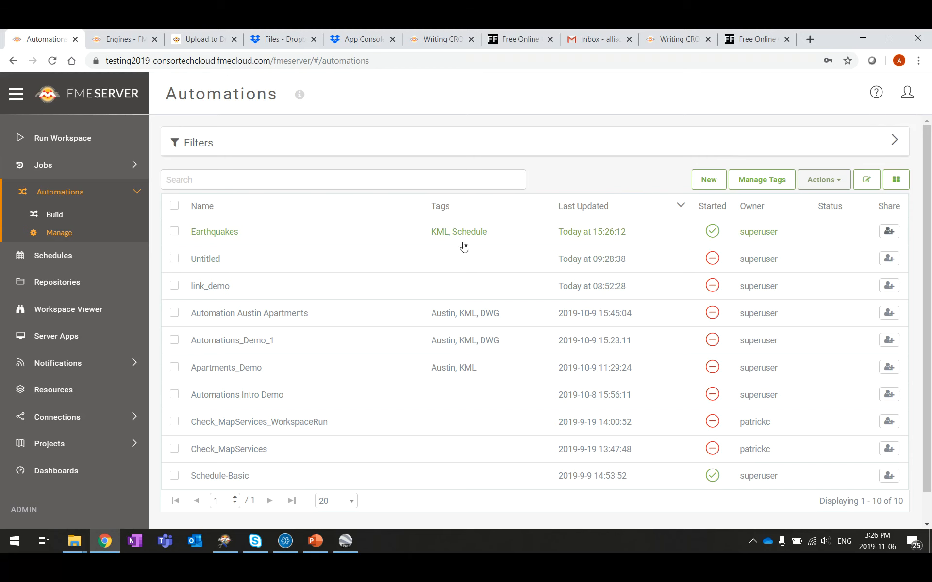
Step: Filter automations by the Schedule tag and open Earthquakes' 1-minute Schedule trigger details
click(896, 145)
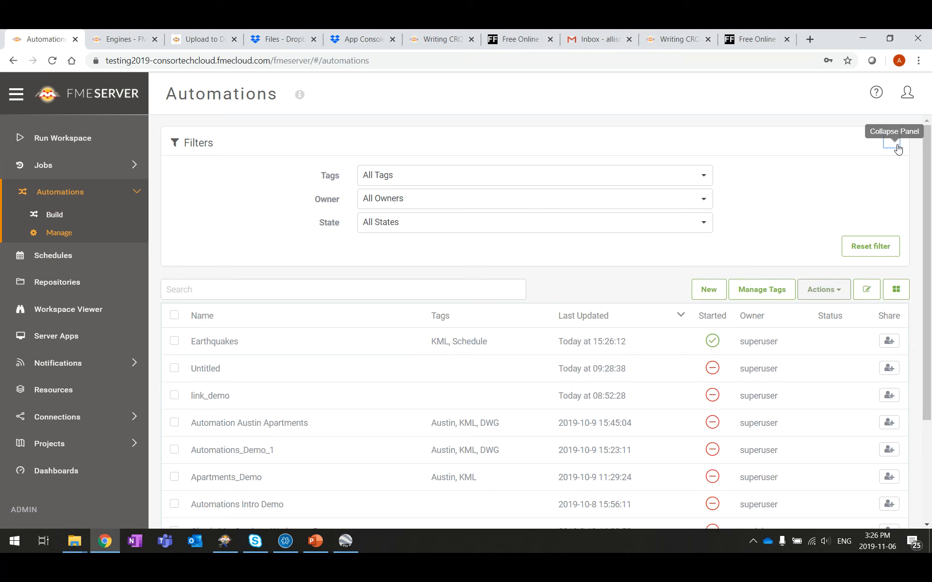
click(422, 176)
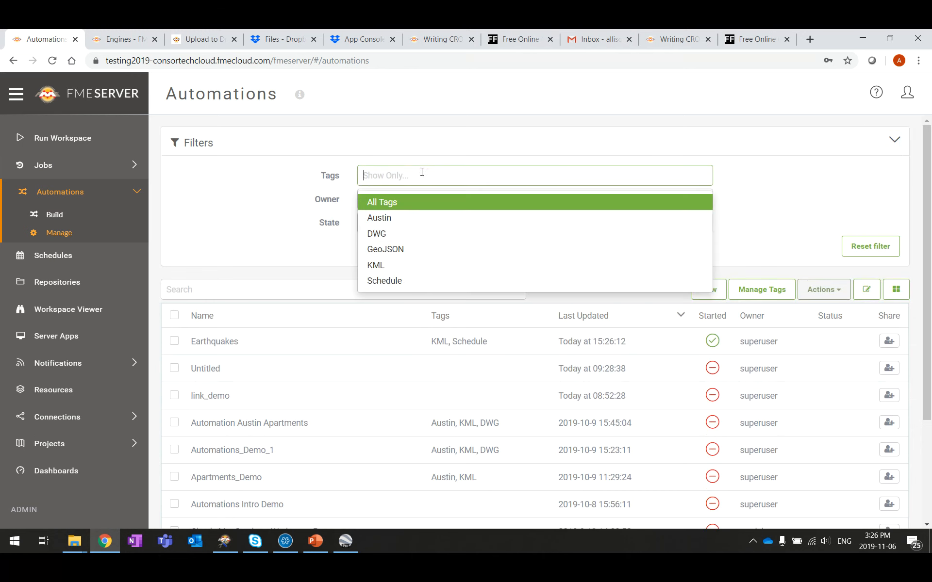
click(410, 286)
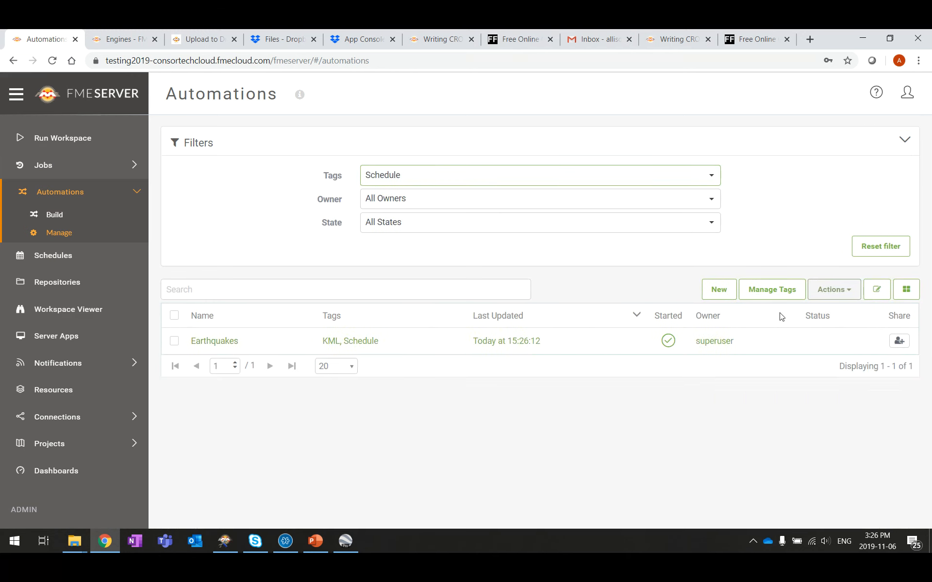
click(387, 348)
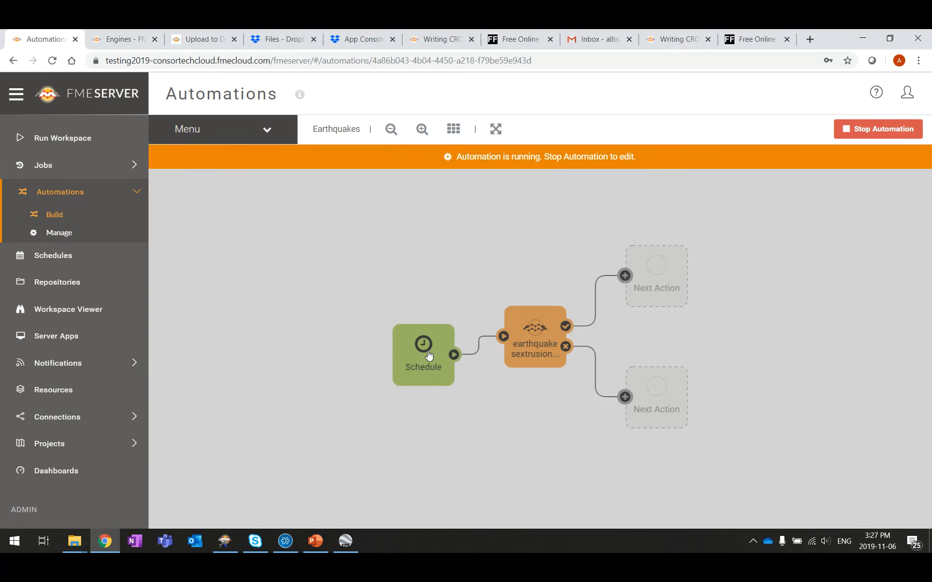
click(429, 356)
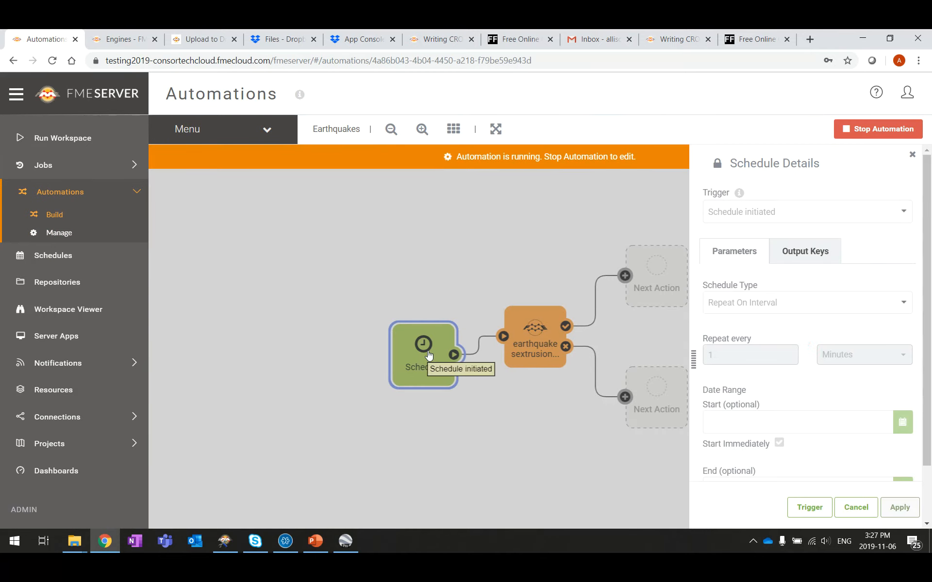
scroll(828, 296, down, 2)
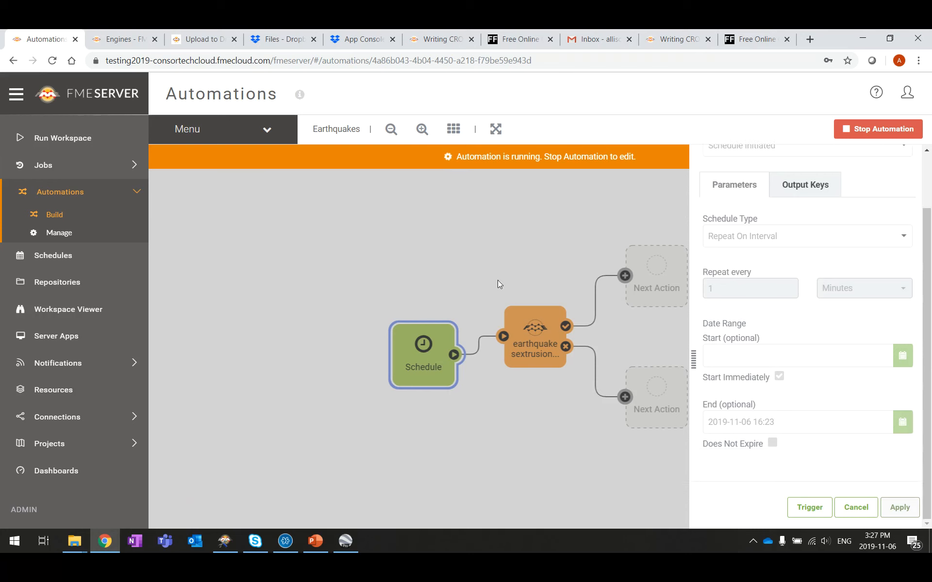
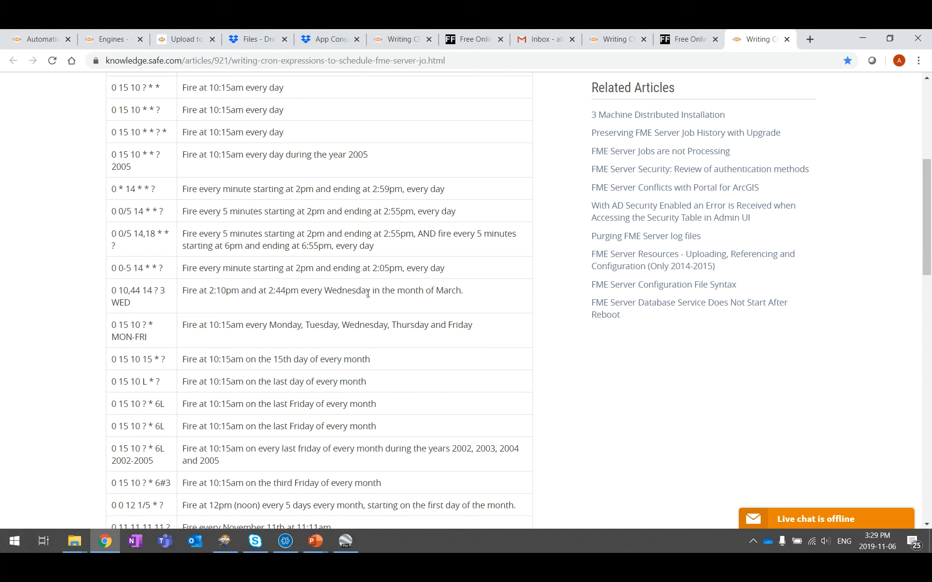
Step: Highlight the every-Wednesday-in-March cron example, scroll the article, and bring up the PowerPoint windows
drag(475, 296, 184, 300)
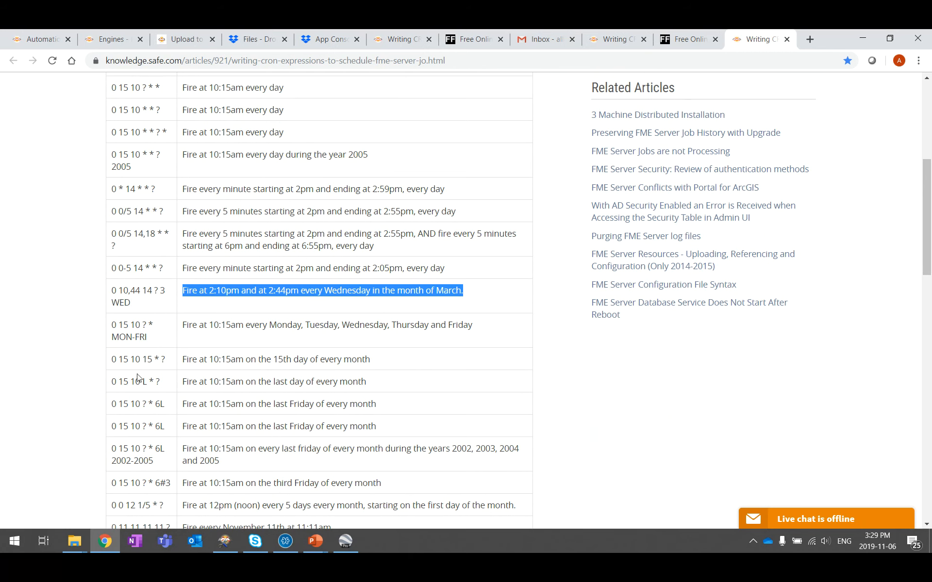
scroll(202, 201, down, 3)
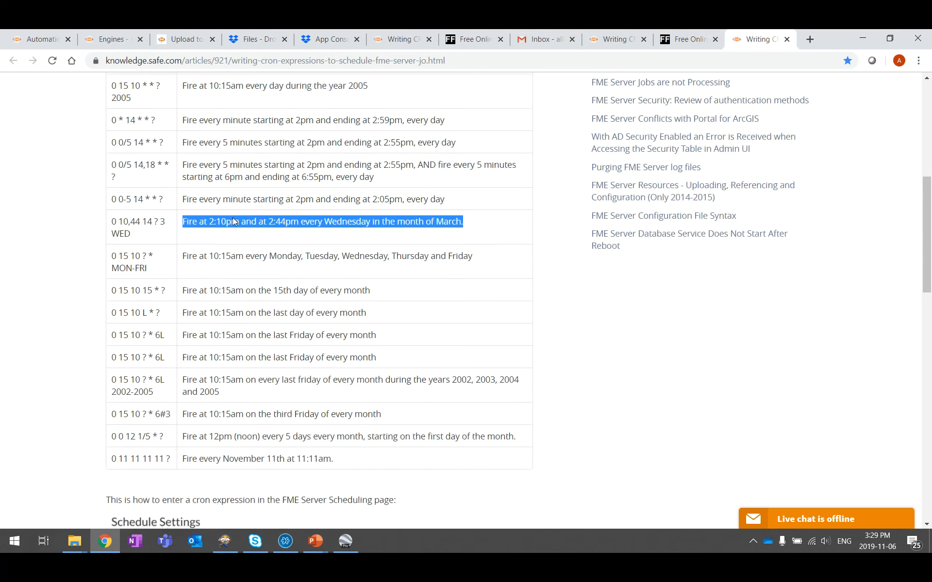
scroll(148, 274, down, 1)
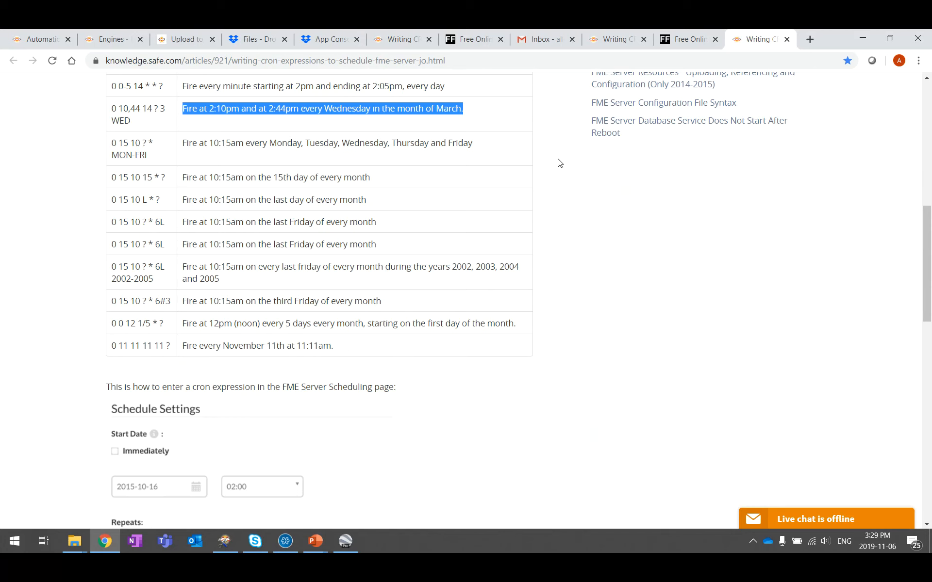
click(309, 548)
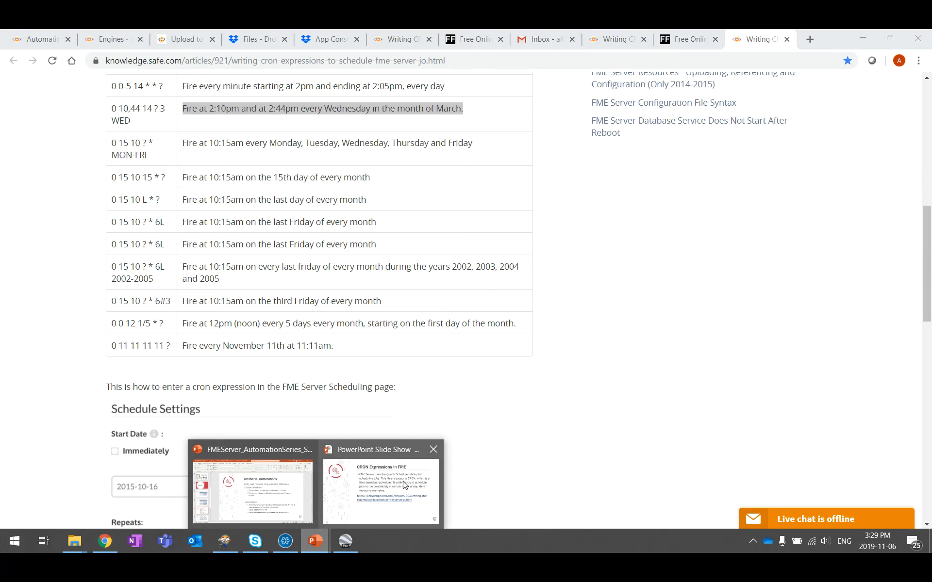
Step: Advance the slide show to CRON Expression Resources and open its freeformatter.com generator link
click(380, 483)
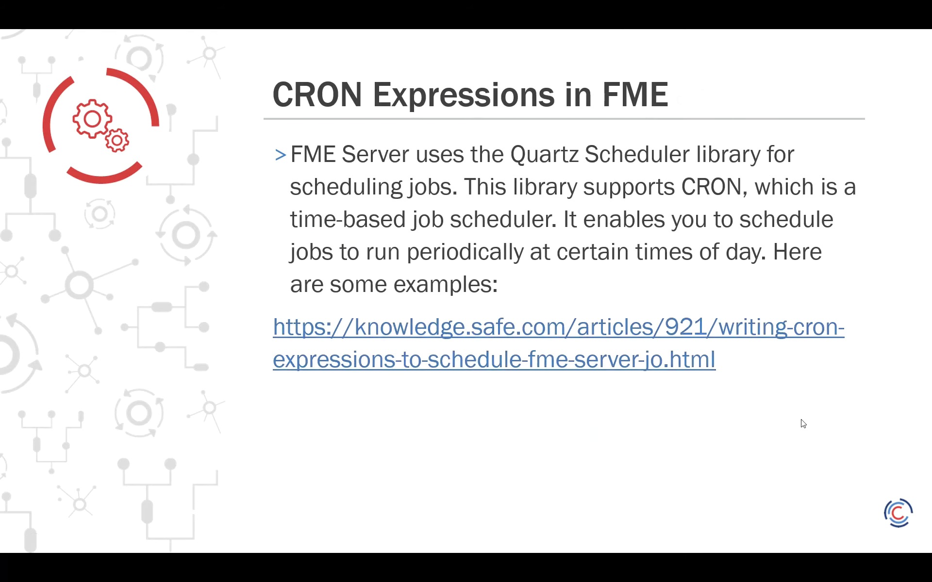
click(801, 422)
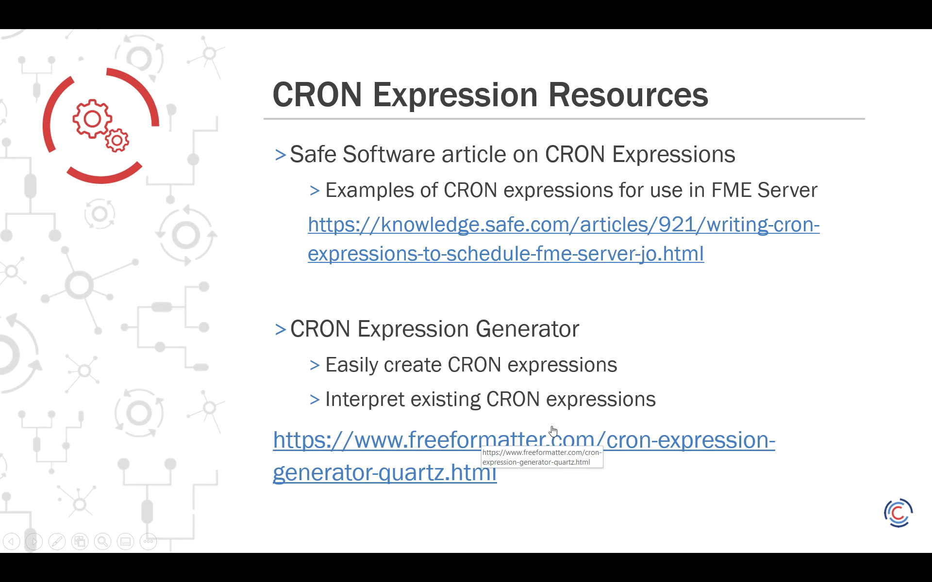
click(550, 441)
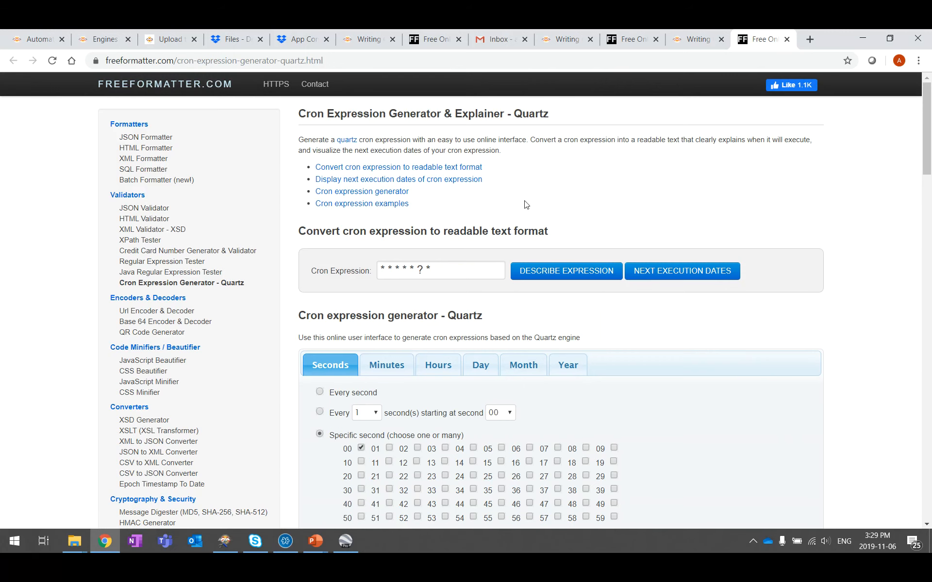
Step: On the Day tab, try specific-weekday scheduling, ending with Monday, Wednesday and Friday ticked
scroll(523, 204, down, 4)
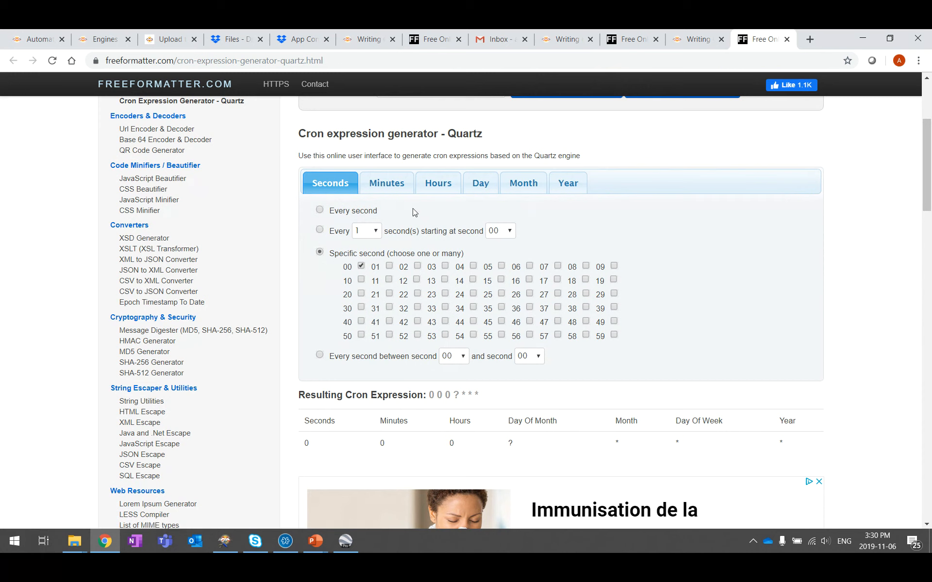
click(490, 183)
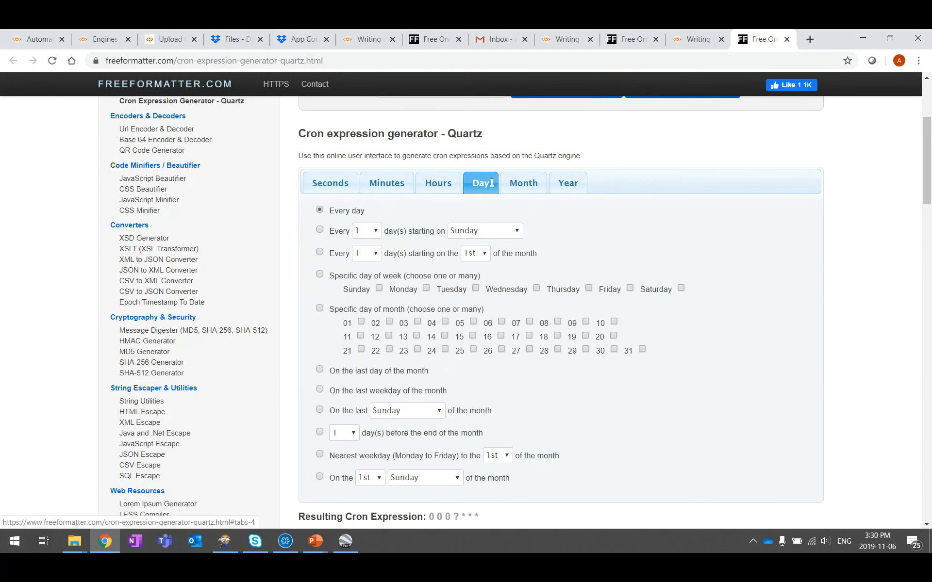
scroll(479, 299, down, 1)
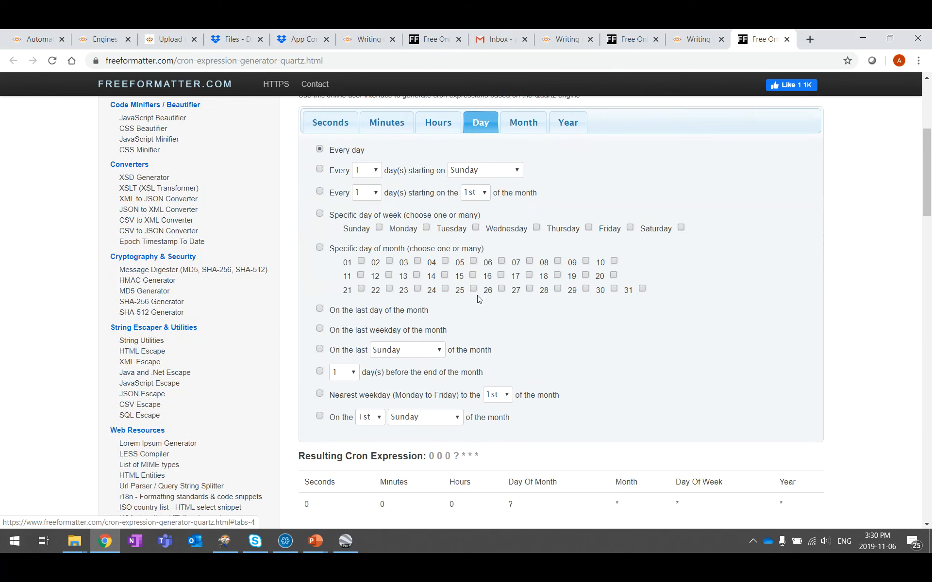
click(379, 228)
click(477, 228)
click(379, 228)
click(426, 228)
click(476, 228)
click(536, 229)
click(630, 228)
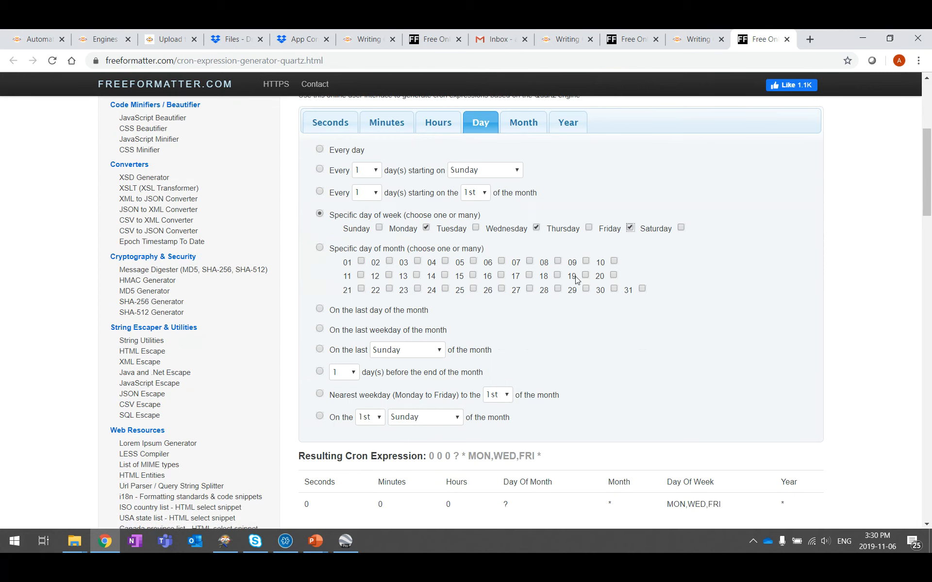
Step: Switch to specific days of month 06, 14 and 17, producing 0 0 0 6,14,17 * ? *
click(501, 262)
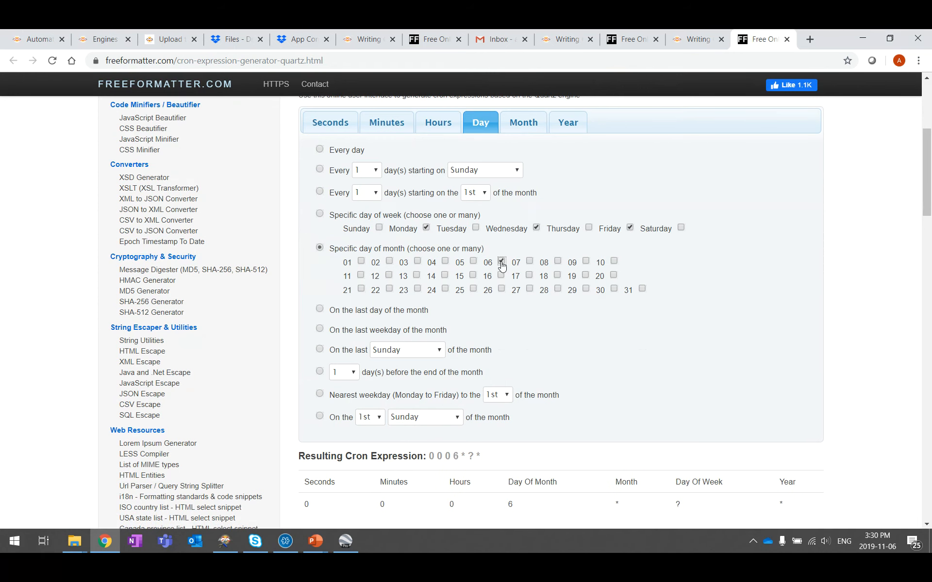
click(444, 276)
click(529, 276)
scroll(638, 279, down, 3)
scroll(638, 280, down, 1)
drag(508, 274, 429, 275)
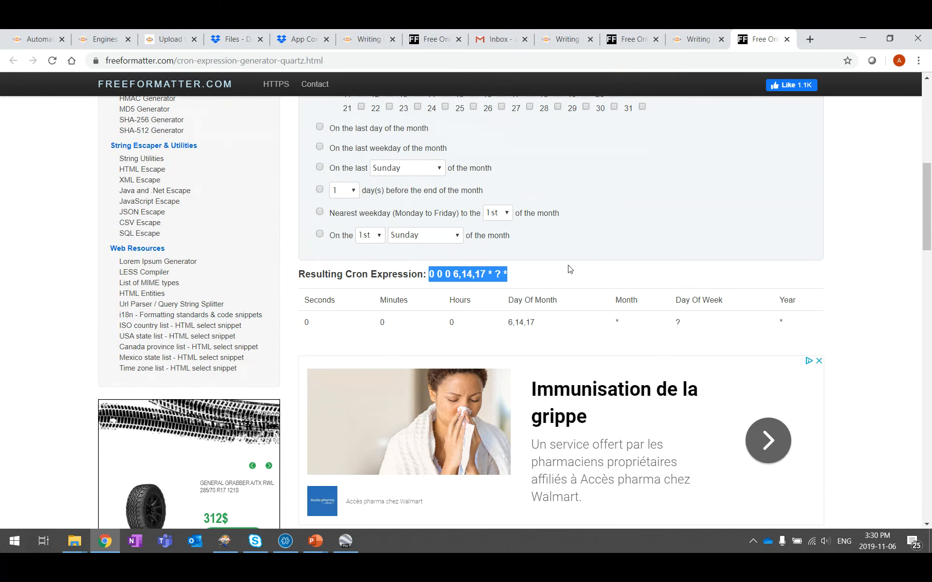
scroll(570, 270, up, 6)
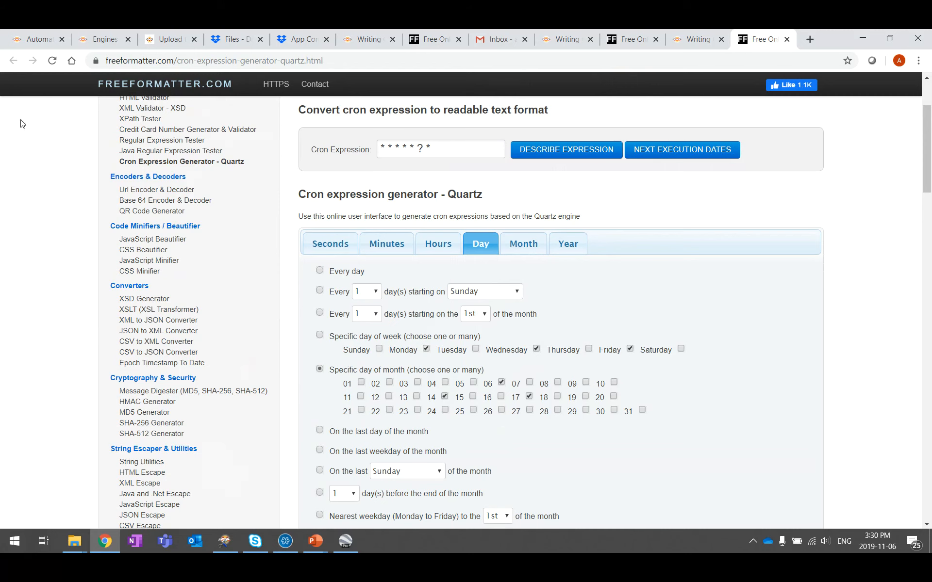
click(24, 47)
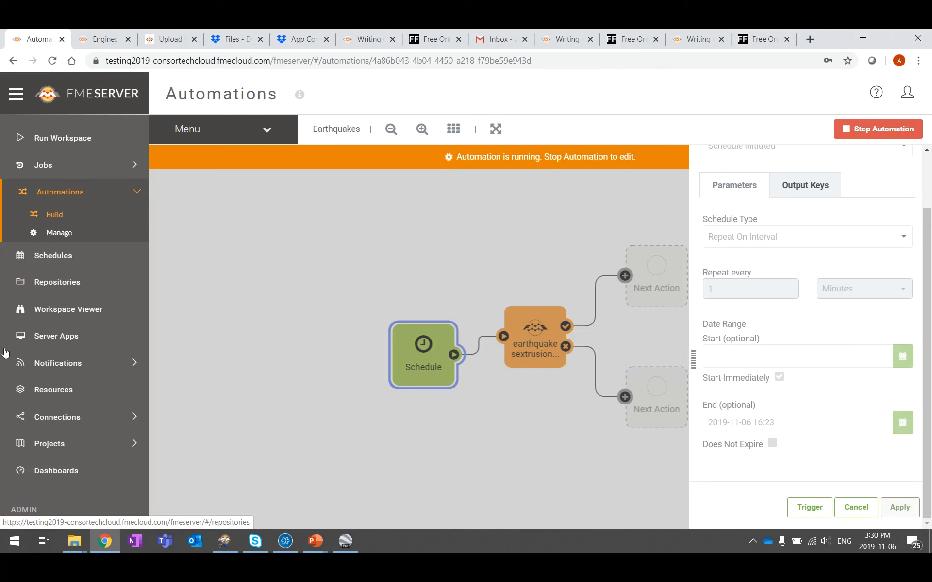
Step: Open the Schedules list from the Jobs section to find CRON-based schedules like CityView Updates
click(67, 166)
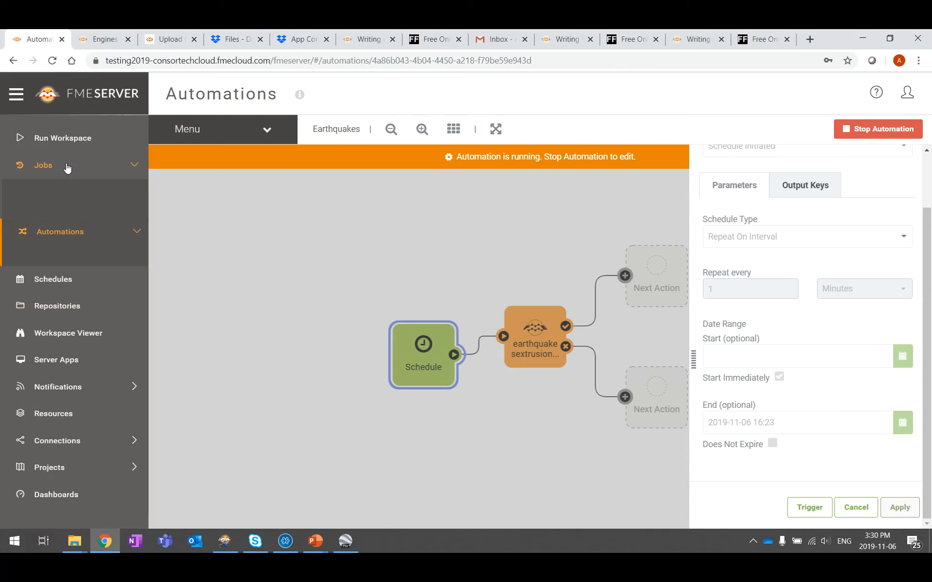
click(61, 272)
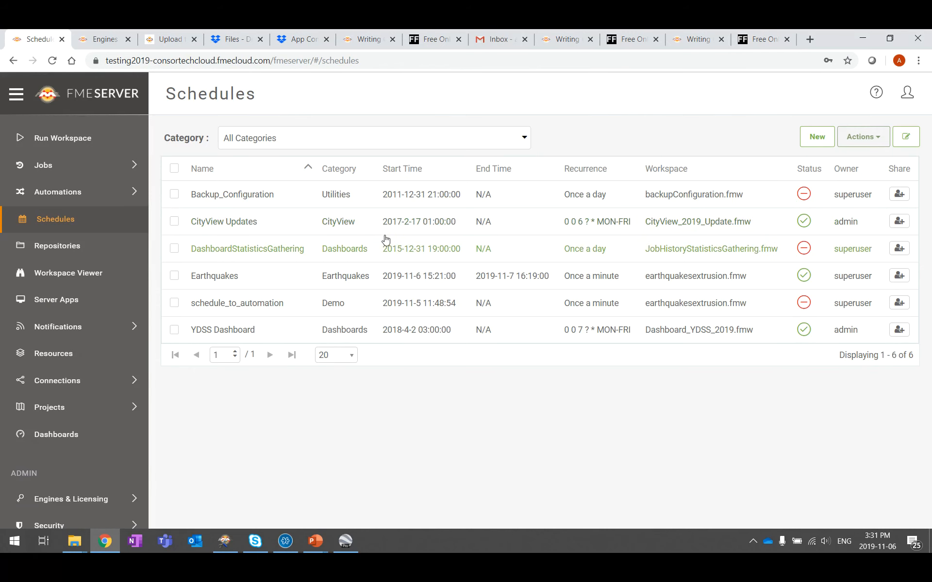
Step: Open the CityView Updates schedule's edit form
right_click(624, 225)
click(554, 412)
click(616, 228)
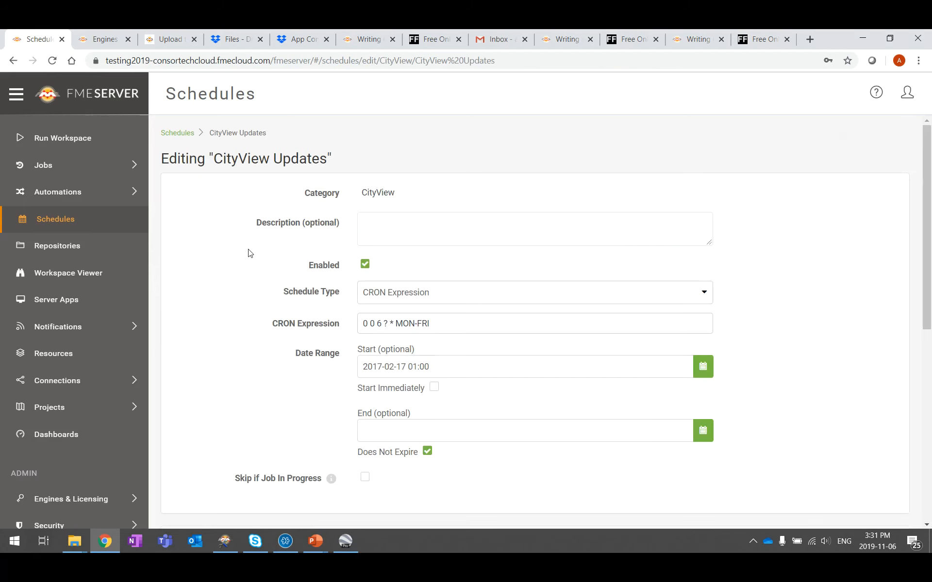
scroll(242, 251, down, 3)
Step: Copy its CRON expression 0 0 6 ? * MON-FRI and go to the generator page
drag(428, 202, 370, 202)
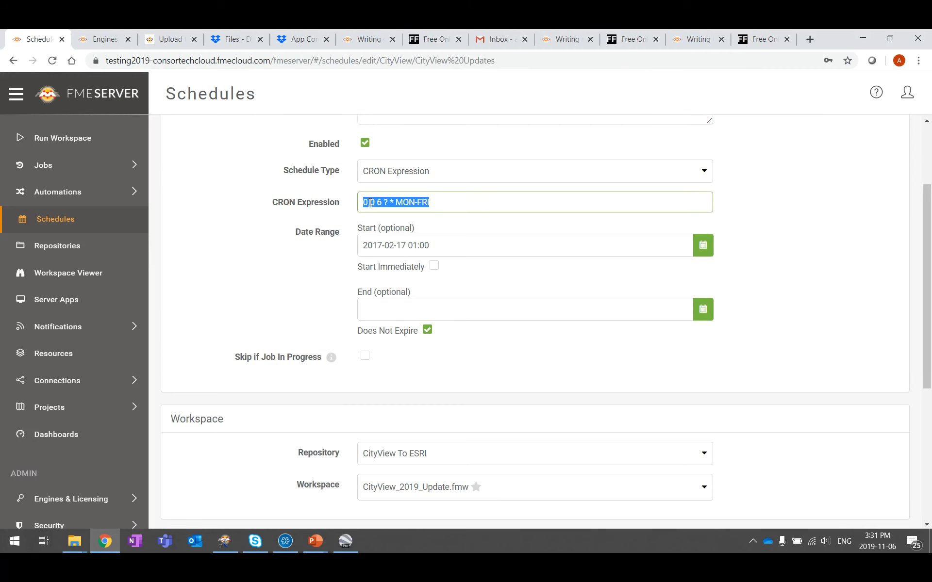
right_click(409, 202)
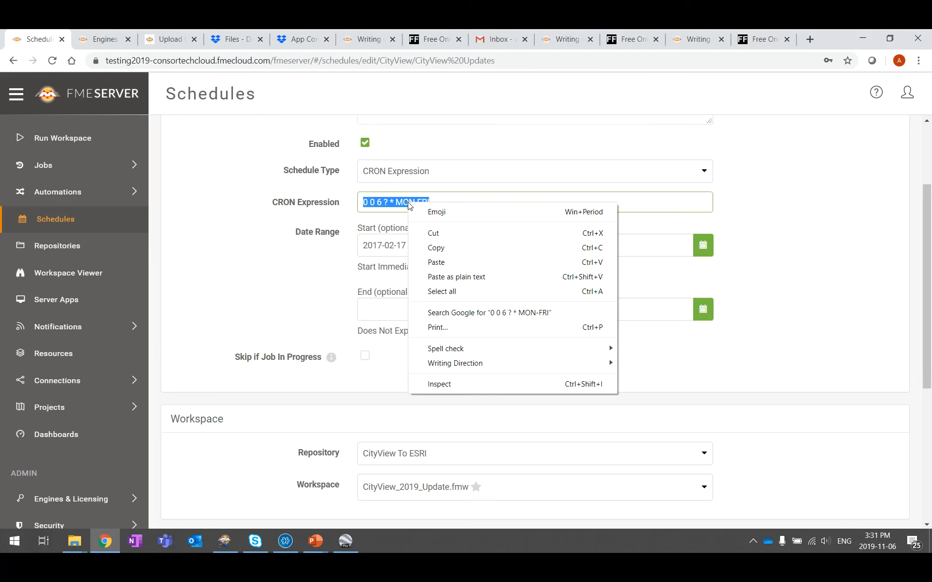
click(436, 248)
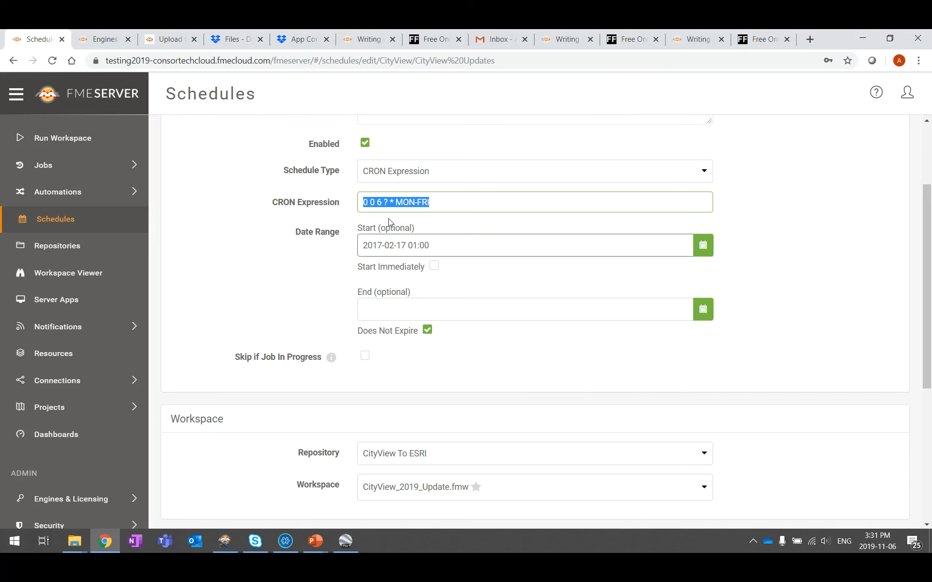
click(766, 43)
Step: Paste 0 0 6 ? * MON-FRI into the generator, get its description and next execution dates
scroll(453, 272, up, 3)
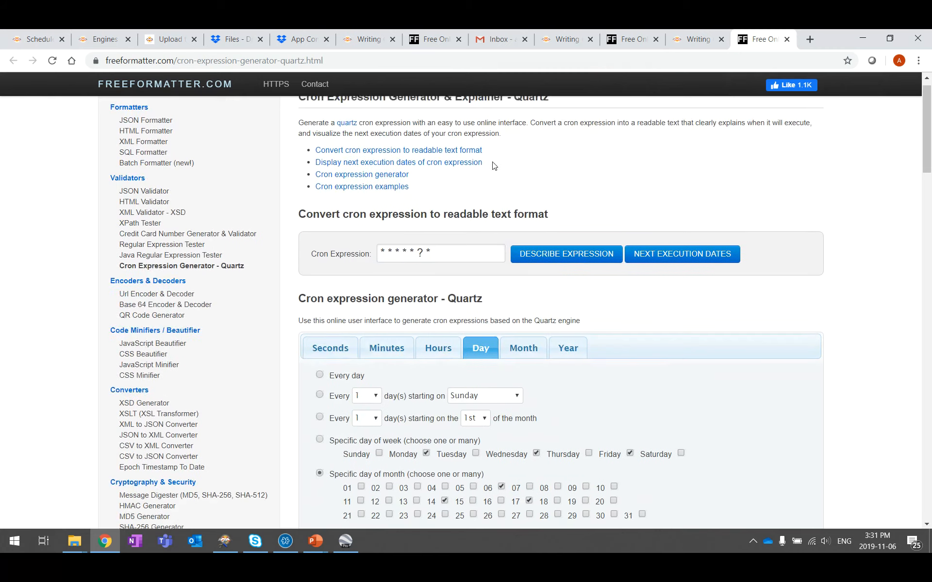
drag(452, 272, 383, 271)
right_click(402, 265)
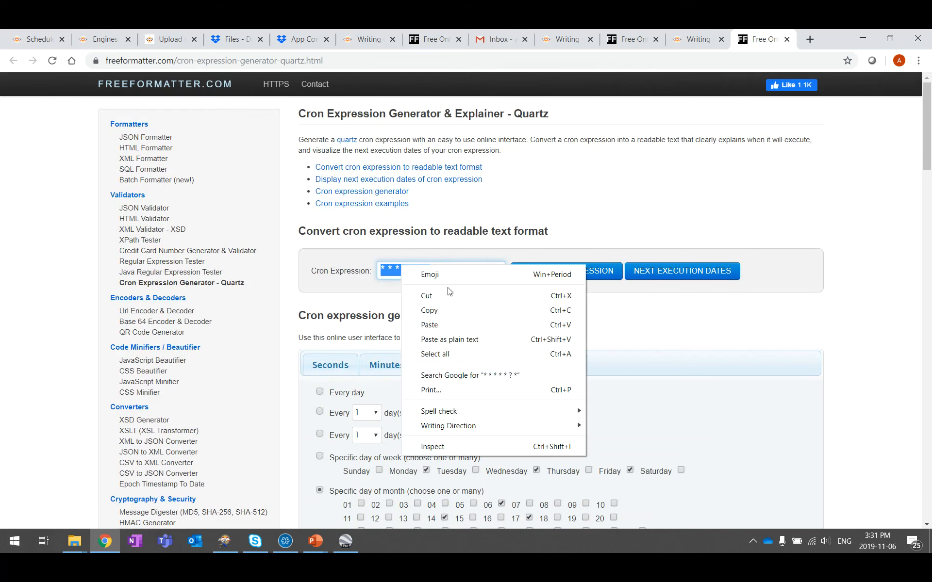
click(447, 324)
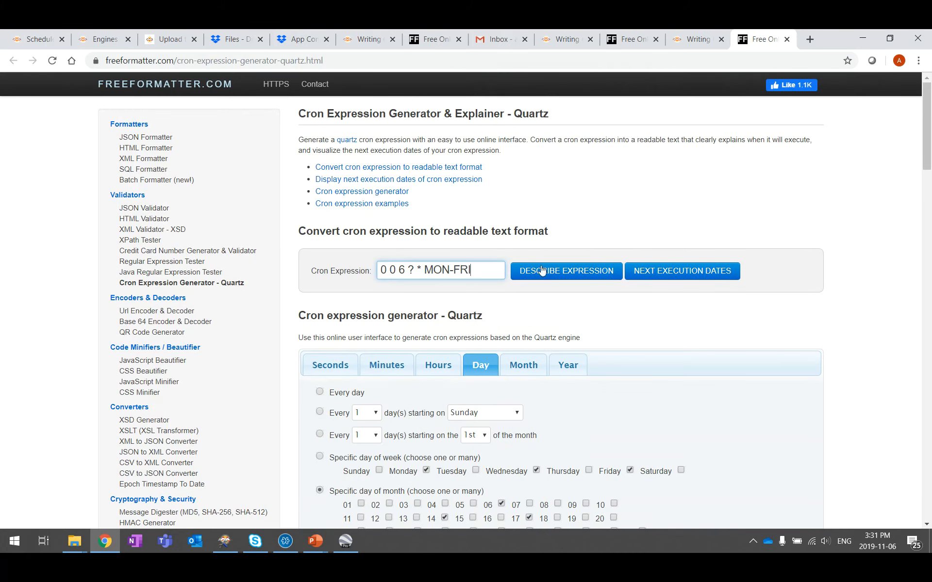
click(596, 277)
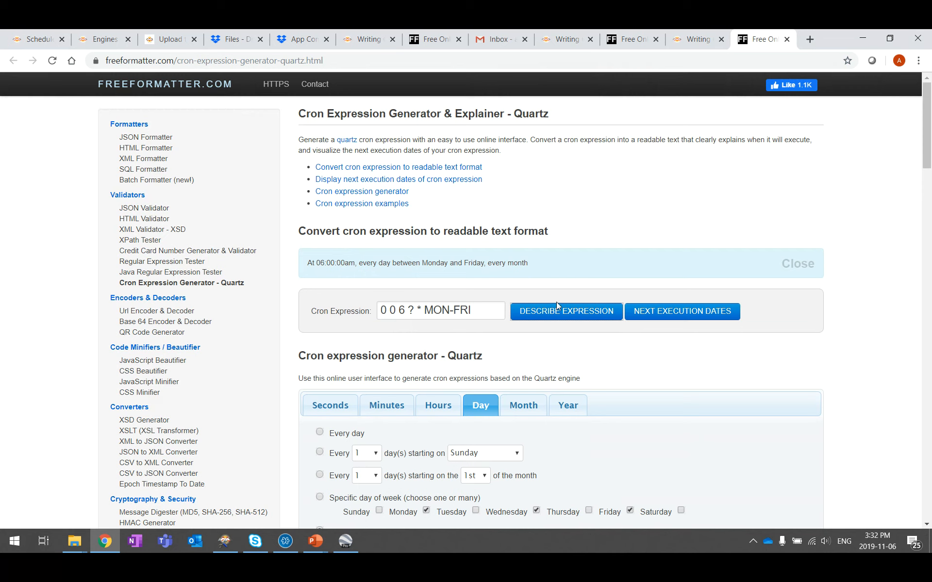
click(689, 314)
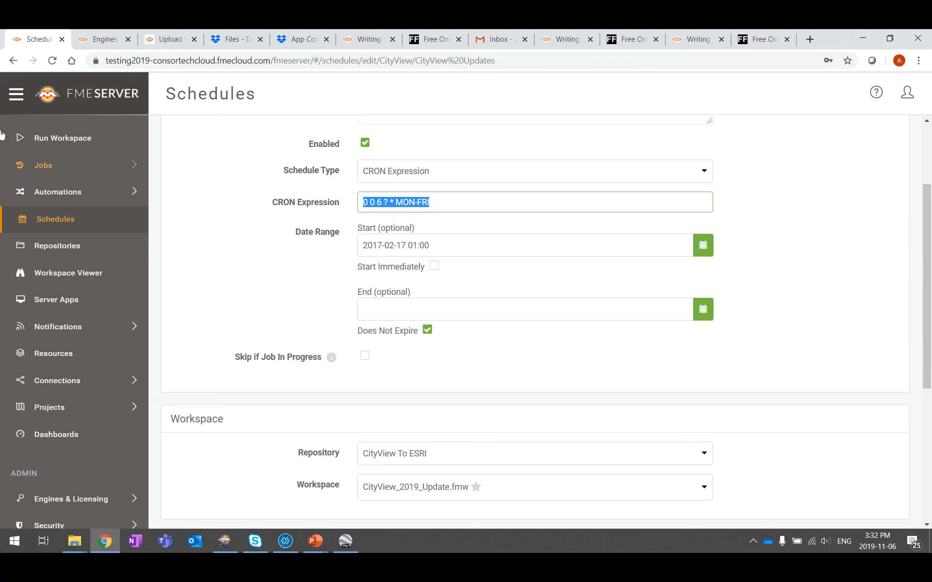
Step: Open the Earthquakes automation, stop it, and shift its workflow nodes left on the canvas
click(57, 194)
click(52, 196)
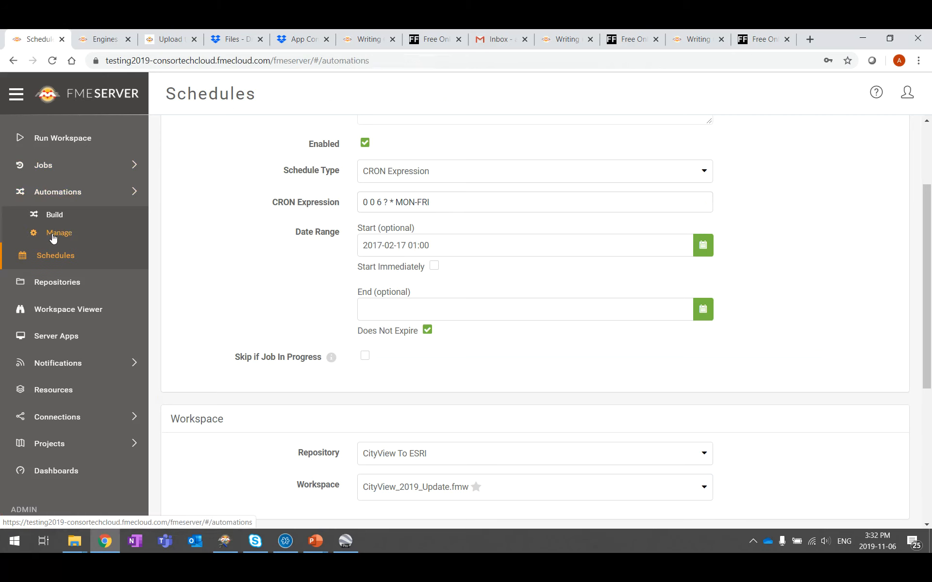
click(52, 233)
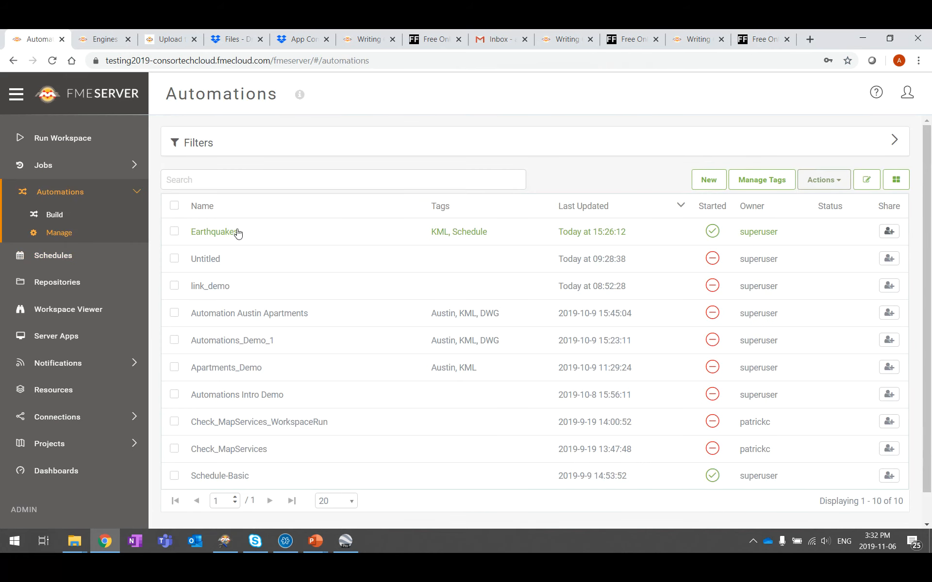
click(237, 233)
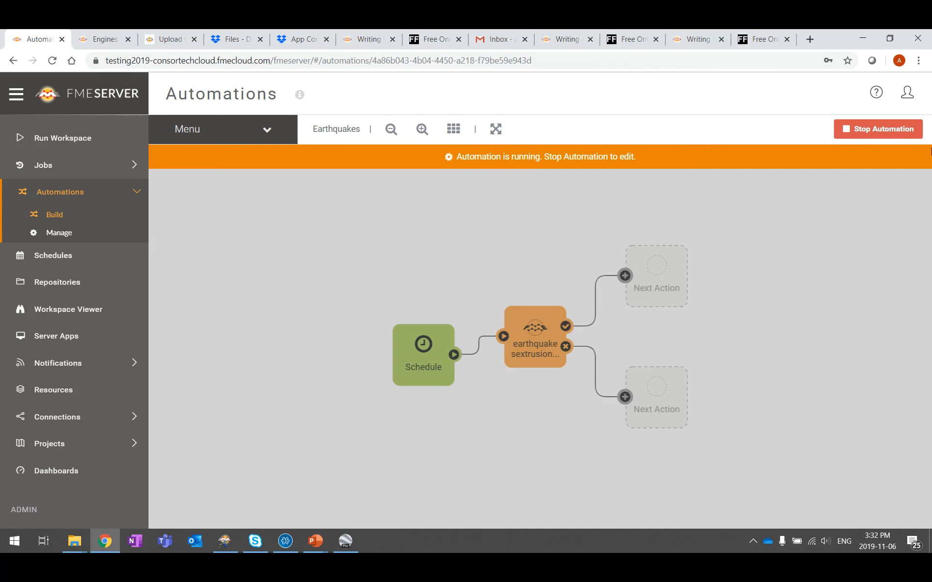
click(869, 128)
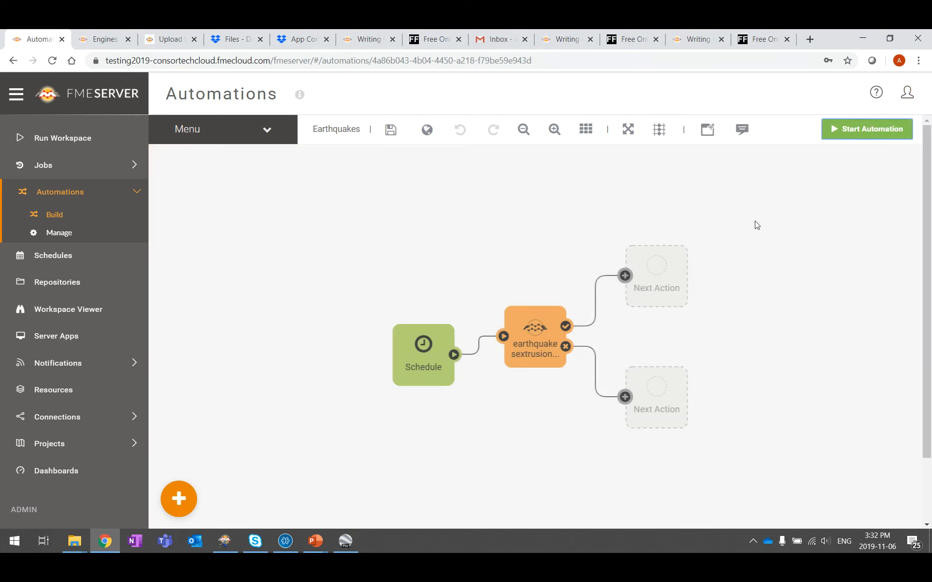
drag(411, 352, 272, 335)
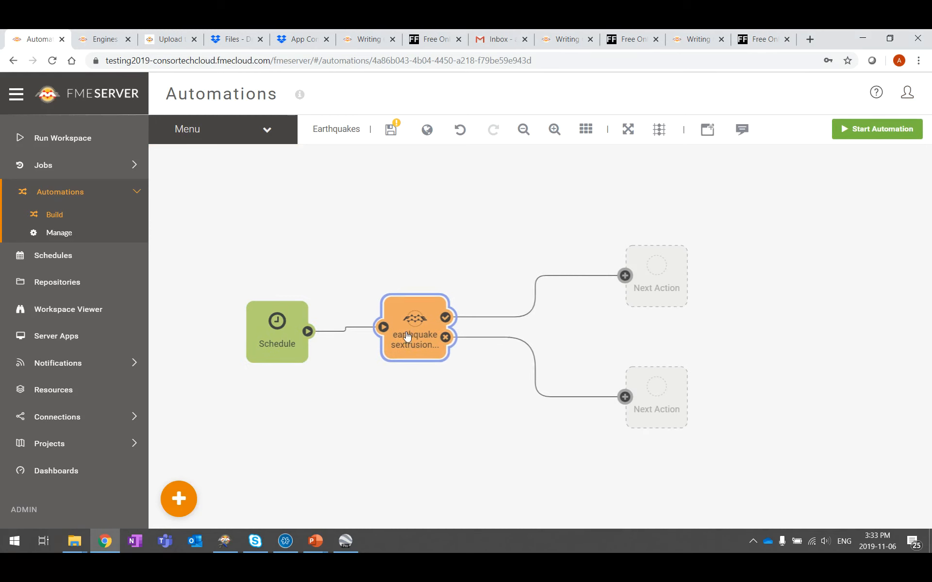
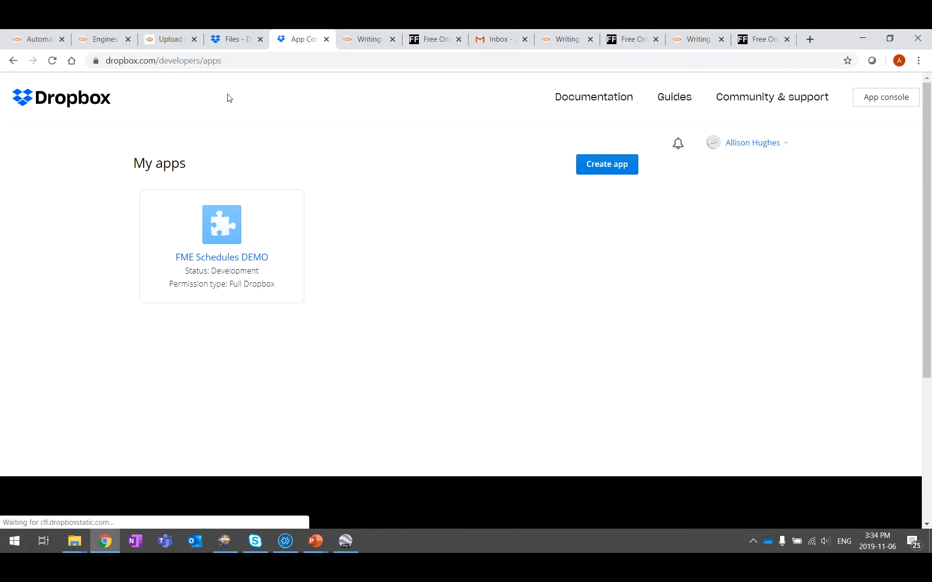
Step: Start creating a new app in the Dropbox App Console
click(614, 170)
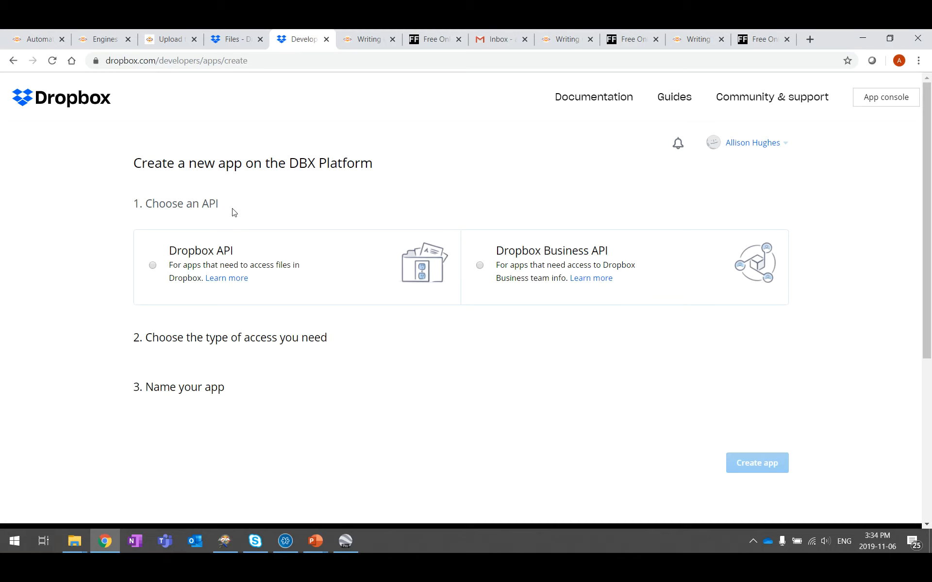
Step: Choose the Dropbox API with Full Dropbox access for the new app
scroll(233, 212, down, 1)
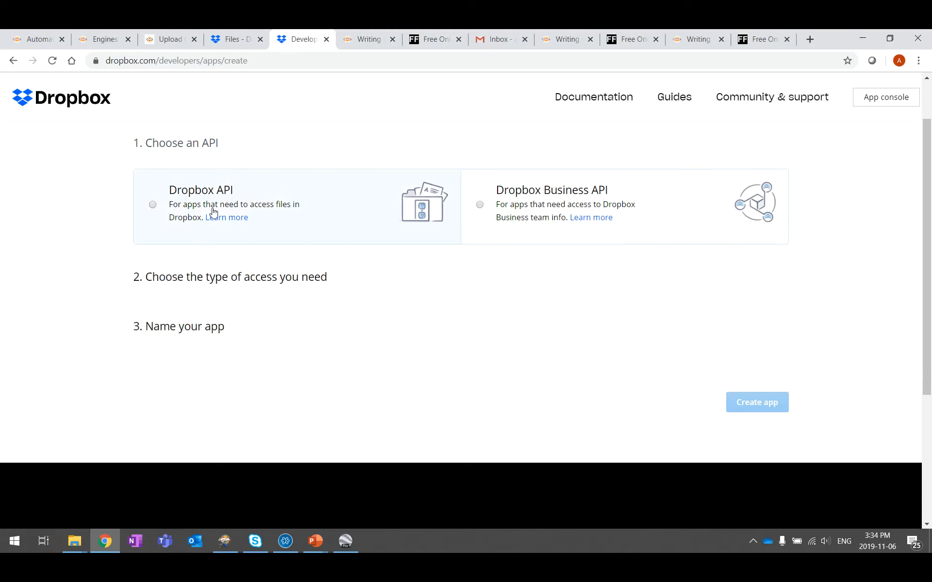
click(153, 207)
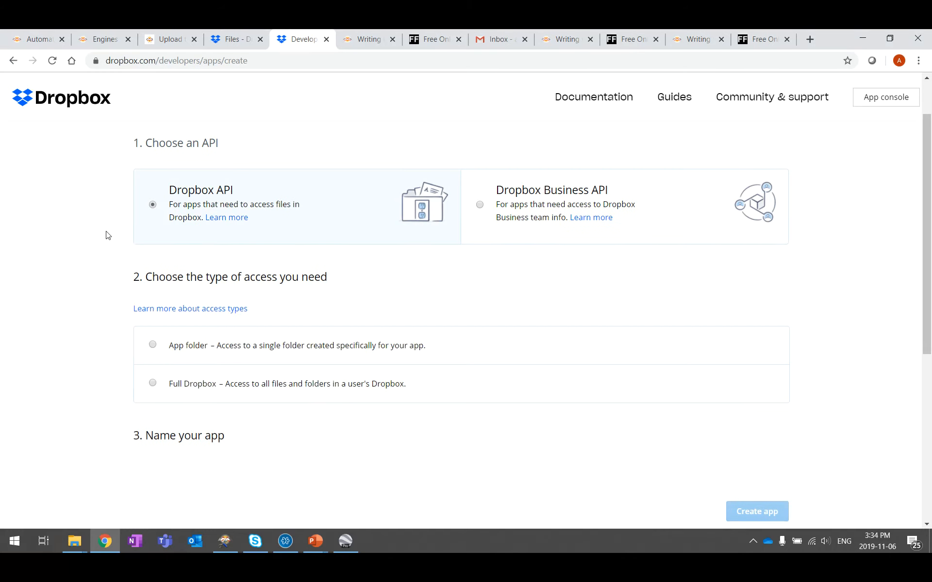
scroll(107, 235, down, 3)
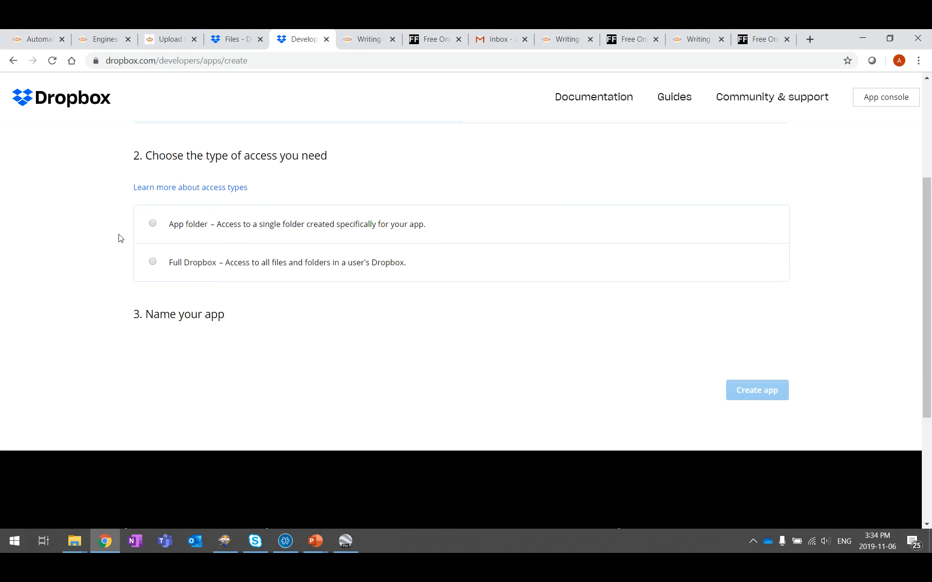
click(152, 263)
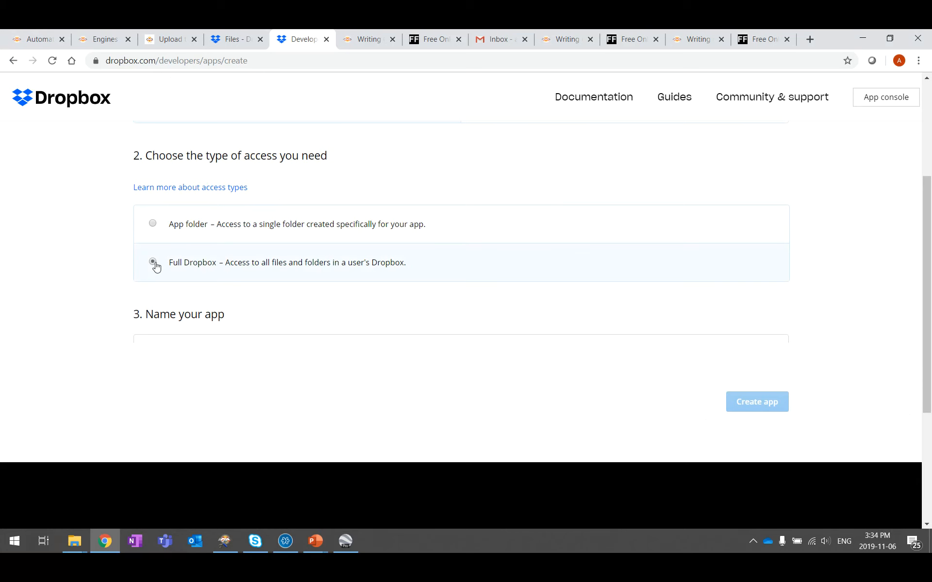
Step: Name the app 'Earthquake FME app' after 'Dropbox' is rejected, and create it
click(170, 353)
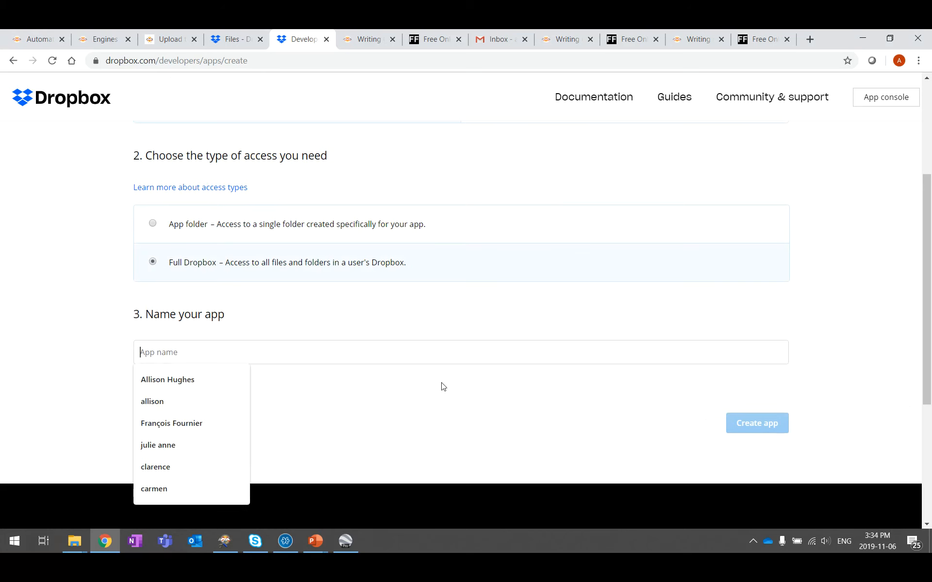
text(E)
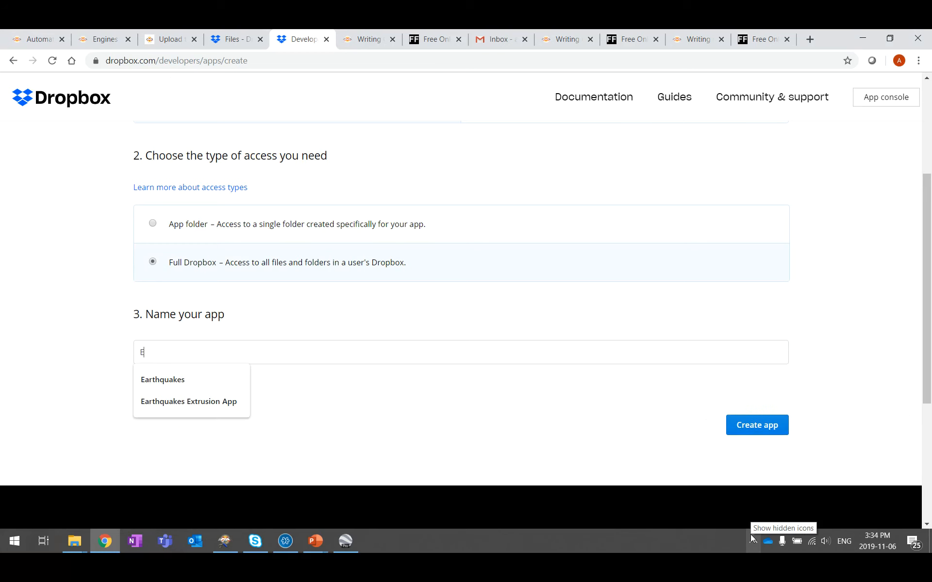
text(arthquake D)
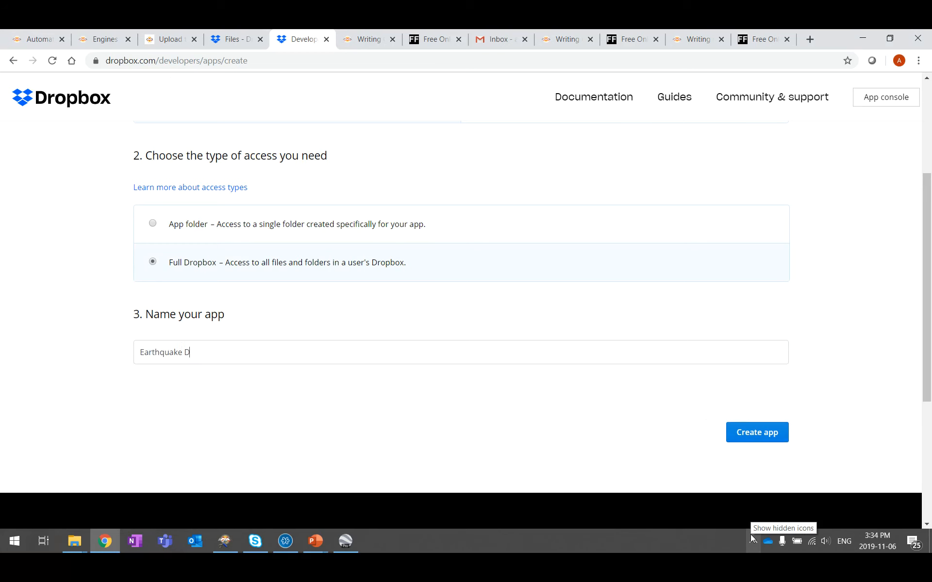
text(ropbox App)
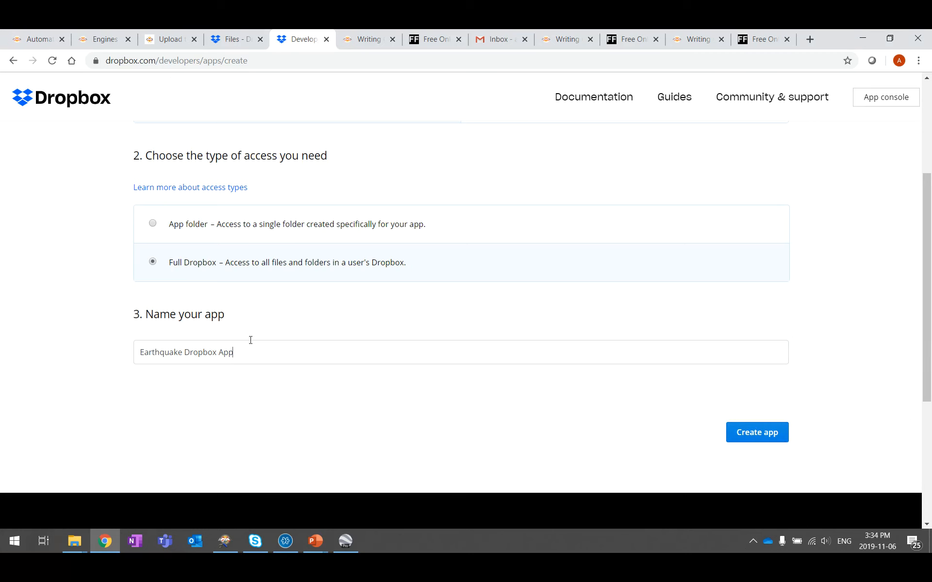
click(761, 434)
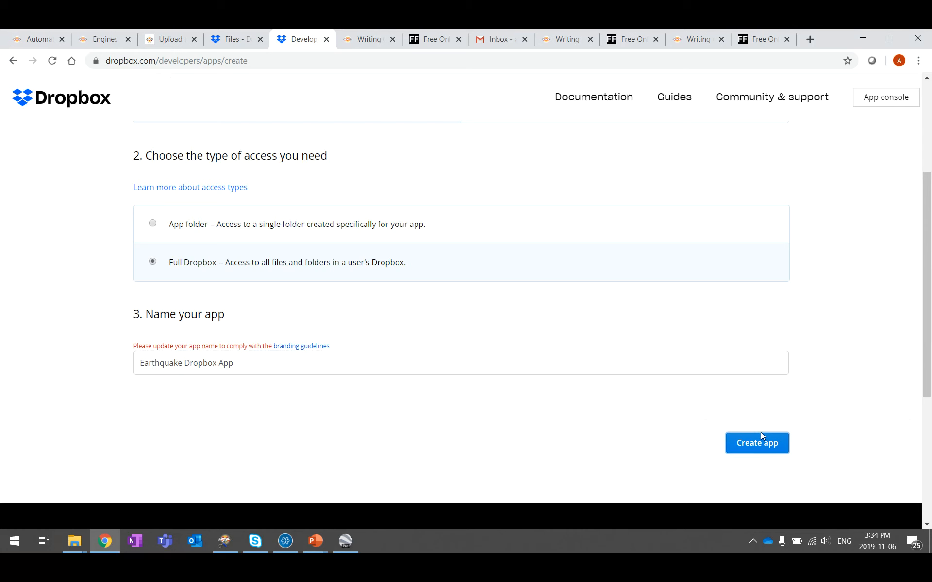
drag(224, 365, 185, 365)
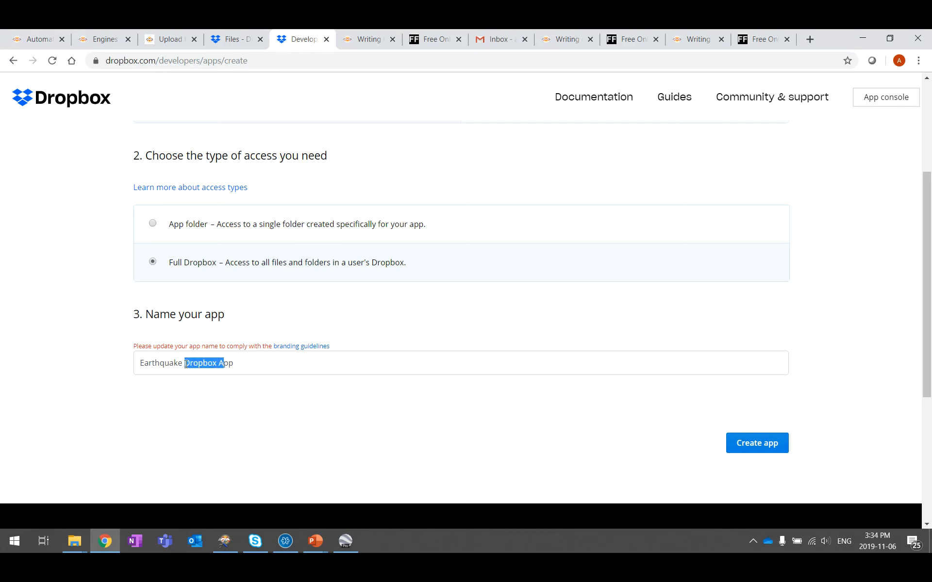
text(FME a)
key(Return)
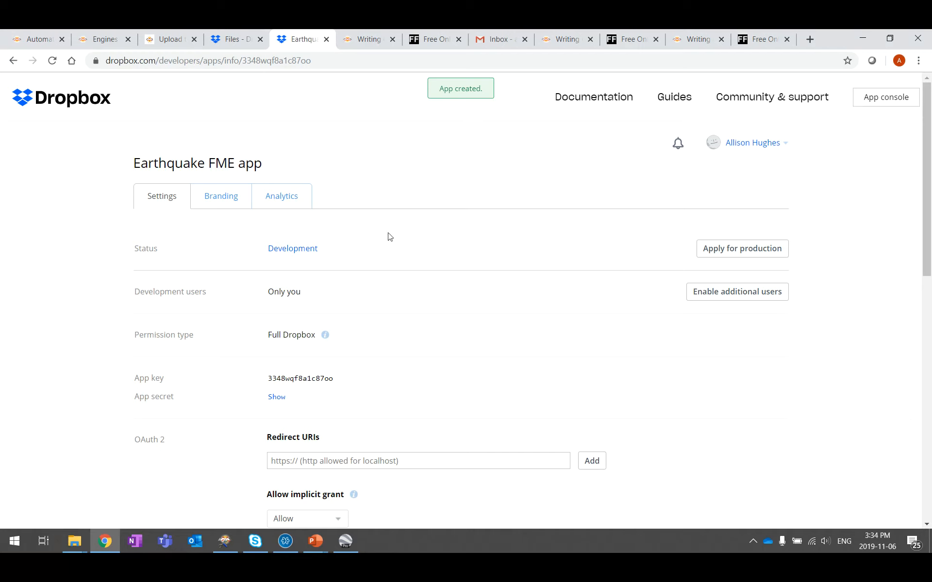
Step: Review the FME Upload to Dropbox setup instructions, then return to the app's settings
scroll(398, 251, down, 2)
scroll(399, 250, down, 2)
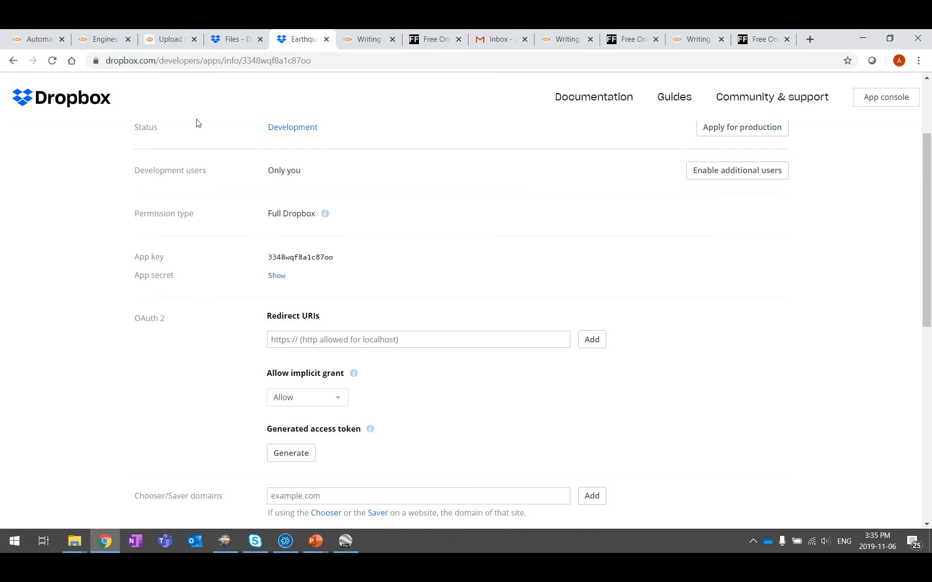
click(168, 39)
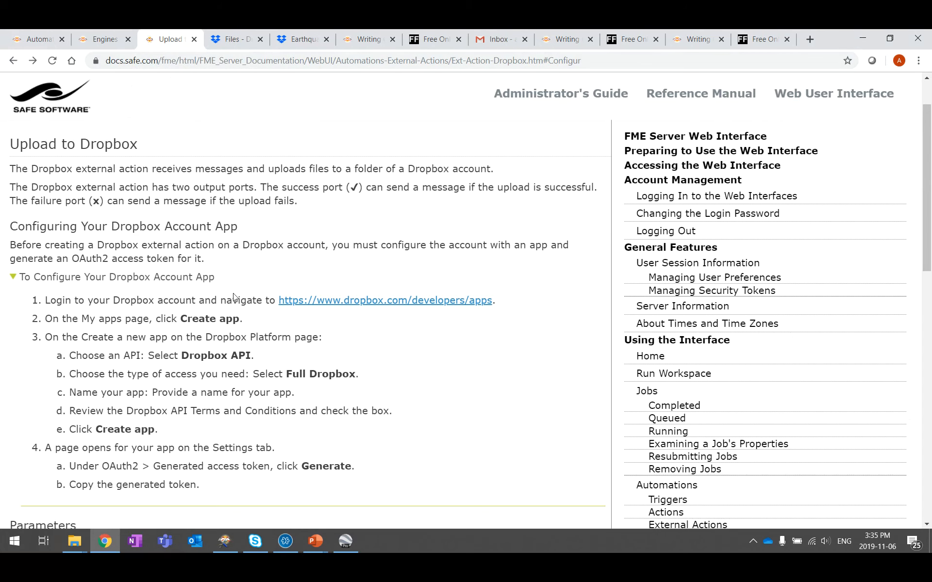
scroll(275, 396, down, 6)
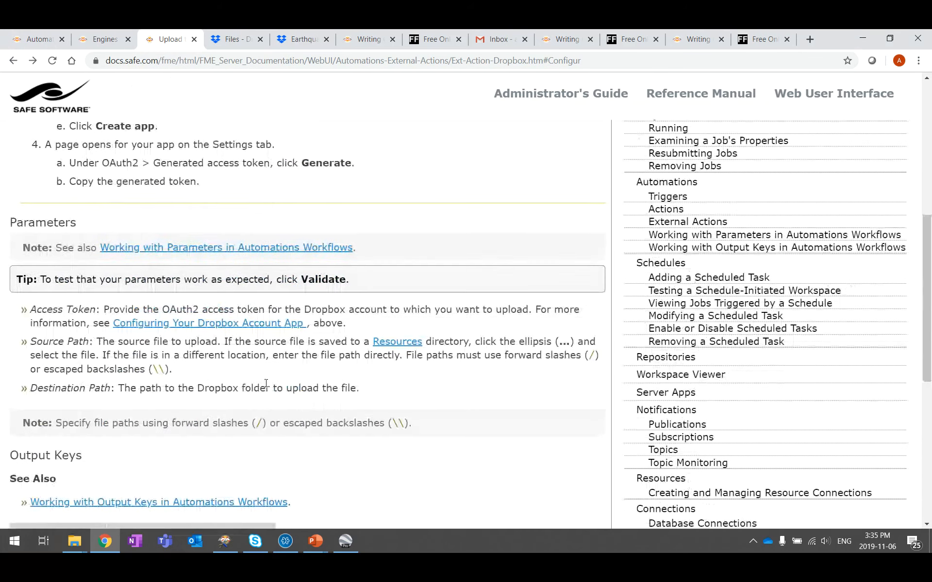
scroll(231, 323, up, 6)
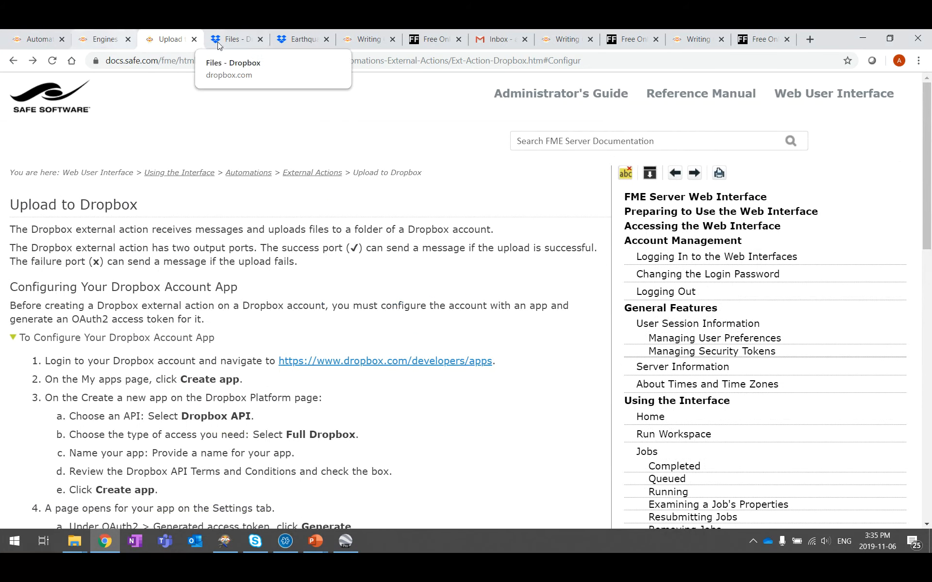
click(307, 40)
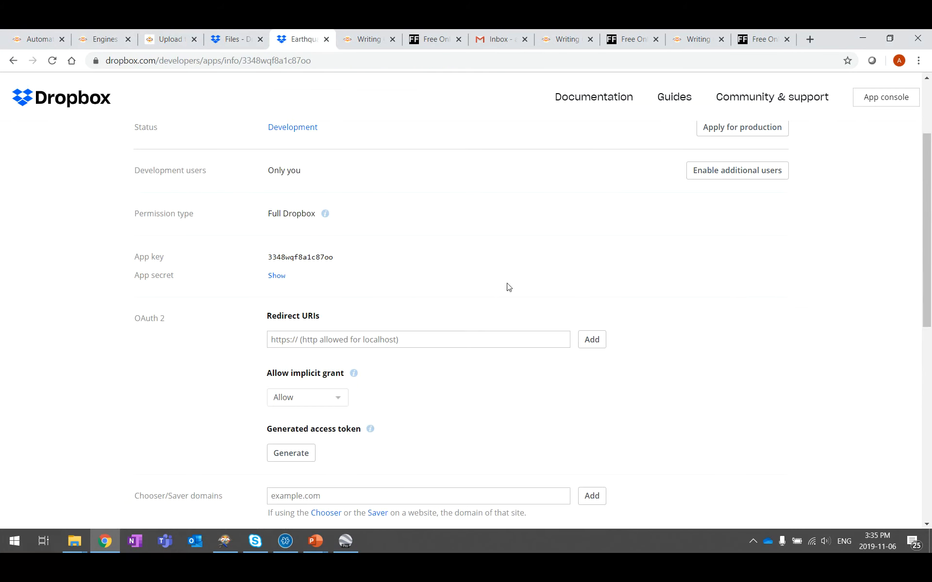
scroll(502, 260, down, 5)
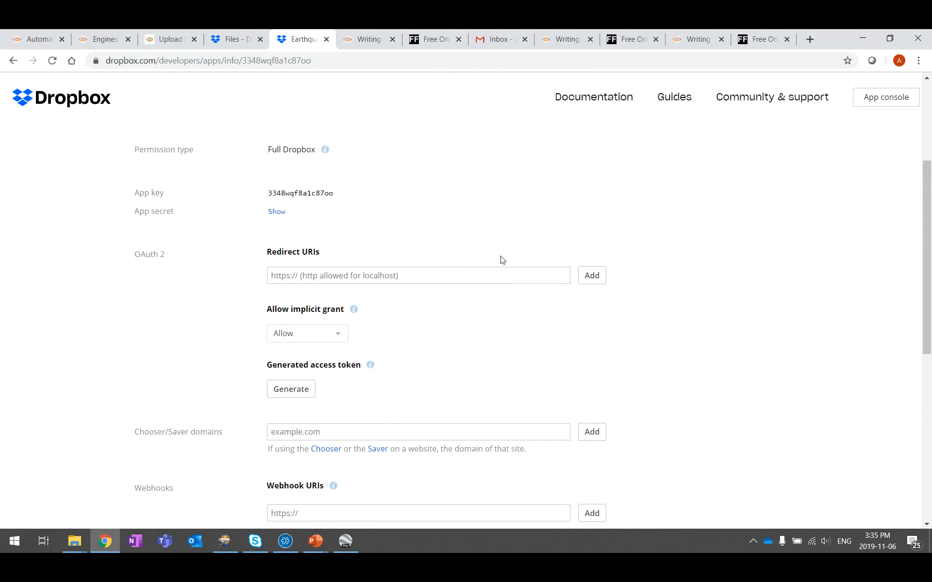
scroll(500, 256, up, 4)
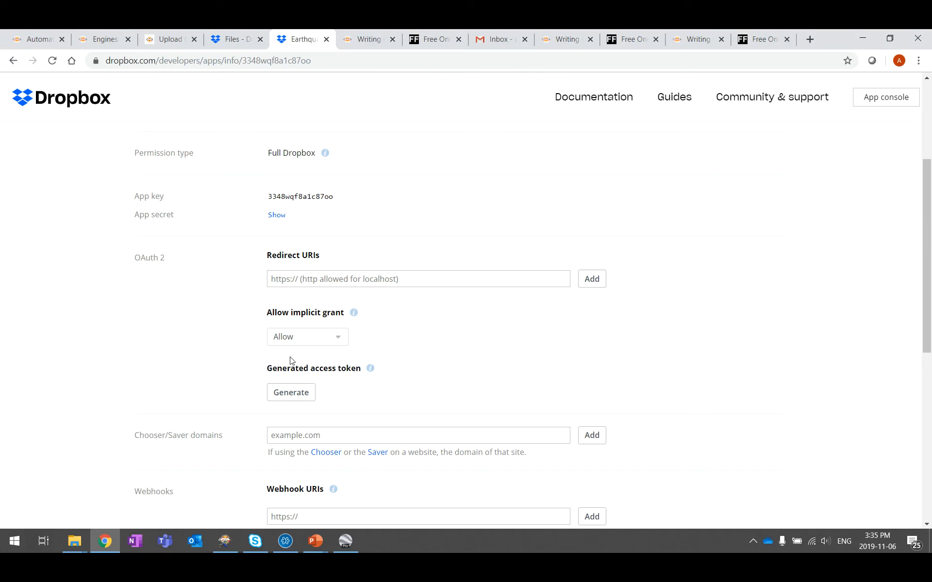
Step: Generate an OAuth 2 access token for the app and copy it
click(290, 392)
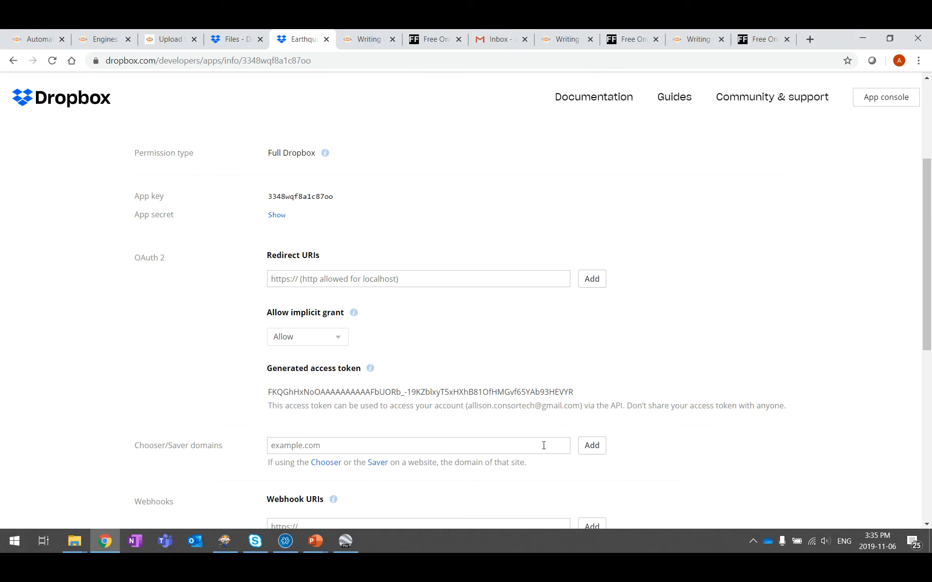
drag(579, 396, 269, 398)
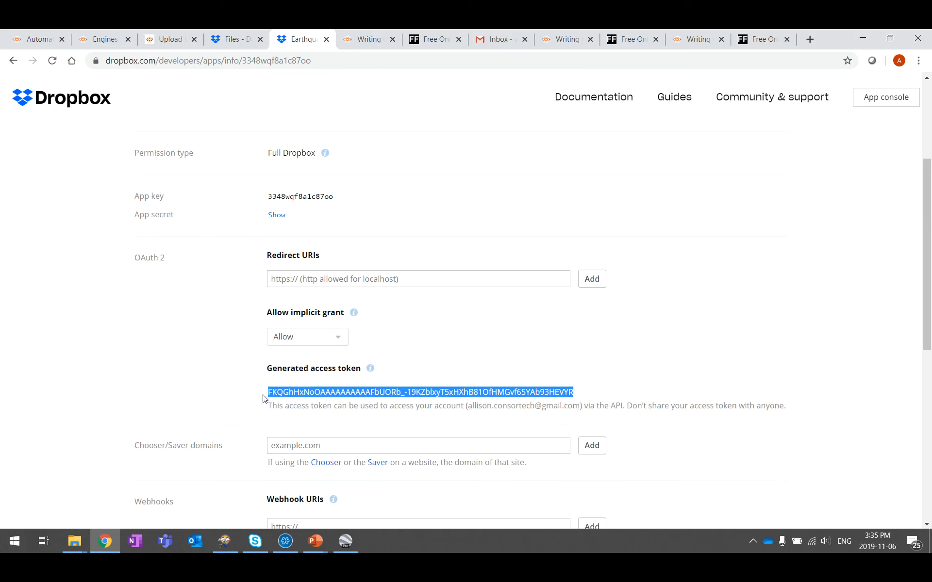
right_click(285, 395)
click(298, 402)
Step: Paste the copied token into the Dropbox action's Access Token field in FME Server
click(39, 39)
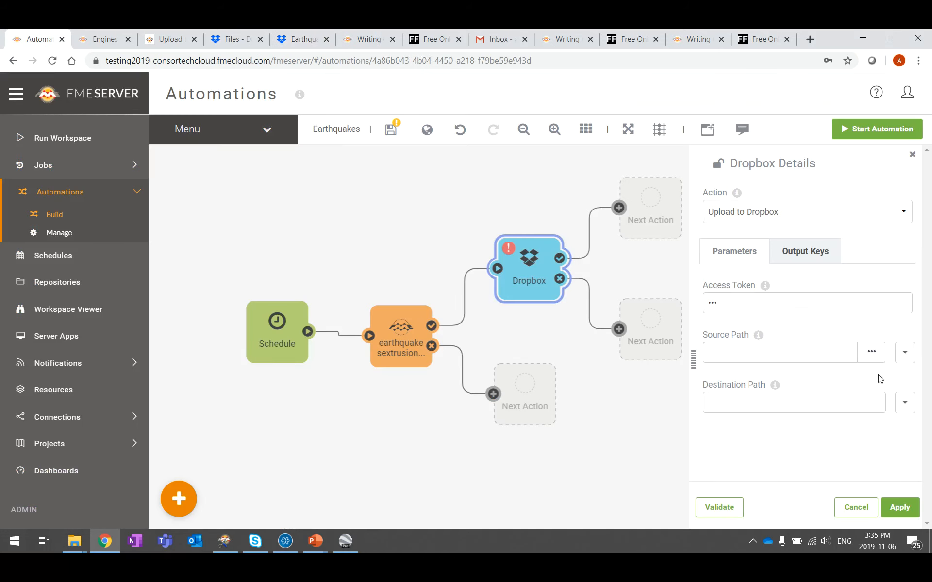
click(767, 310)
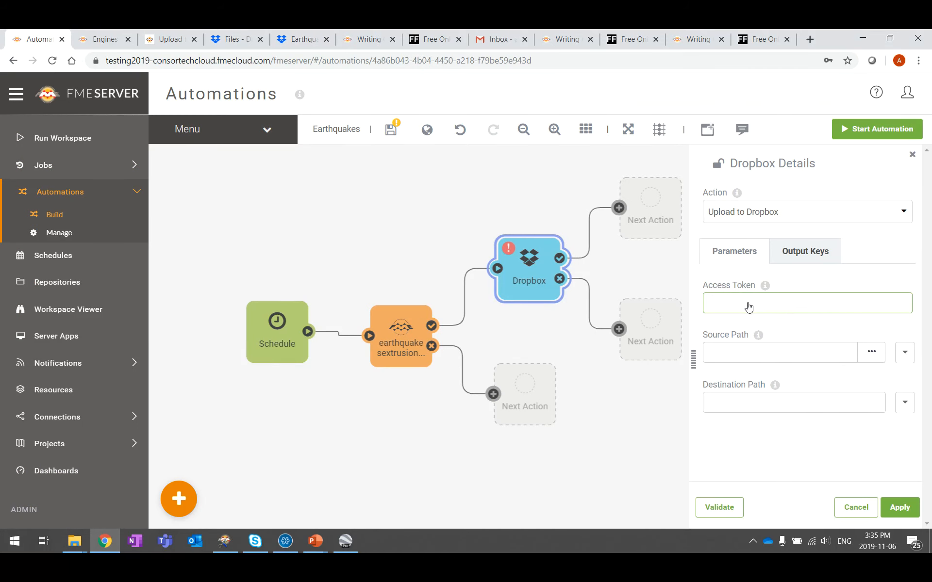
right_click(748, 305)
click(798, 208)
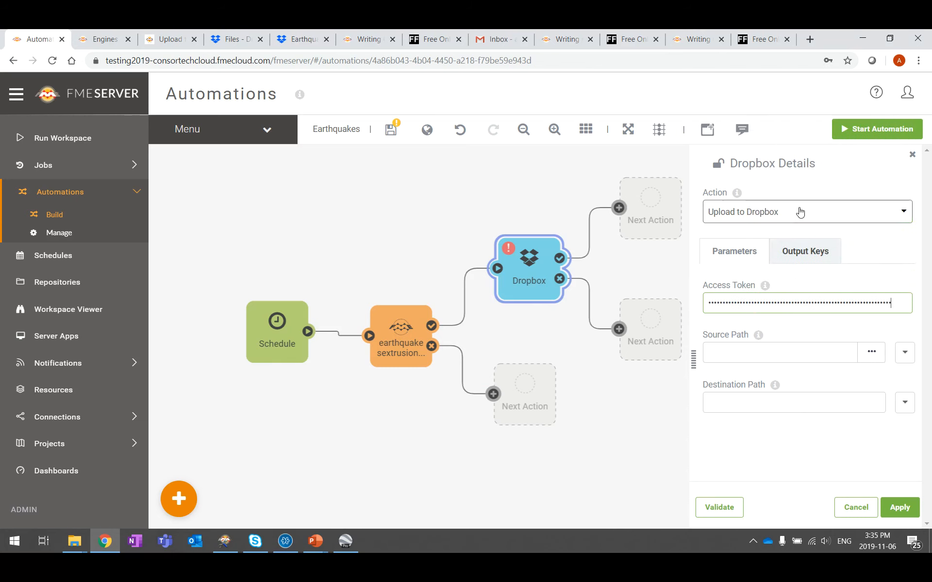
mouse_move(773, 388)
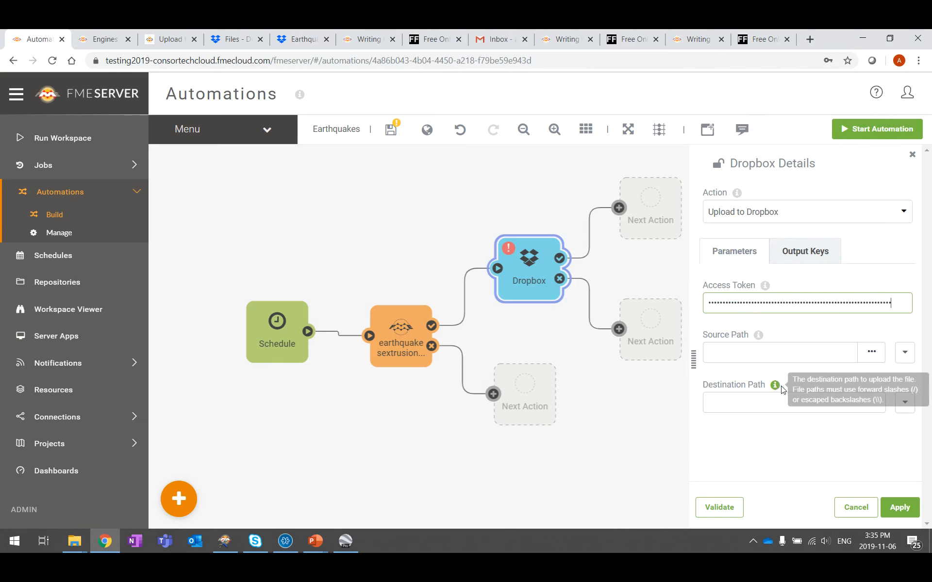
click(874, 329)
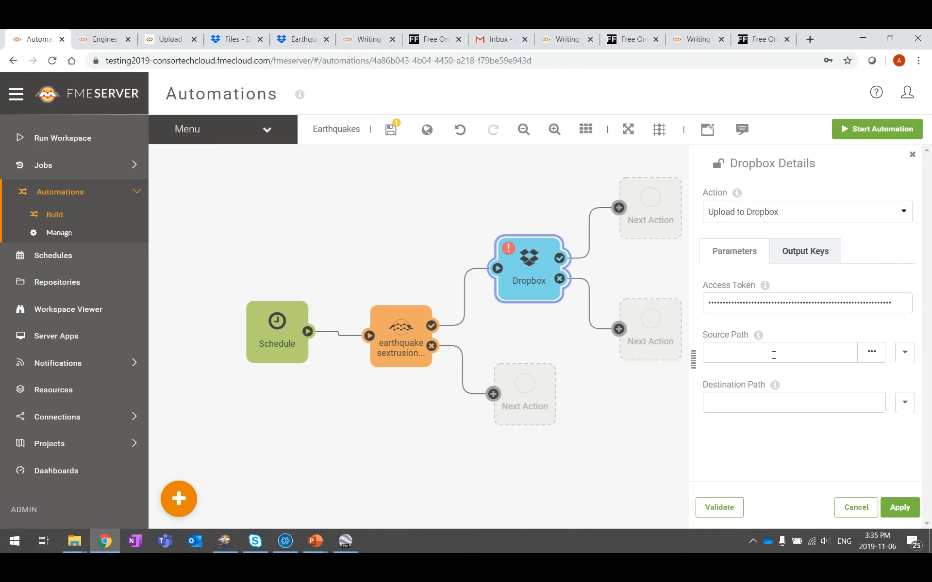
Step: Set the Source Path to quakes.kml in System > temp > engineresults
click(873, 354)
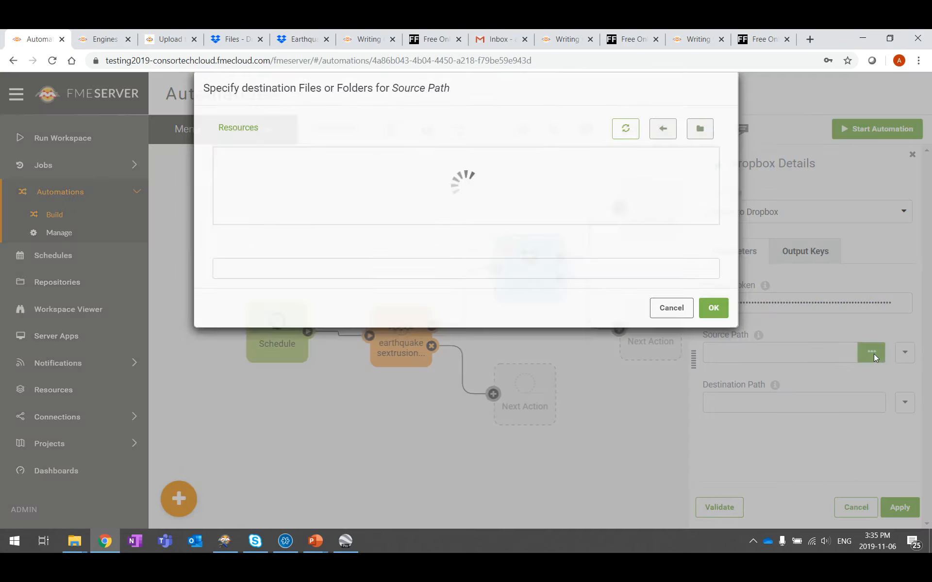
scroll(276, 374, down, 2)
click(258, 356)
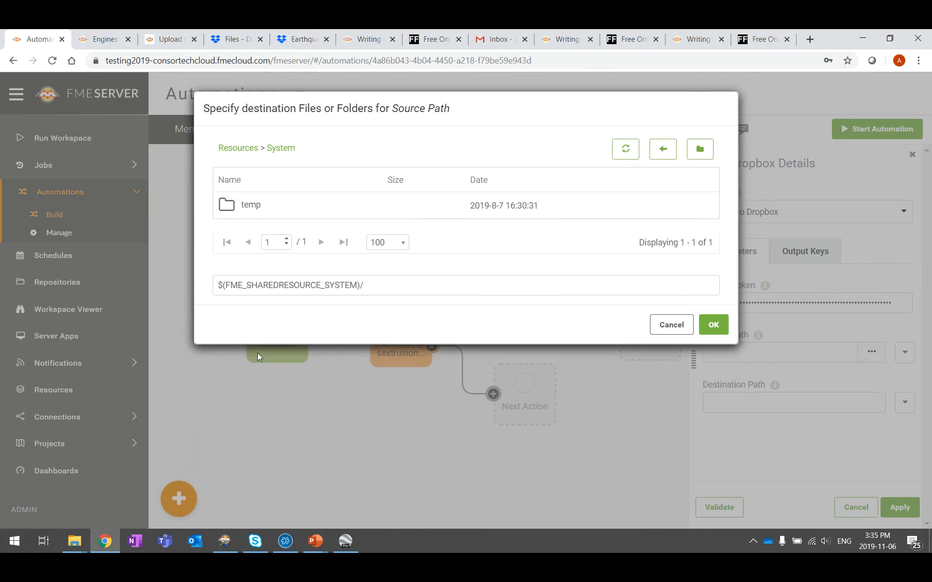
click(253, 213)
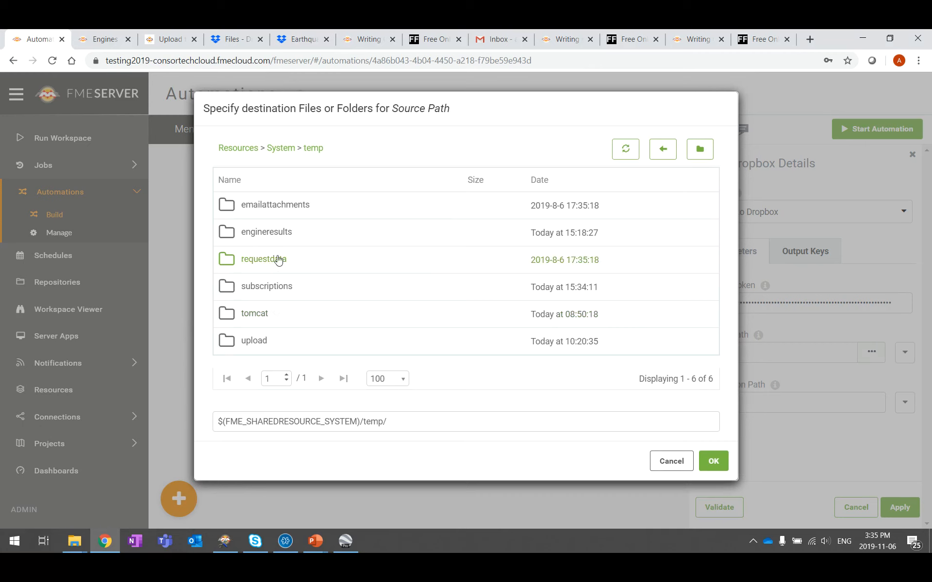
click(275, 236)
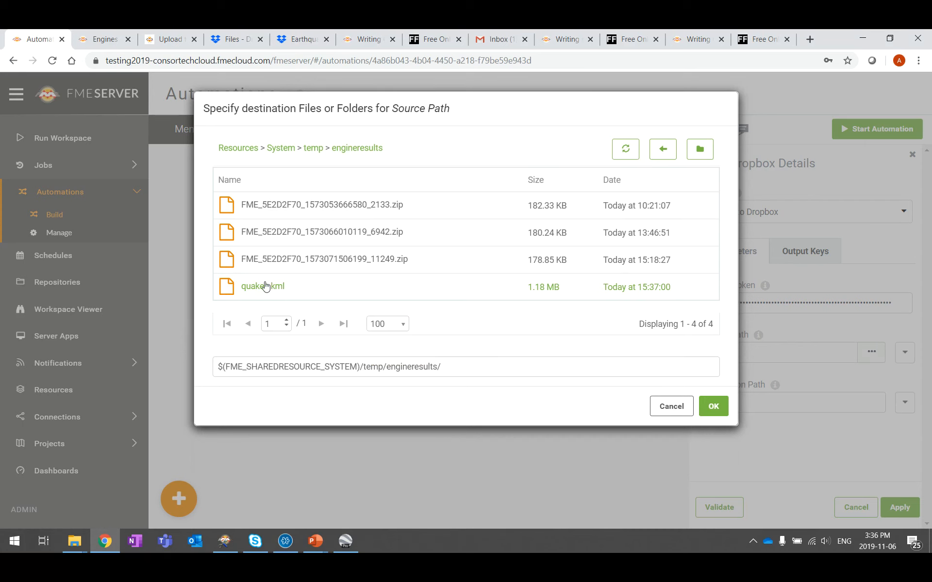
click(253, 291)
click(722, 416)
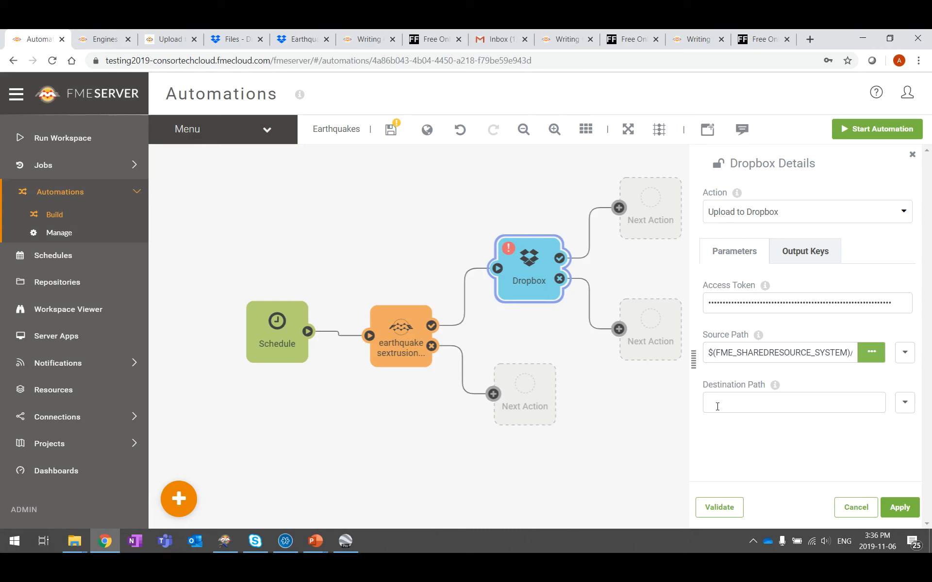
Step: Set the destination path to /EarthquakesData, then validate and apply the Dropbox action
drag(775, 353, 886, 354)
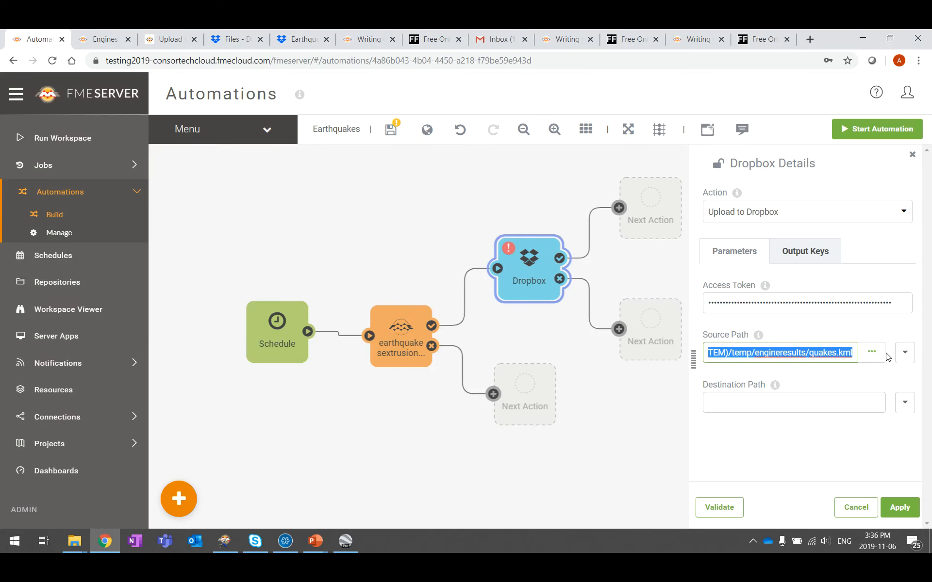
click(792, 404)
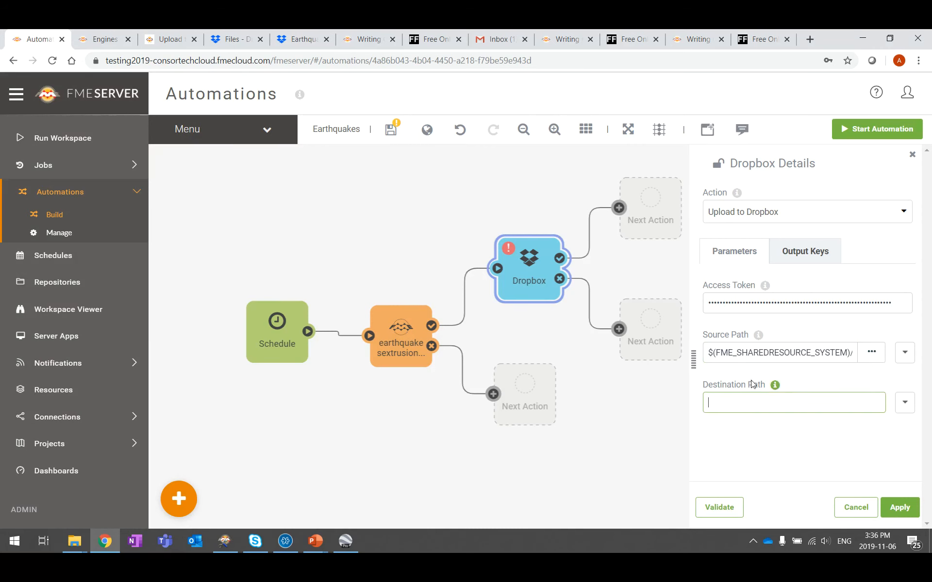
click(850, 547)
click(822, 395)
text(/EarthquakesData)
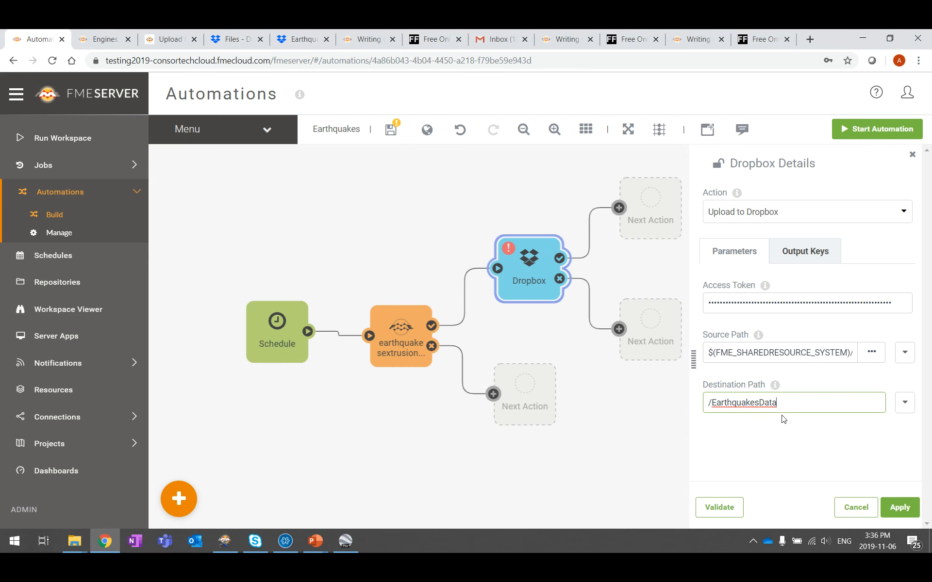
click(721, 509)
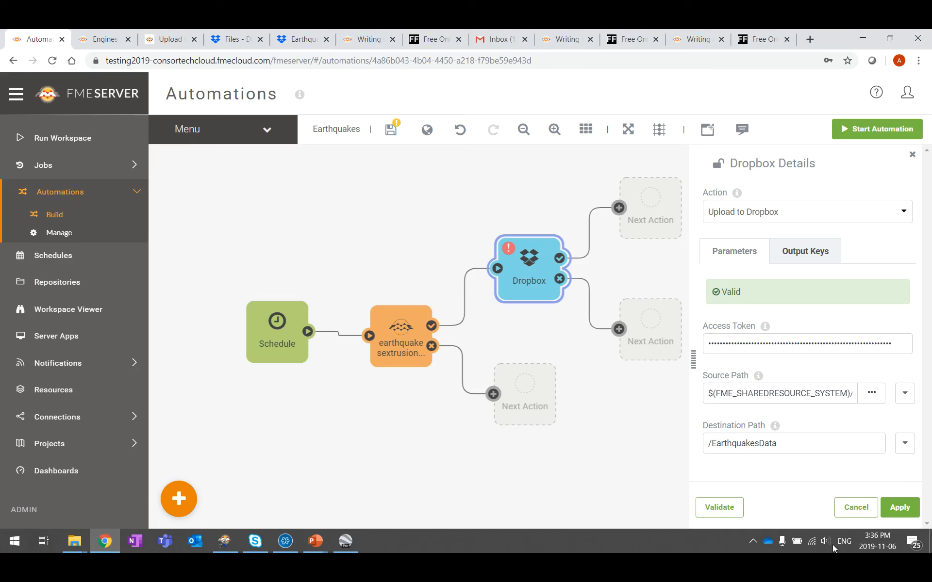
click(906, 513)
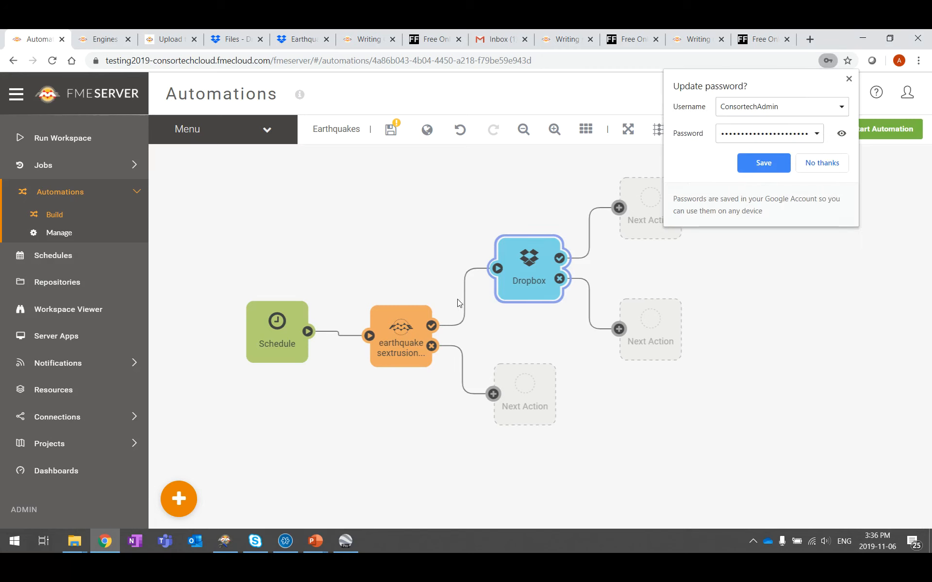
Step: Tidy the Dropbox node, save the Earthquakes automation, and start it running
click(853, 80)
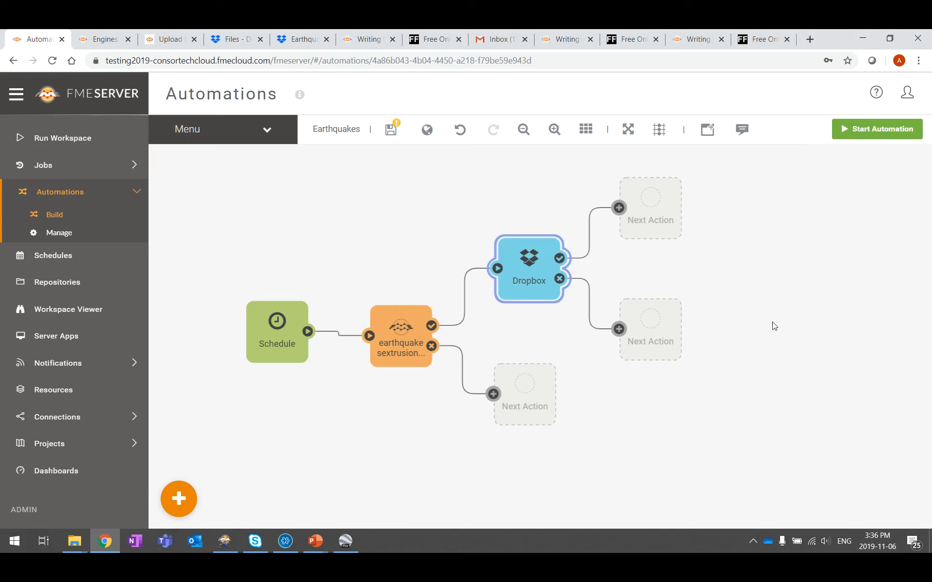
drag(546, 275, 528, 275)
click(855, 263)
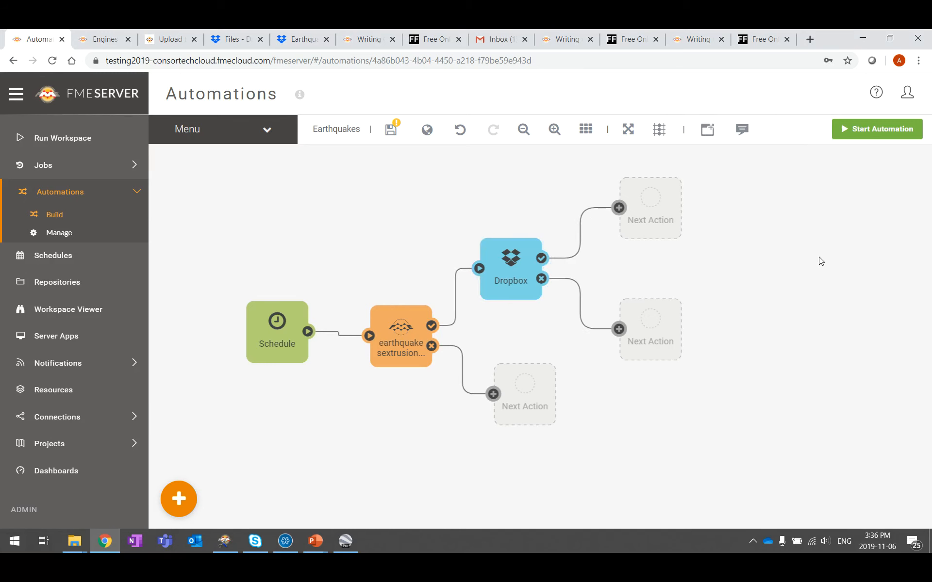
click(397, 135)
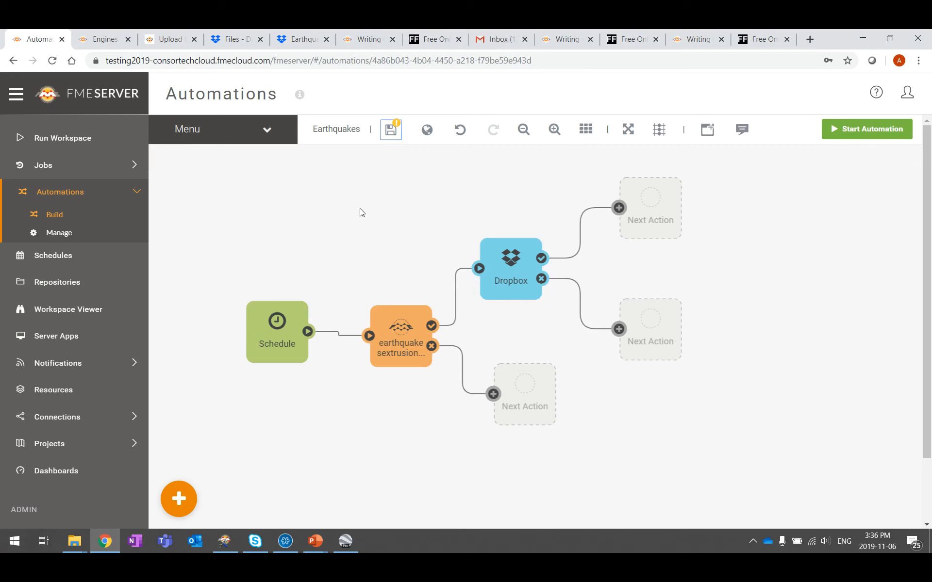
click(857, 124)
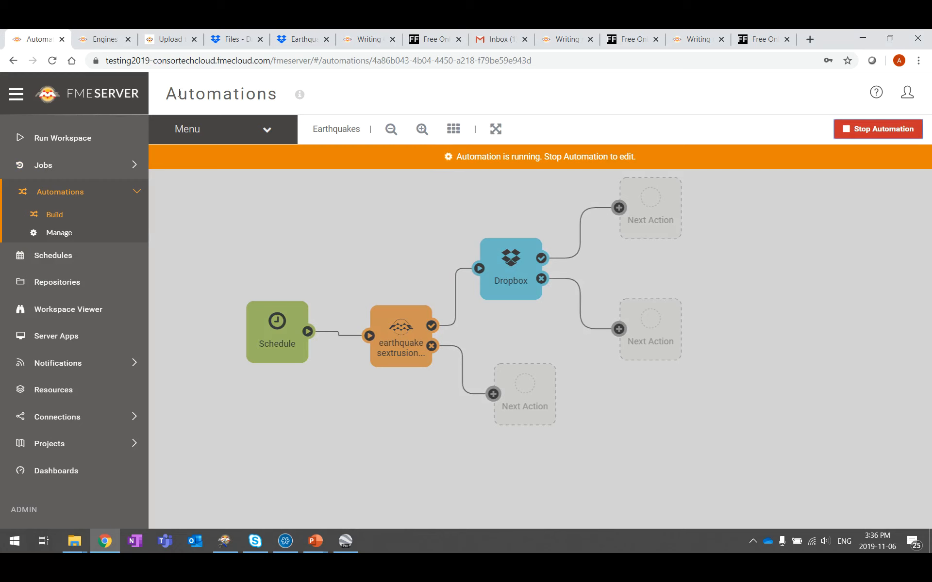
click(228, 39)
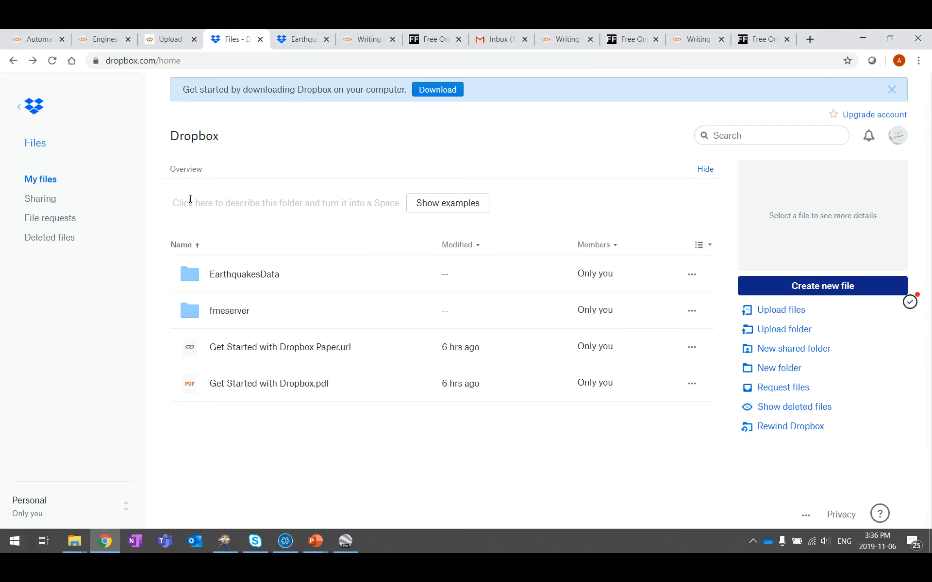
Step: Reload Dropbox, confirm quakes.kml is in EarthquakesData, and return to FME Server
click(203, 60)
key(Return)
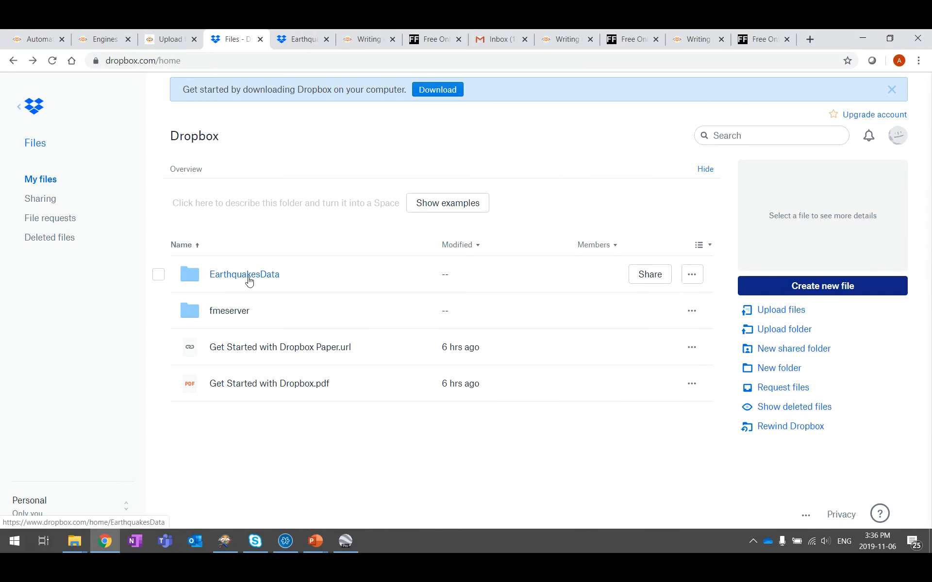
click(249, 278)
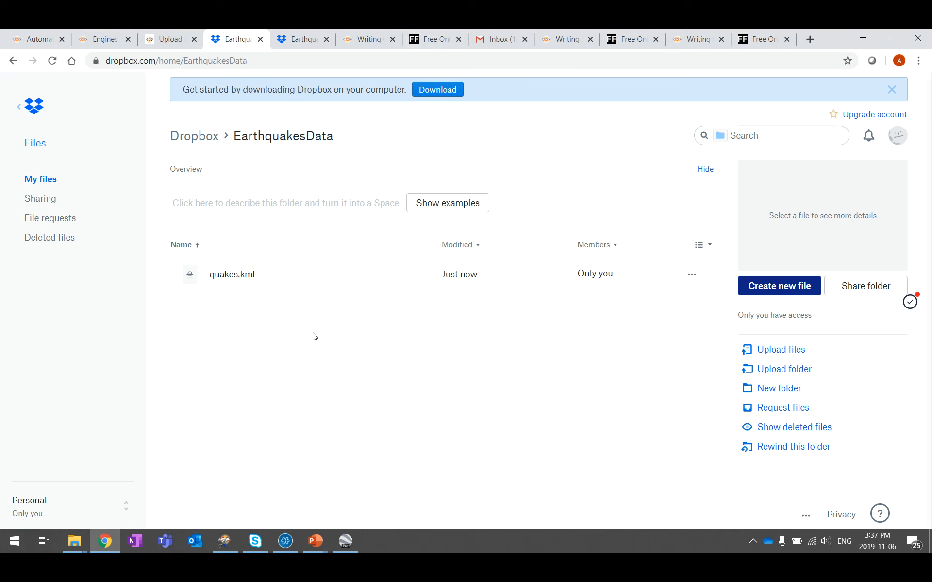
click(39, 45)
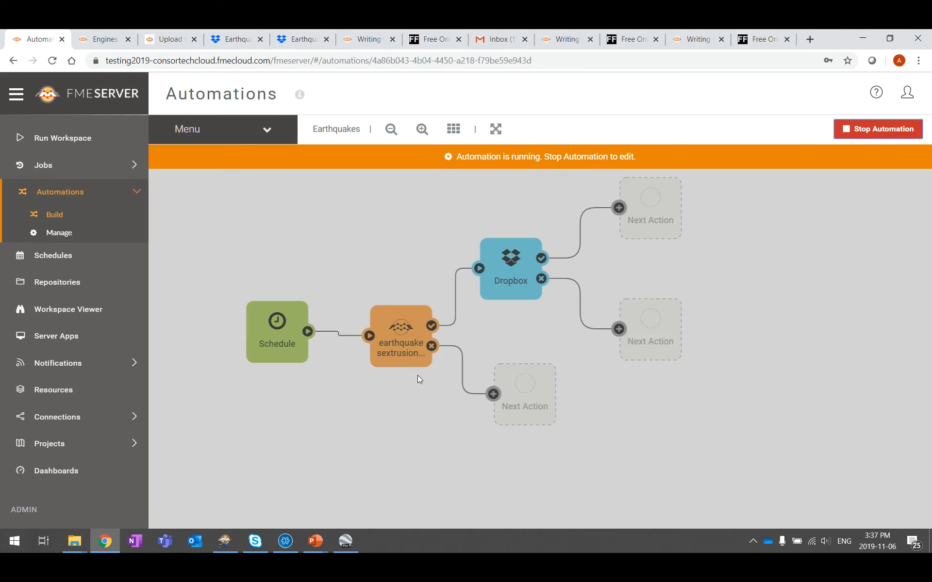
Step: Stop the automation and turn the empty failure-branch action into an Email action
click(884, 139)
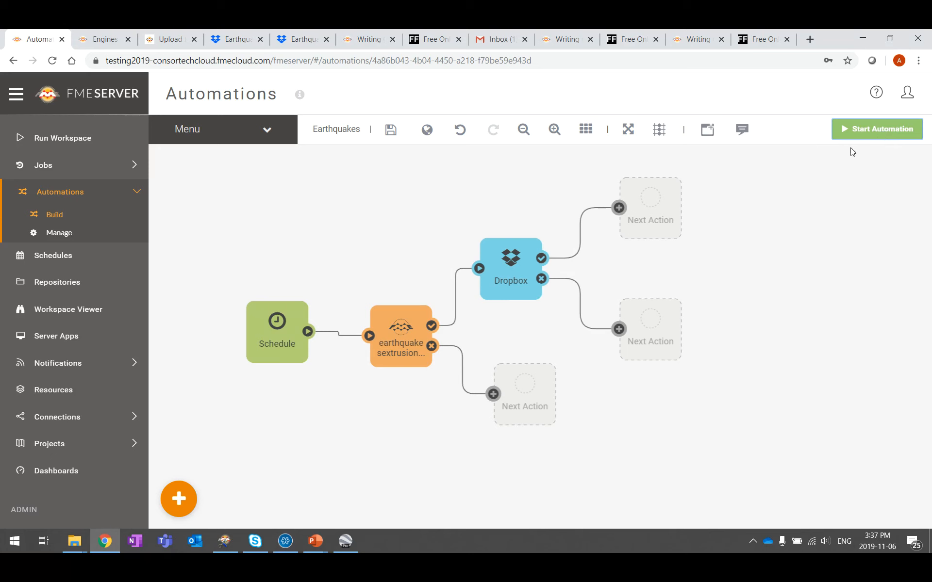
drag(267, 325, 251, 303)
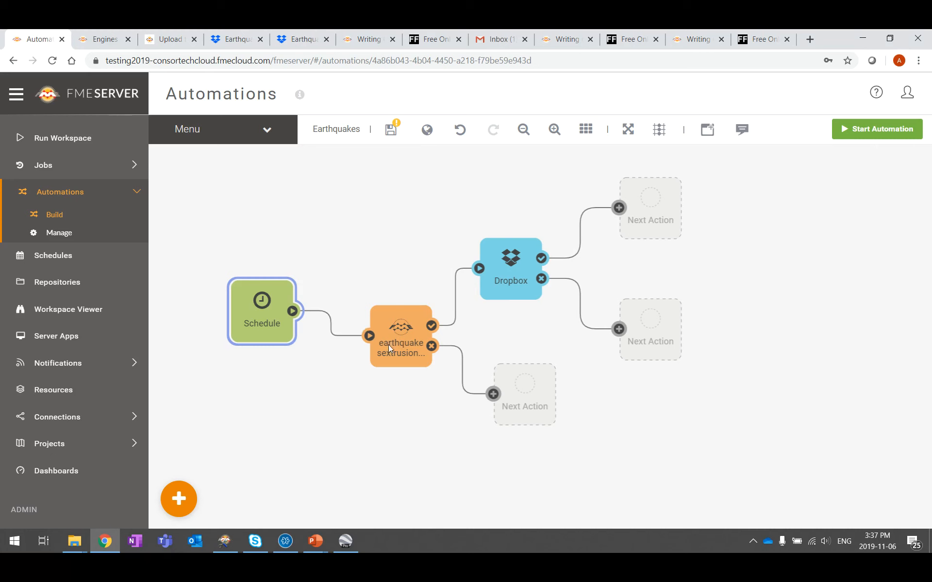
click(522, 401)
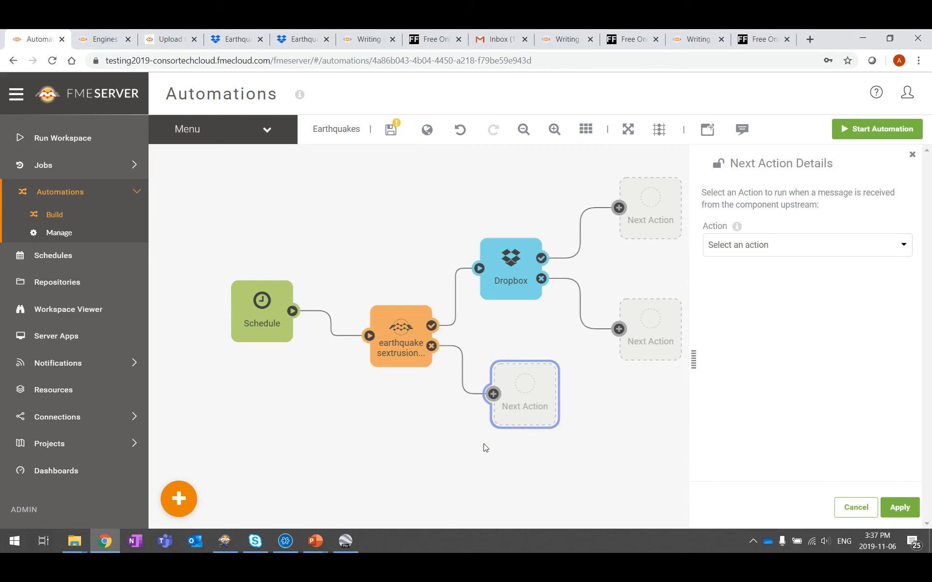
click(889, 244)
scroll(858, 339, down, 7)
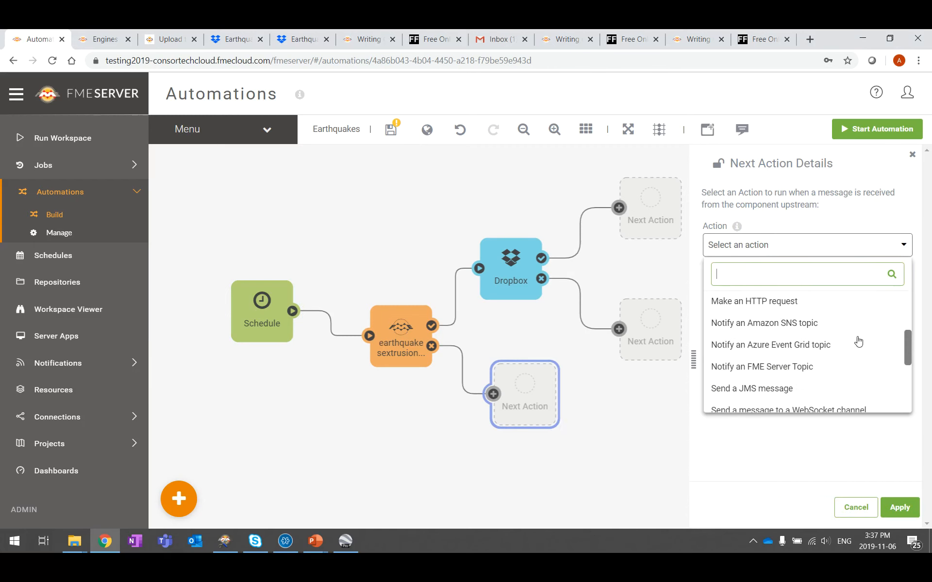
click(737, 367)
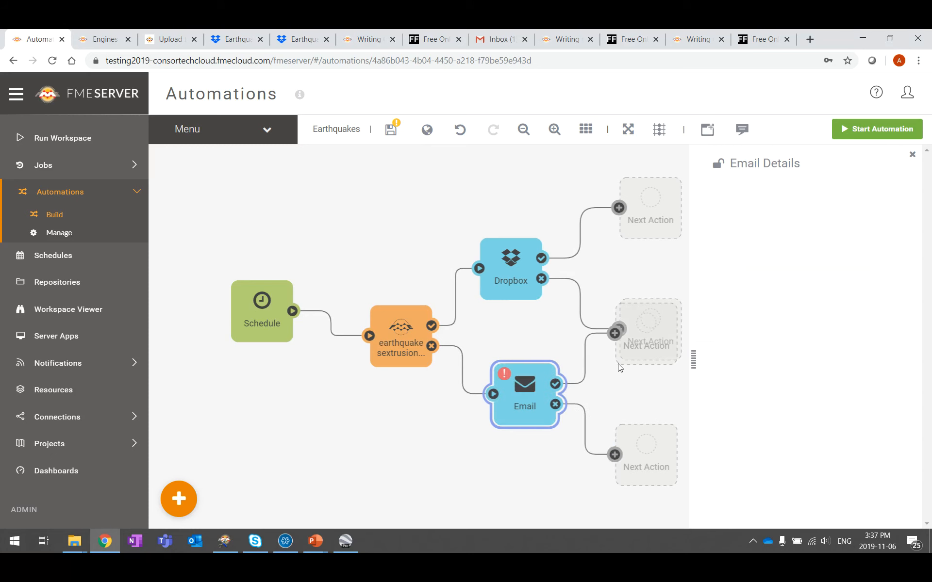
Step: Apply the Gmail SMTP template and enter the Gmail account name and password
click(769, 294)
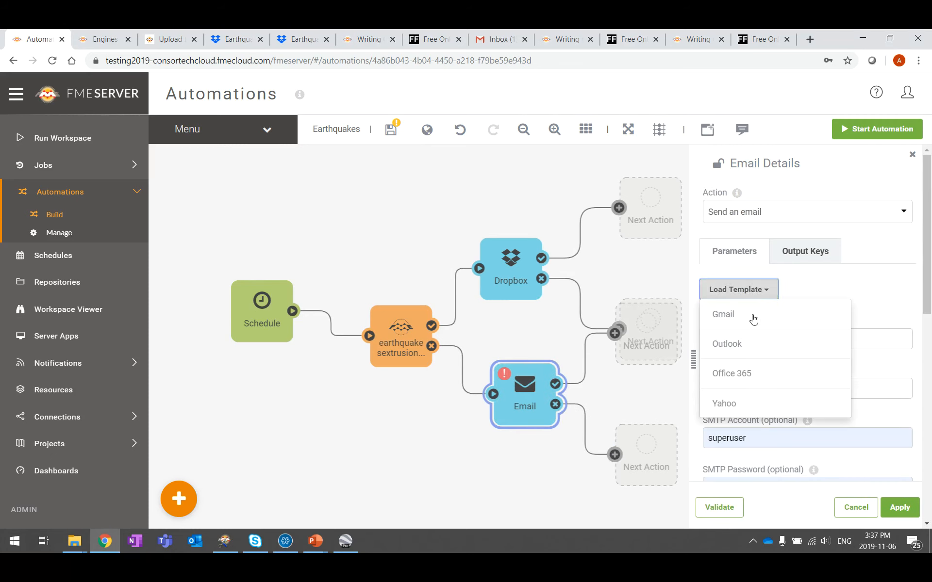
click(750, 324)
scroll(813, 312, down, 3)
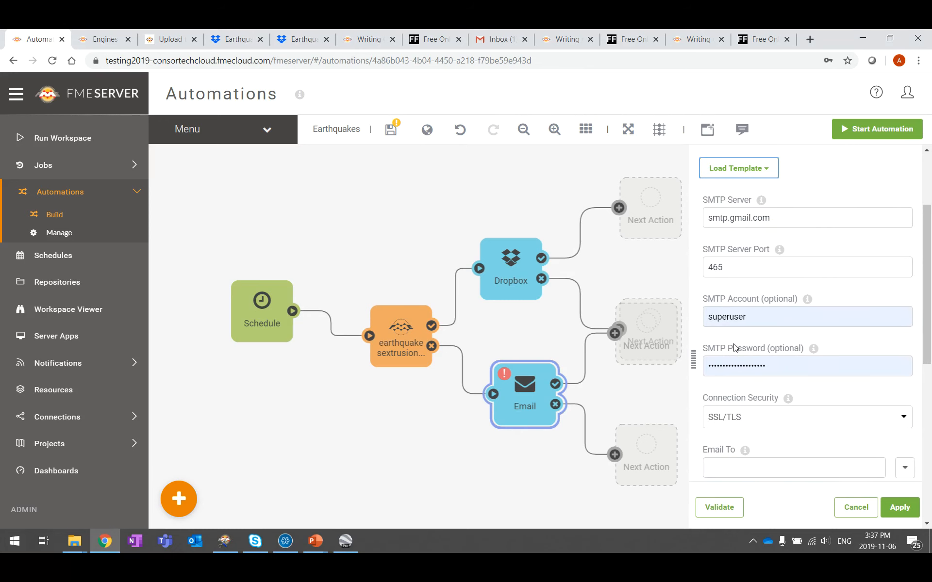
drag(782, 316, 686, 321)
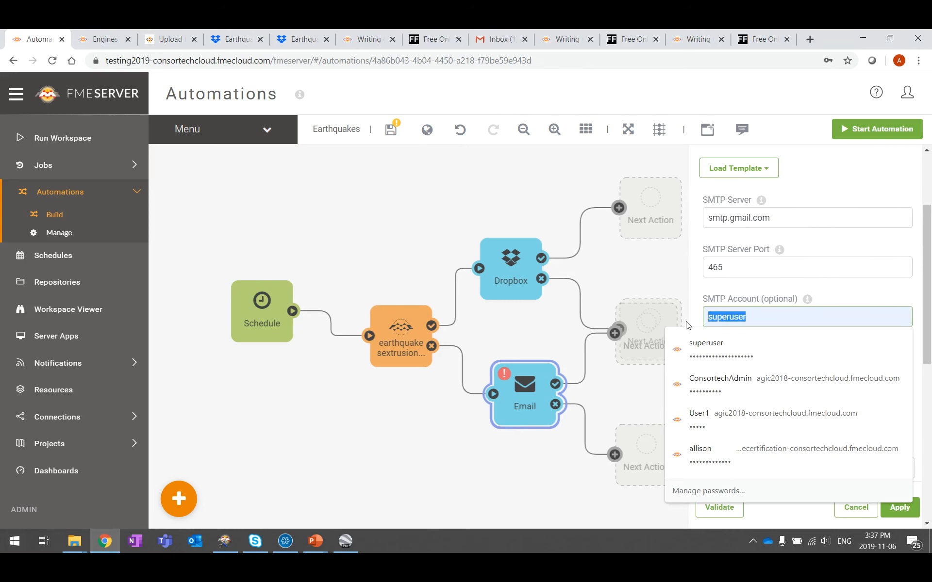
click(776, 248)
double_click(764, 318)
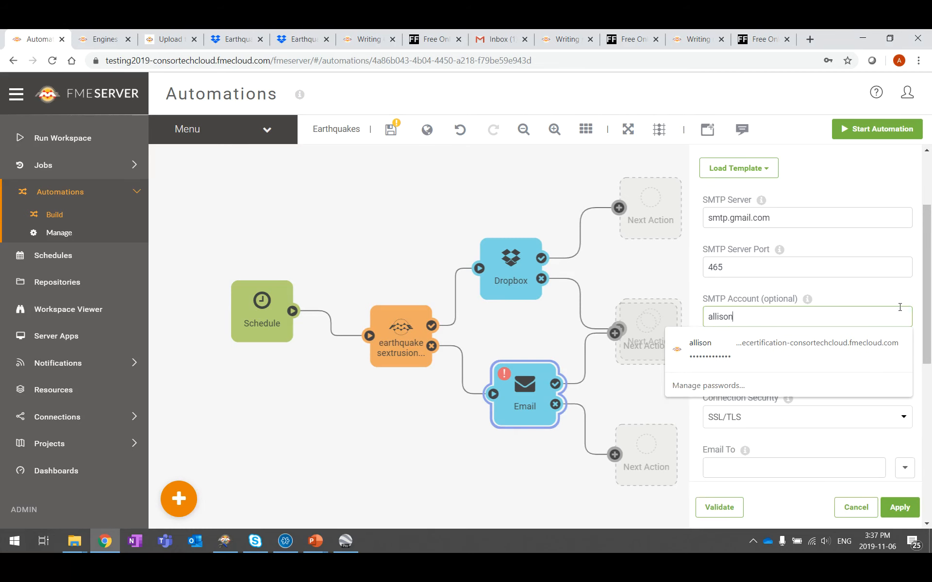
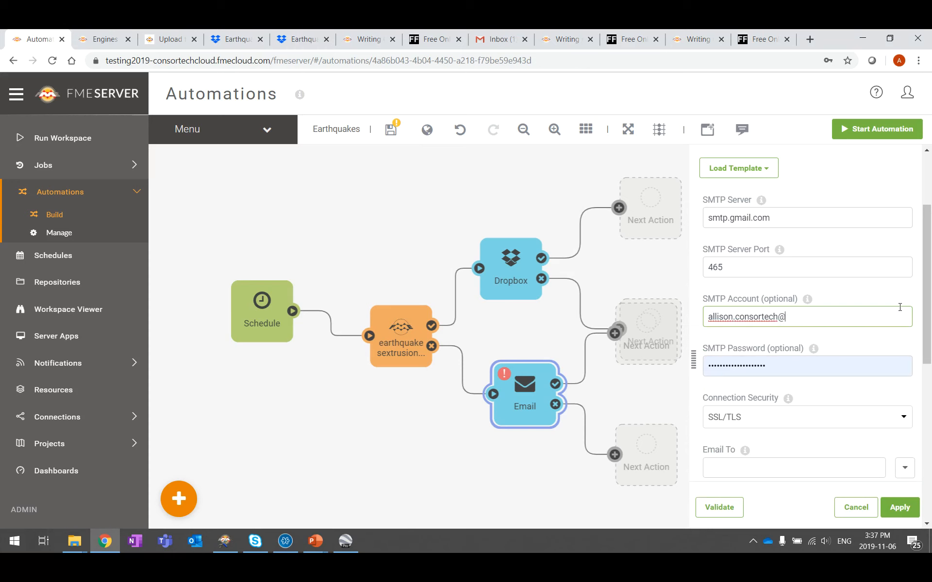
key(Tab)
text(•)
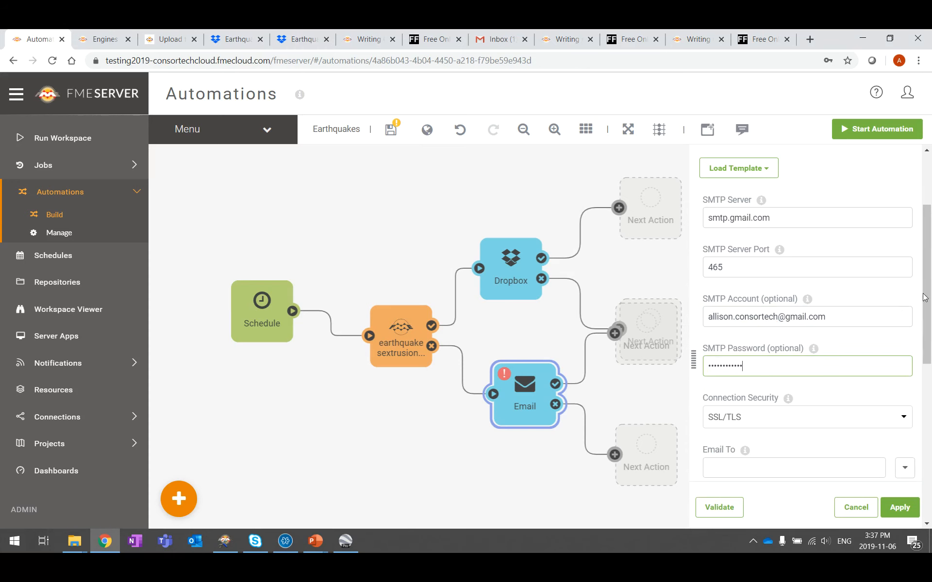
Step: Fill in the recipient's Gmail address and the FME Server sender address
scroll(751, 315, down, 5)
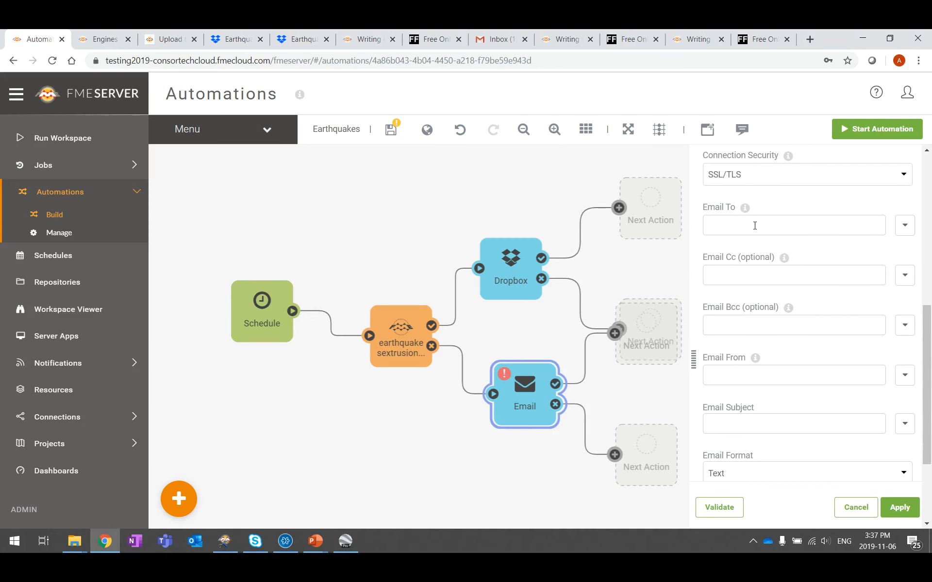
click(754, 226)
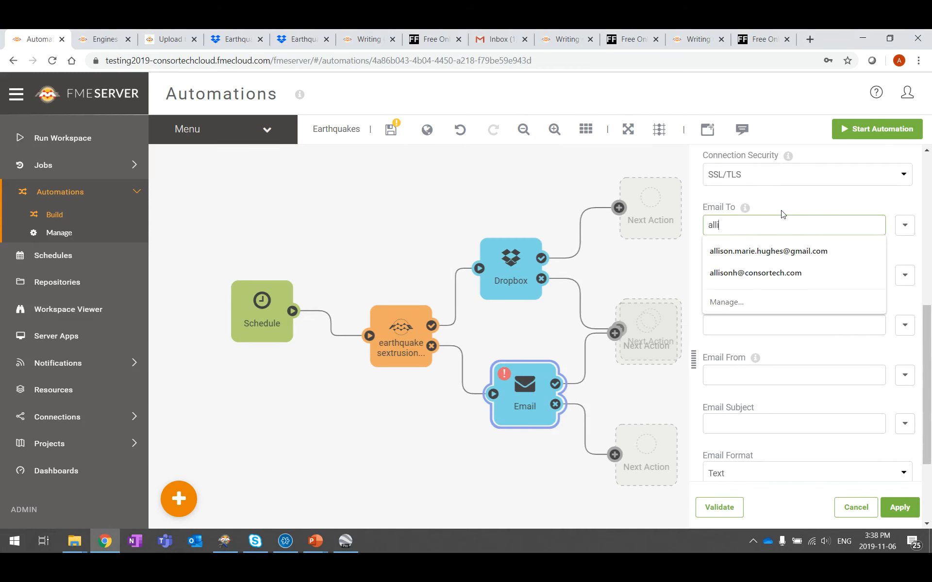
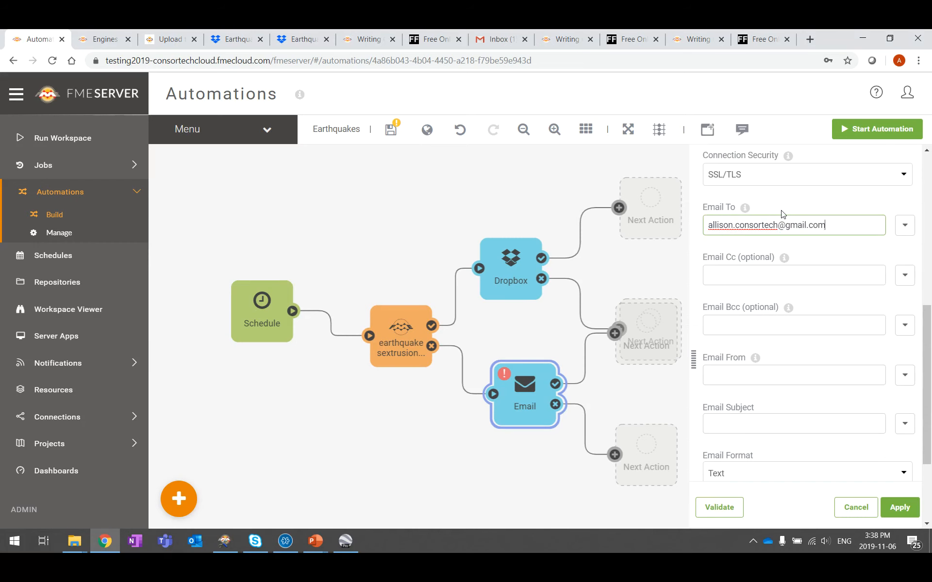
click(773, 381)
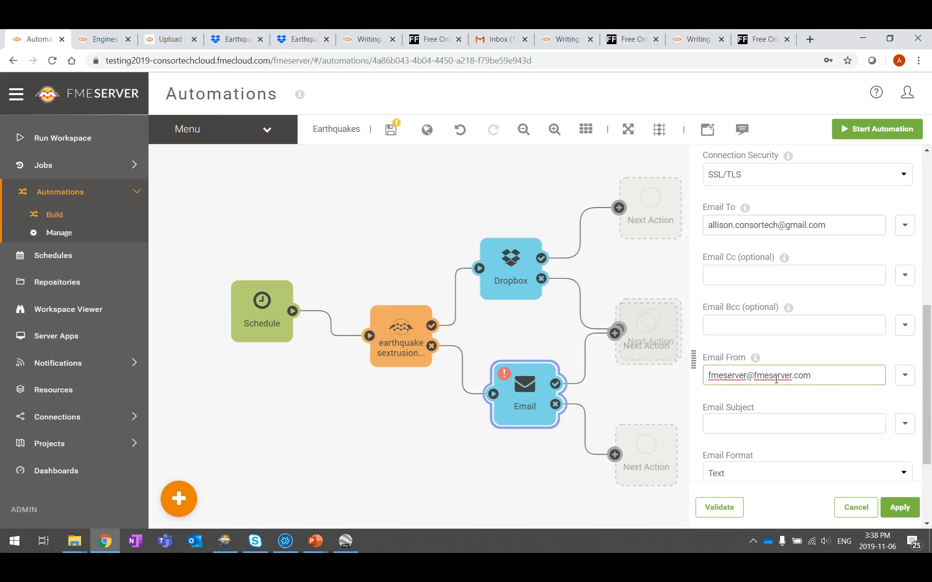
Step: Give the email the subject 'Earthquake workspace FAIL', then validate and apply it
scroll(782, 372, down, 1)
click(777, 367)
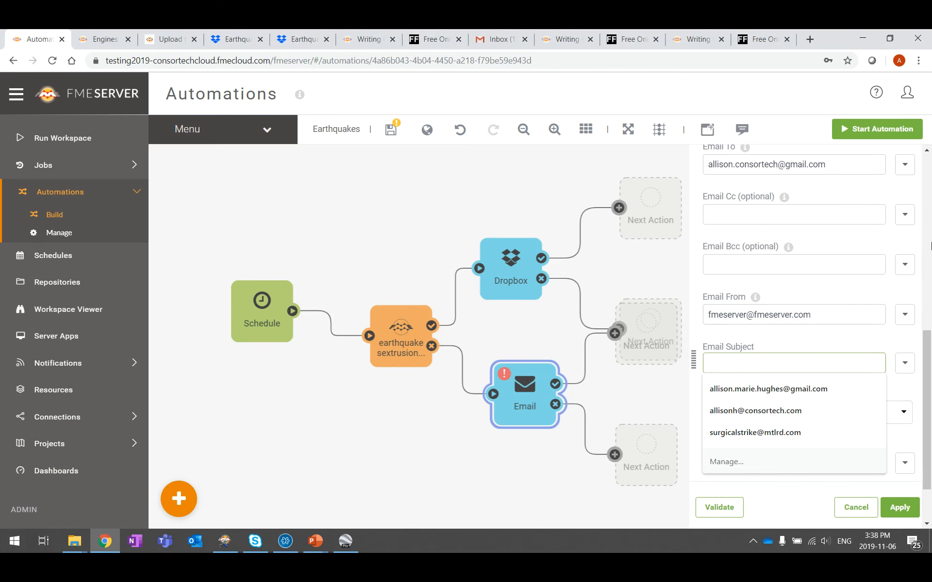
text(Earthquake workspace FAIL)
scroll(830, 272, down, 2)
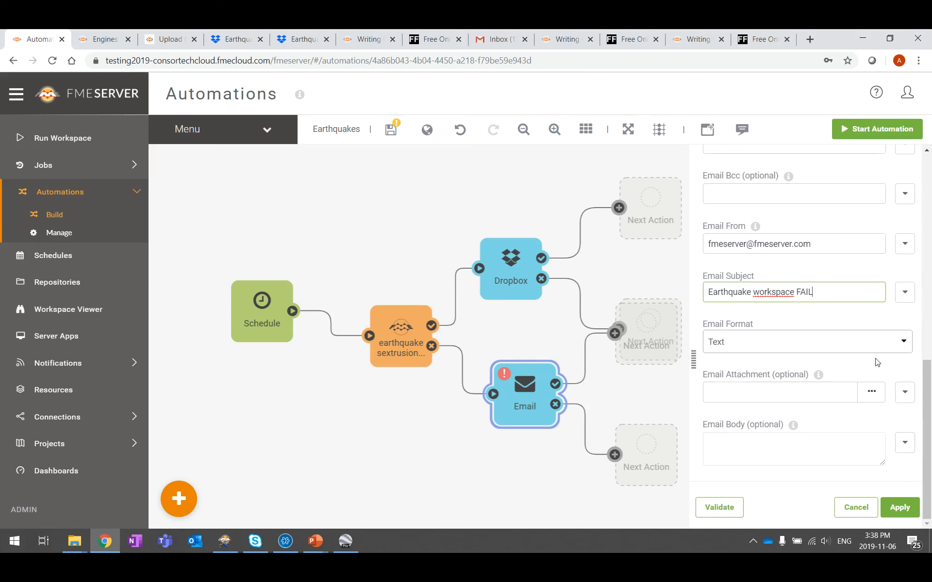
click(722, 507)
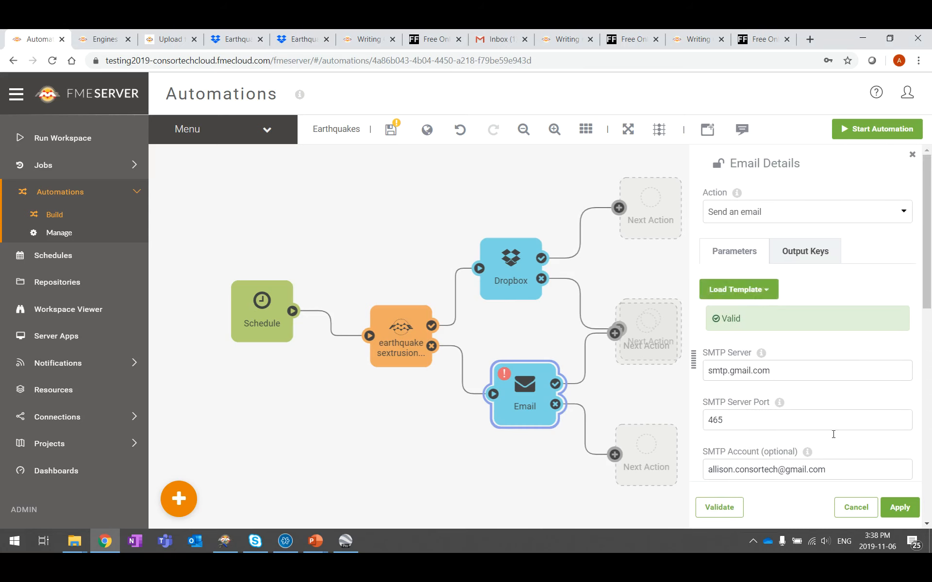
click(903, 510)
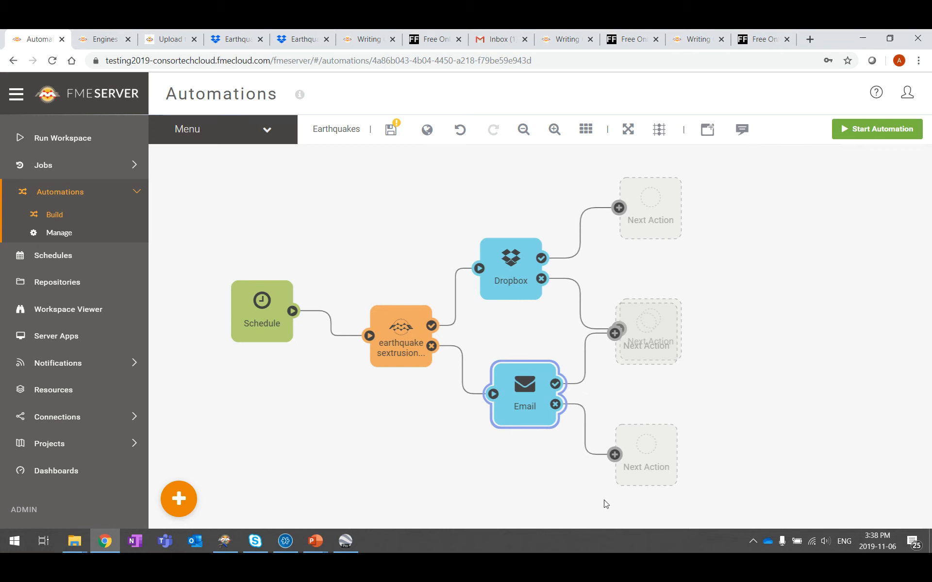
Step: Delete the four empty Next Action placeholders and rearrange the Email and Dropbox nodes
click(634, 343)
key(Delete)
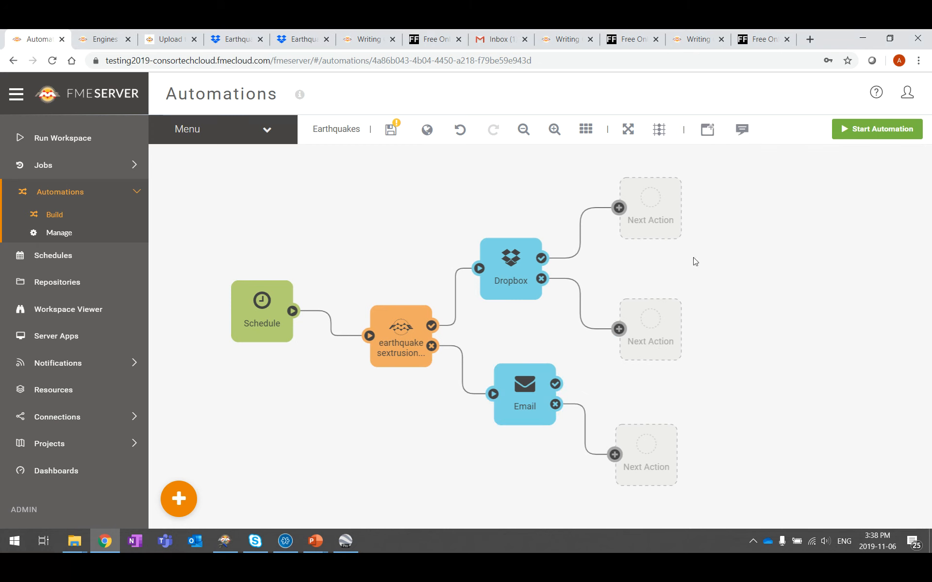
click(664, 222)
key(Delete)
click(643, 328)
key(Delete)
click(639, 455)
key(Delete)
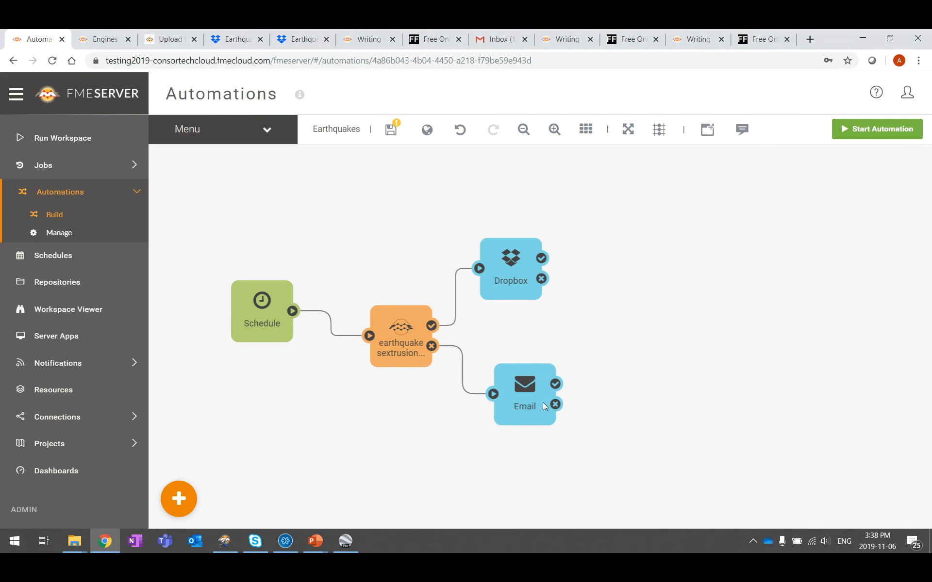
drag(536, 402, 516, 398)
drag(511, 265, 511, 287)
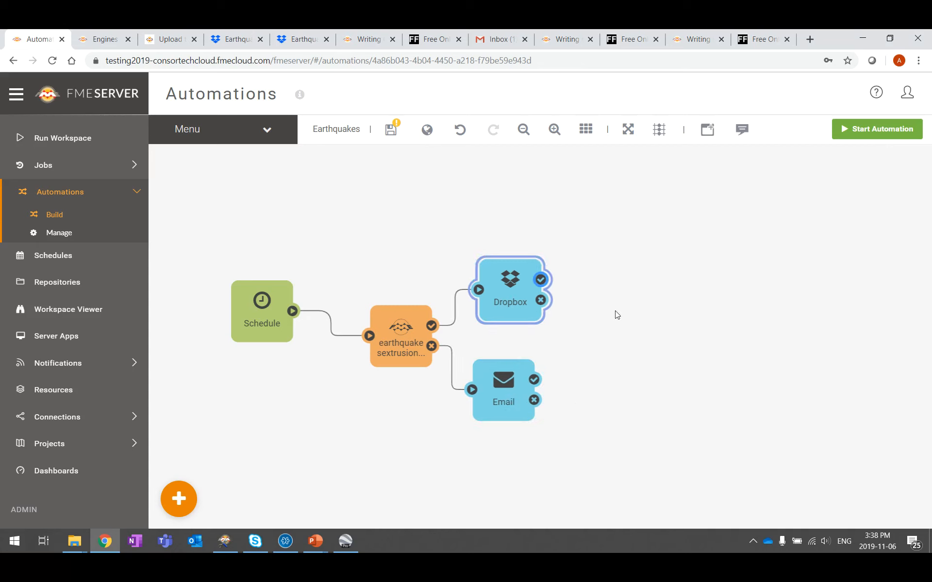
Step: Duplicate the Email action and connect Dropbox's failure output to the copy
click(506, 382)
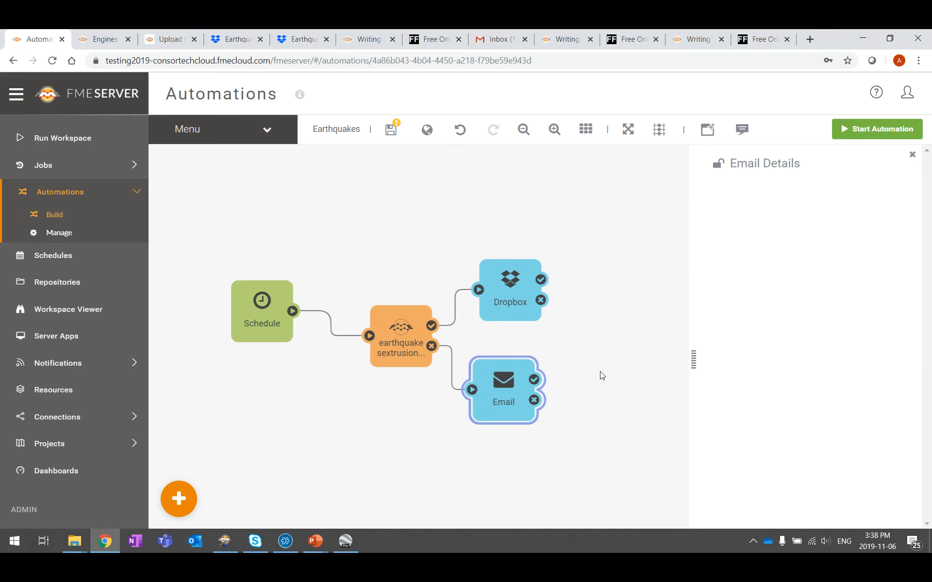
key(ctrl+c)
key(ctrl+v)
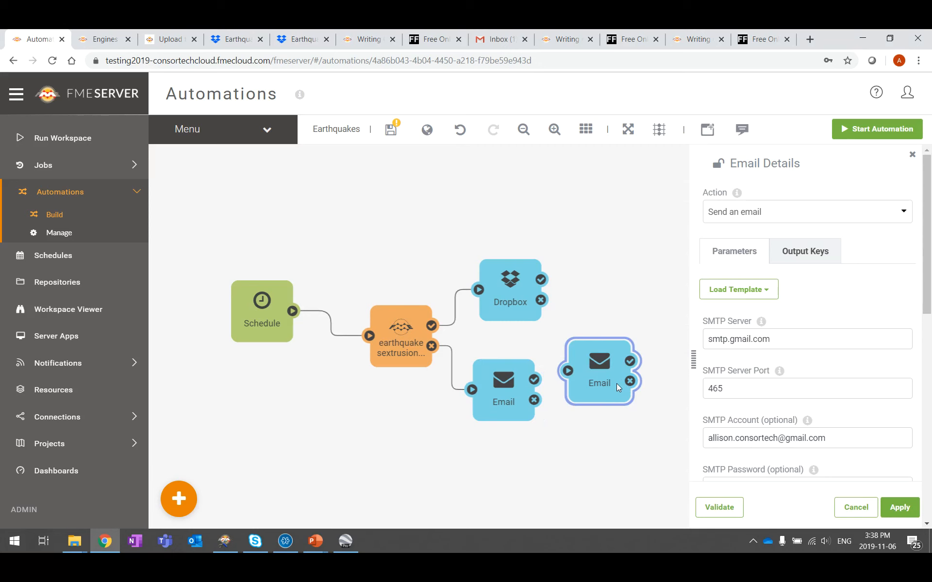
drag(616, 384, 638, 337)
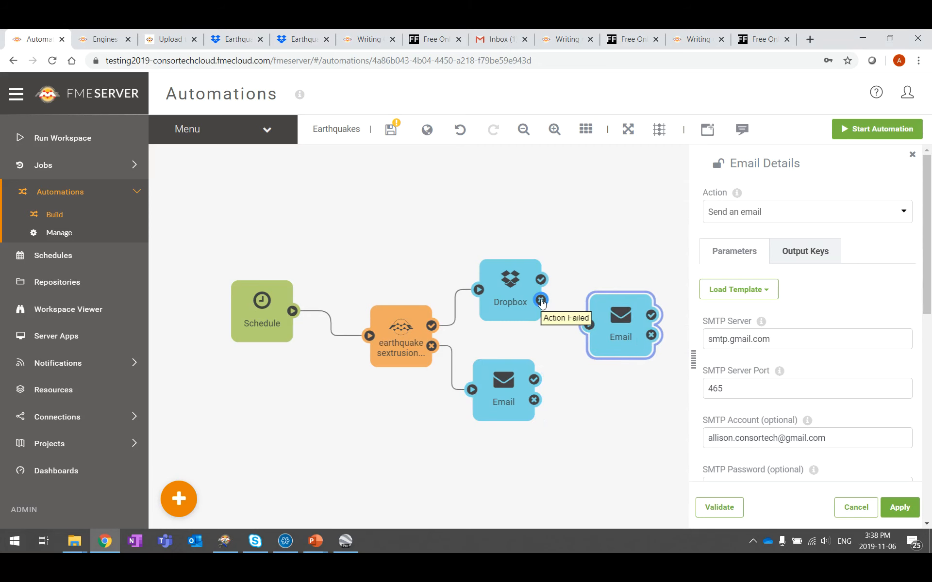
mouse_move(541, 302)
mouse_down()
mouse_move(586, 324)
mouse_move(630, 301)
mouse_up()
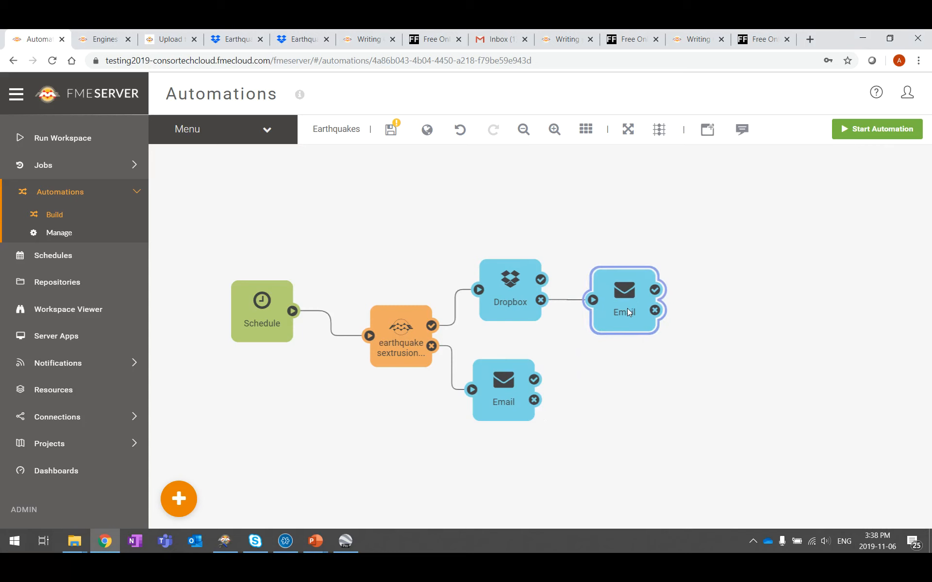
Step: Change the copy's subject to 'Earthquake Upload to Dropbox FAIL', then validate and apply it
click(627, 307)
scroll(839, 330, down, 2)
scroll(838, 330, down, 8)
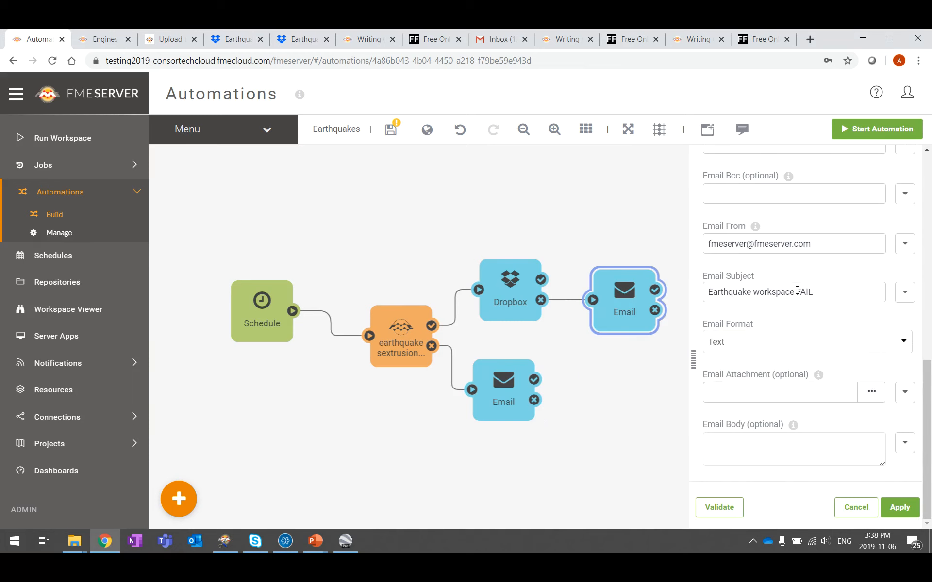
click(751, 291)
text(Upload to Dropbox)
drag(871, 294, 826, 294)
key(BackSpace)
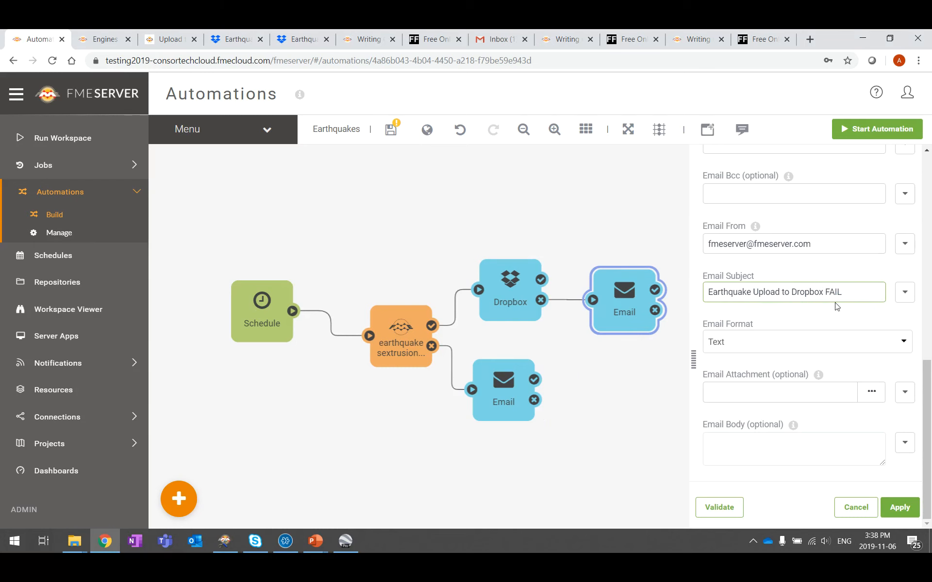
click(722, 511)
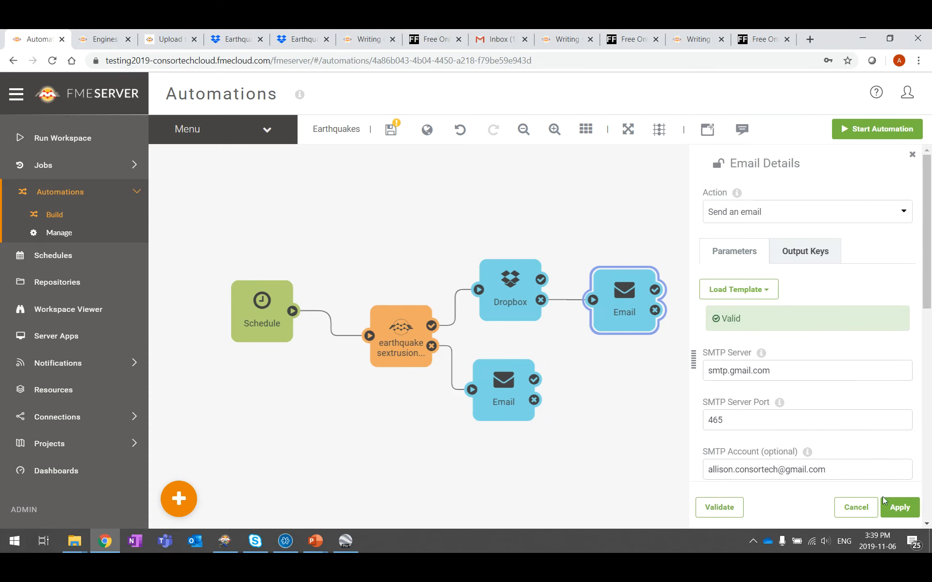
click(895, 509)
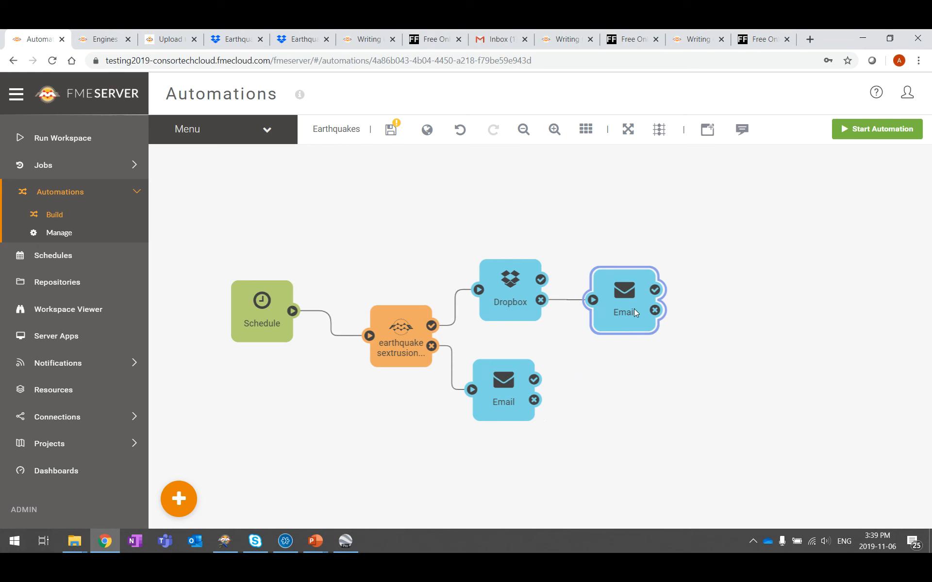
drag(634, 309, 636, 299)
Step: Move both Email connections to start from the success outputs for testing
click(597, 394)
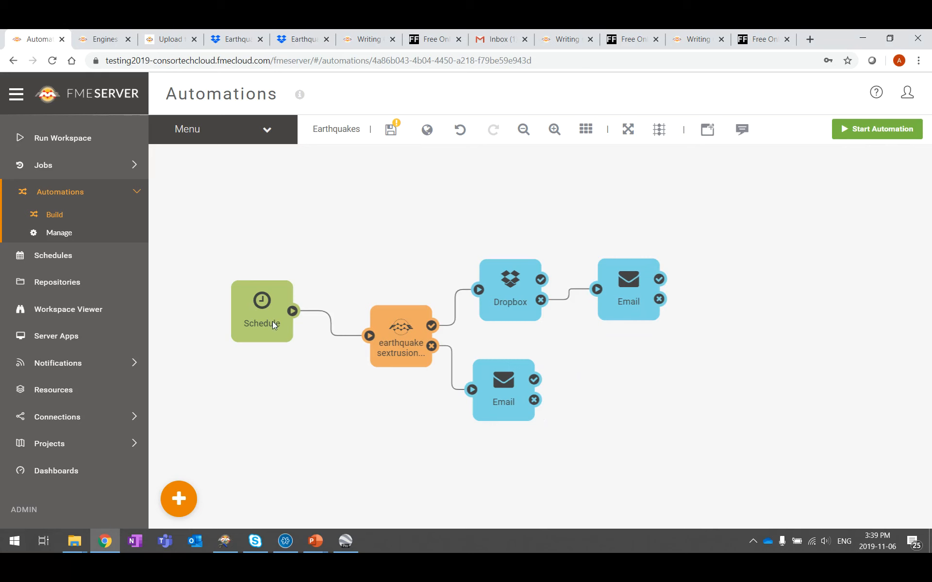
drag(270, 322, 290, 332)
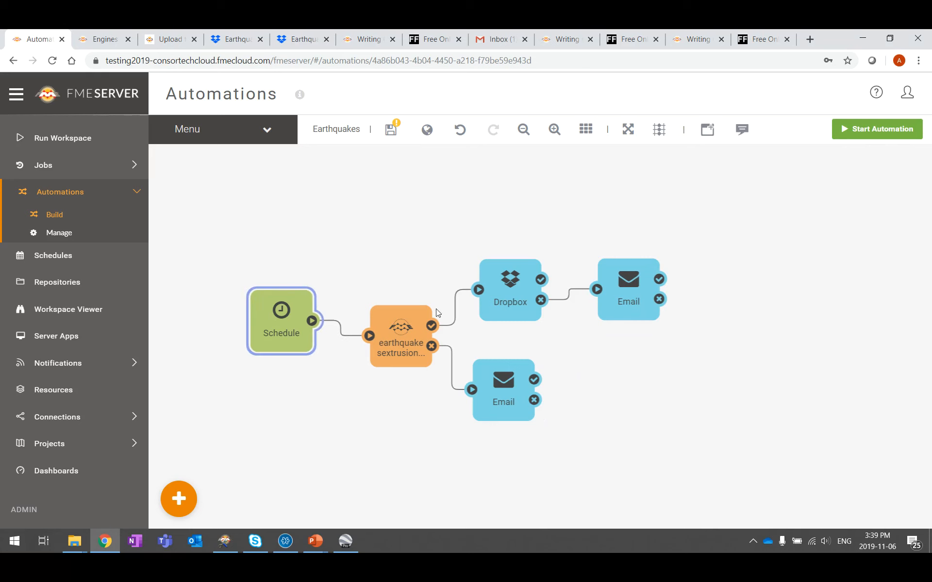
click(443, 356)
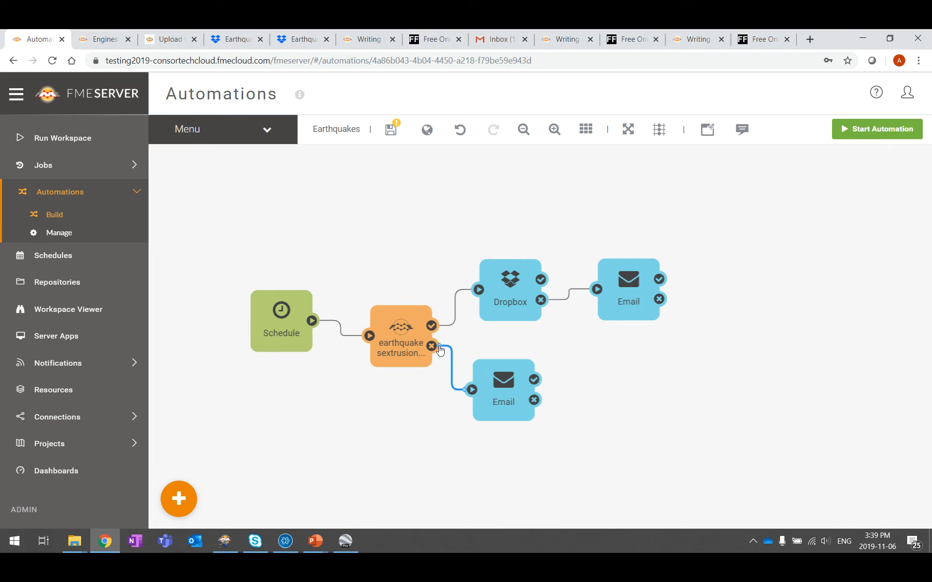
drag(440, 351, 443, 330)
click(563, 301)
drag(548, 301, 549, 287)
Step: Save the automation and start it running
click(390, 130)
click(892, 136)
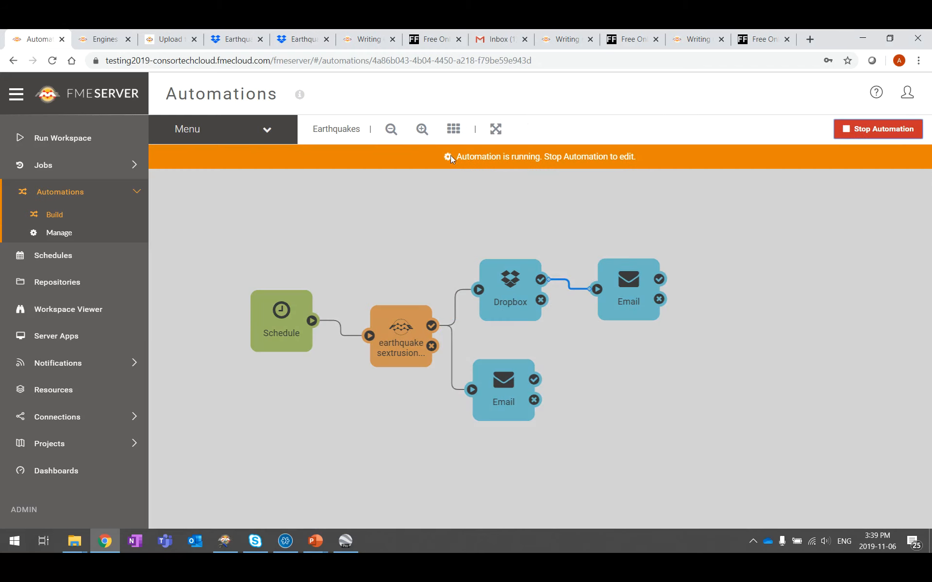
click(500, 39)
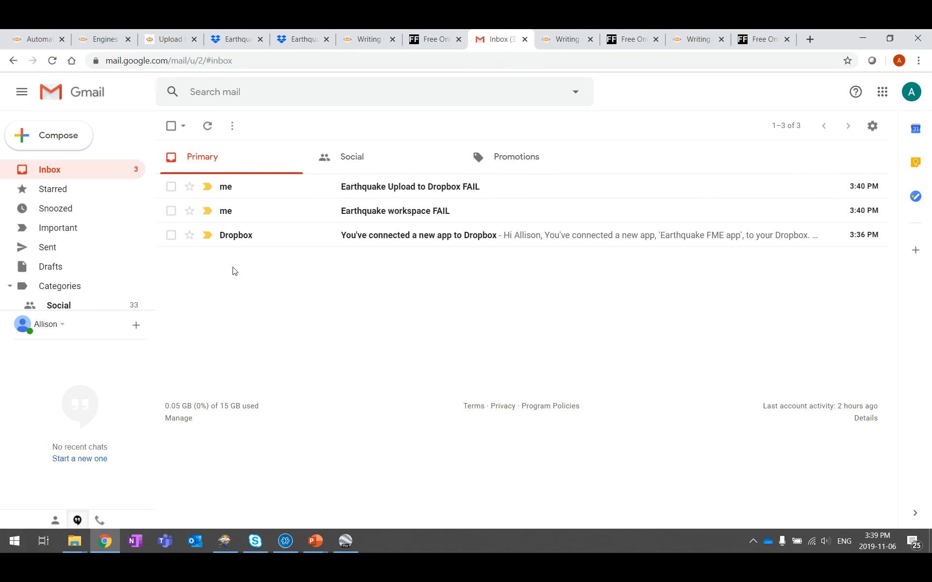
Step: Read the Earthquake workspace and Earthquake Upload to Dropbox FAIL emails in Gmail, then return to FME Server
click(397, 213)
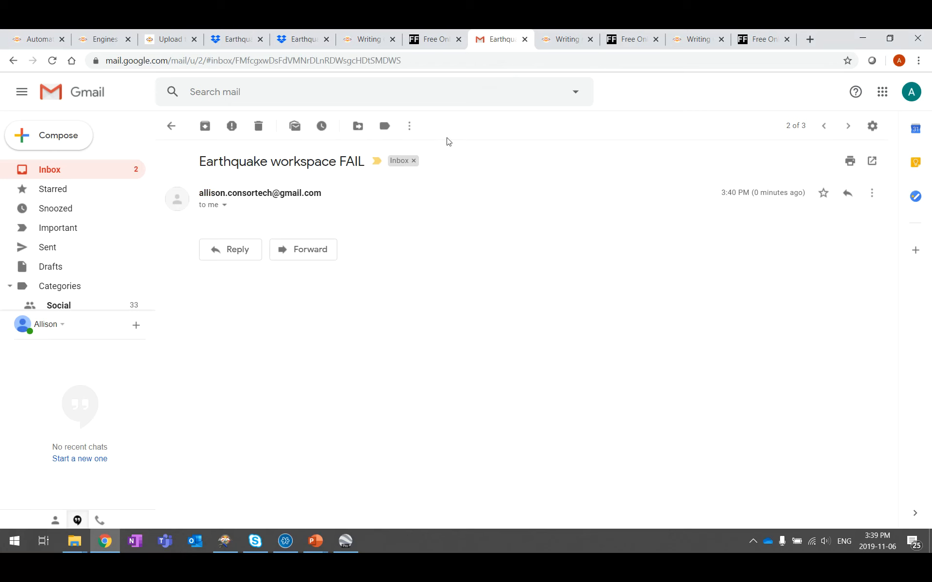
click(13, 60)
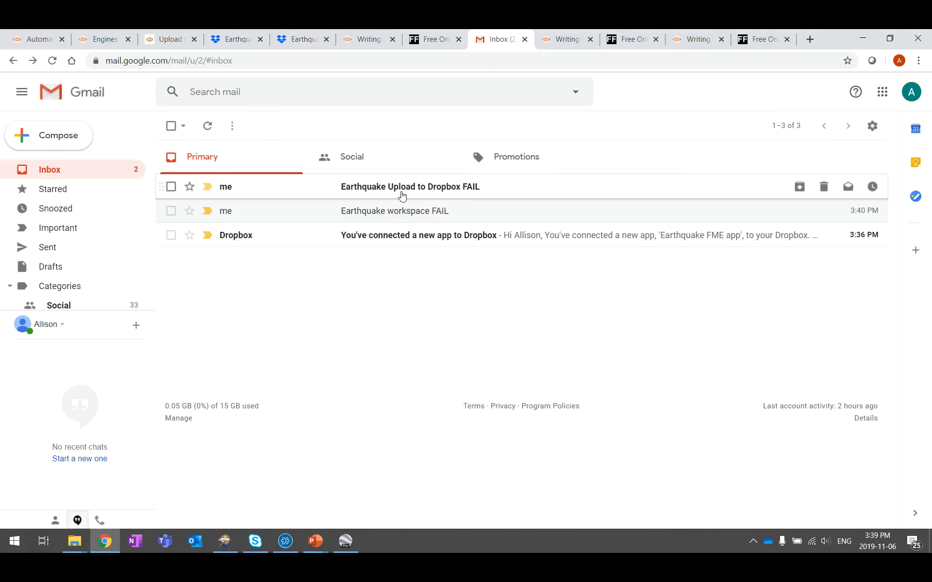
click(402, 196)
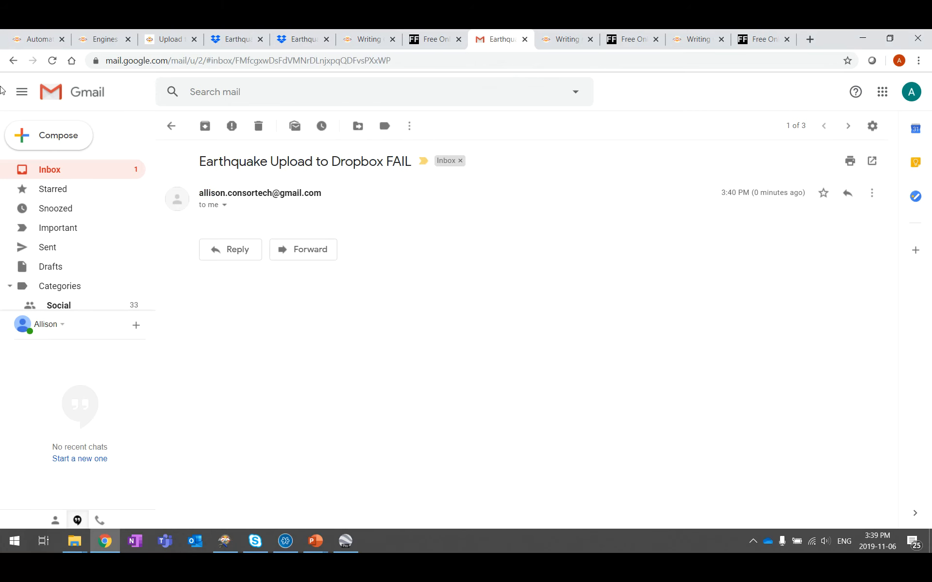
click(13, 60)
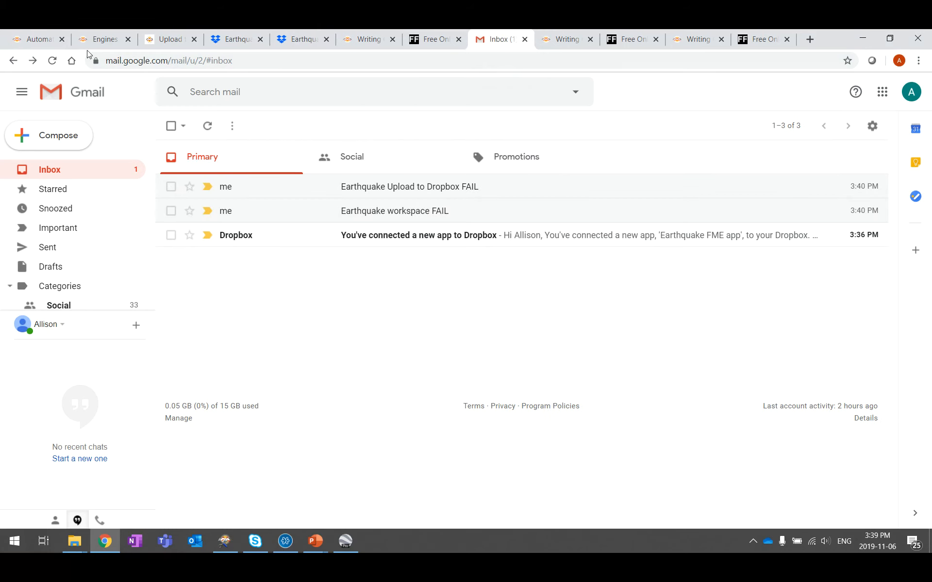
click(36, 39)
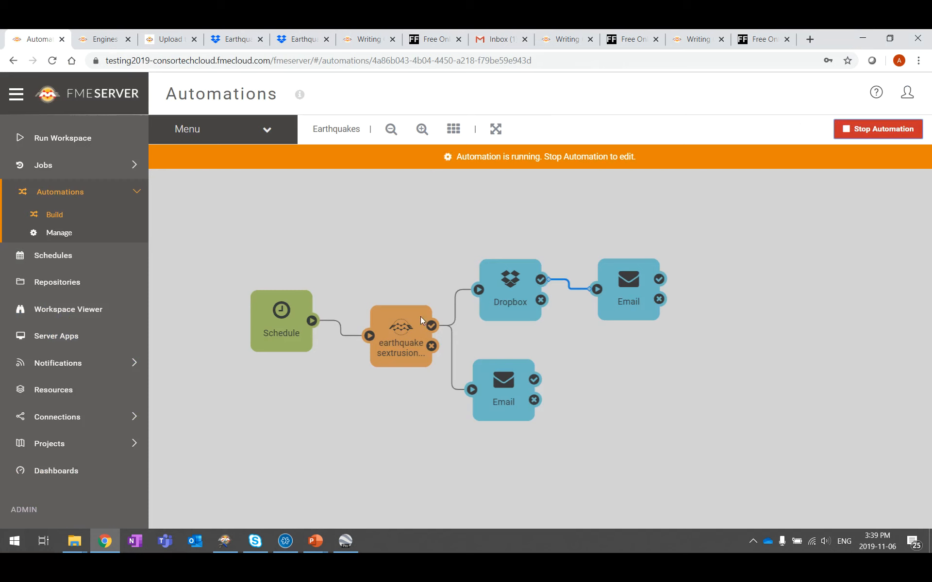
Step: Stop the automation and rewire the Dropbox-to-Email link to the Dropbox failure output
click(879, 136)
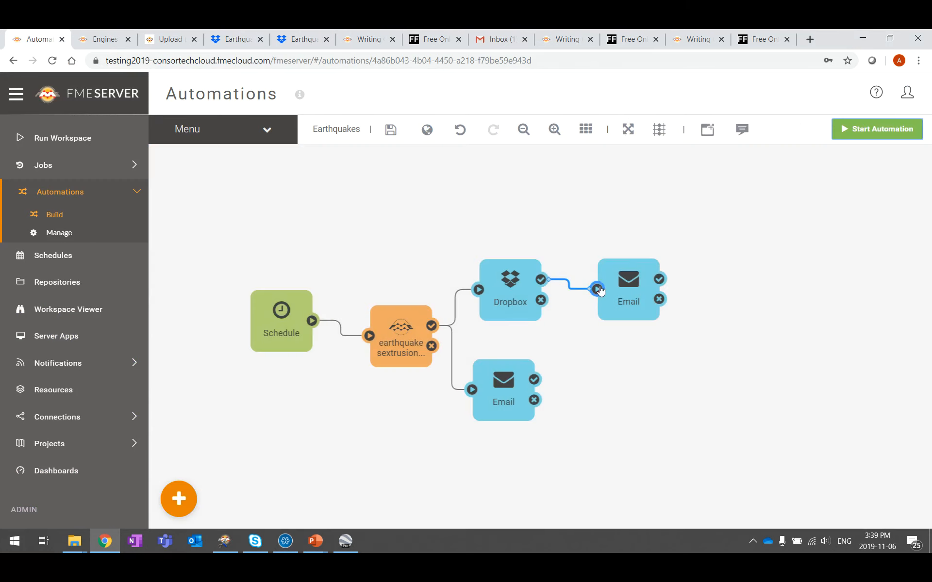
drag(548, 280, 544, 300)
click(450, 341)
Step: Rewire the lower Email action to the earthquake workspace failure output and save the automation
click(451, 348)
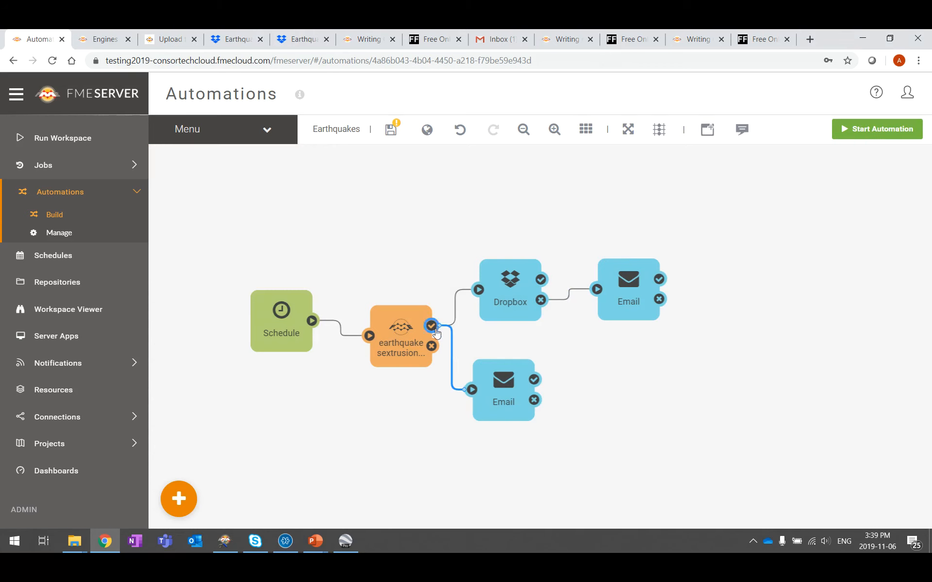
drag(440, 330, 433, 348)
click(669, 362)
click(391, 129)
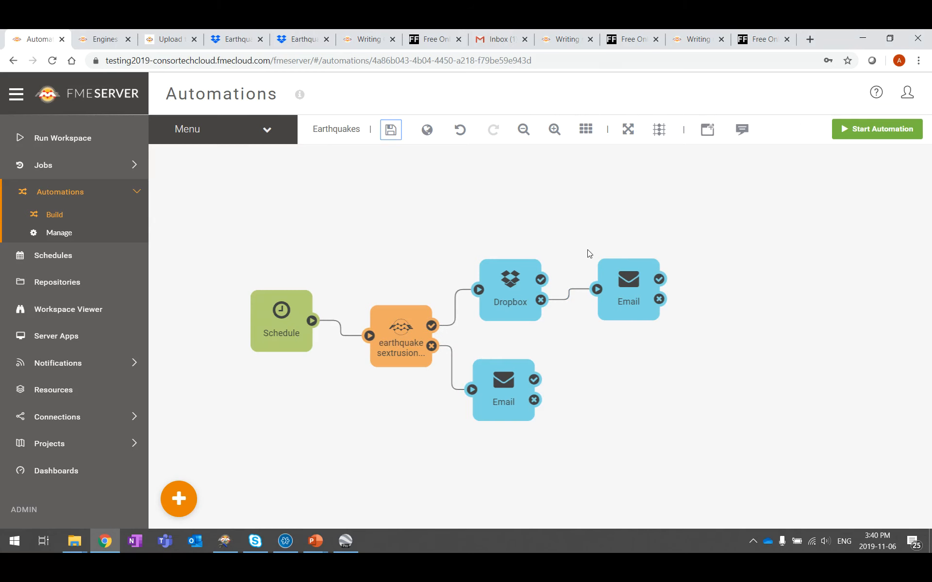